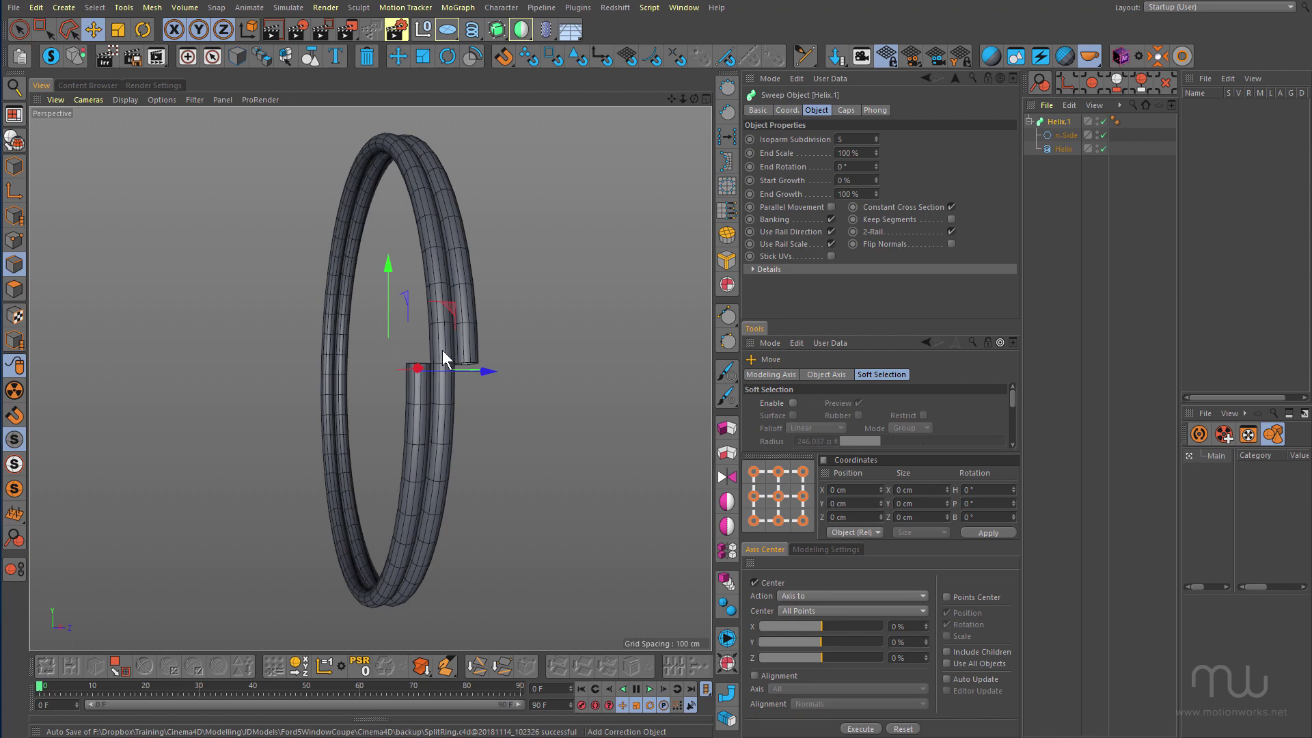
- Hide the existing Helix.1 sweep object and clear the selection
drag(1295, 91, 356, 43)
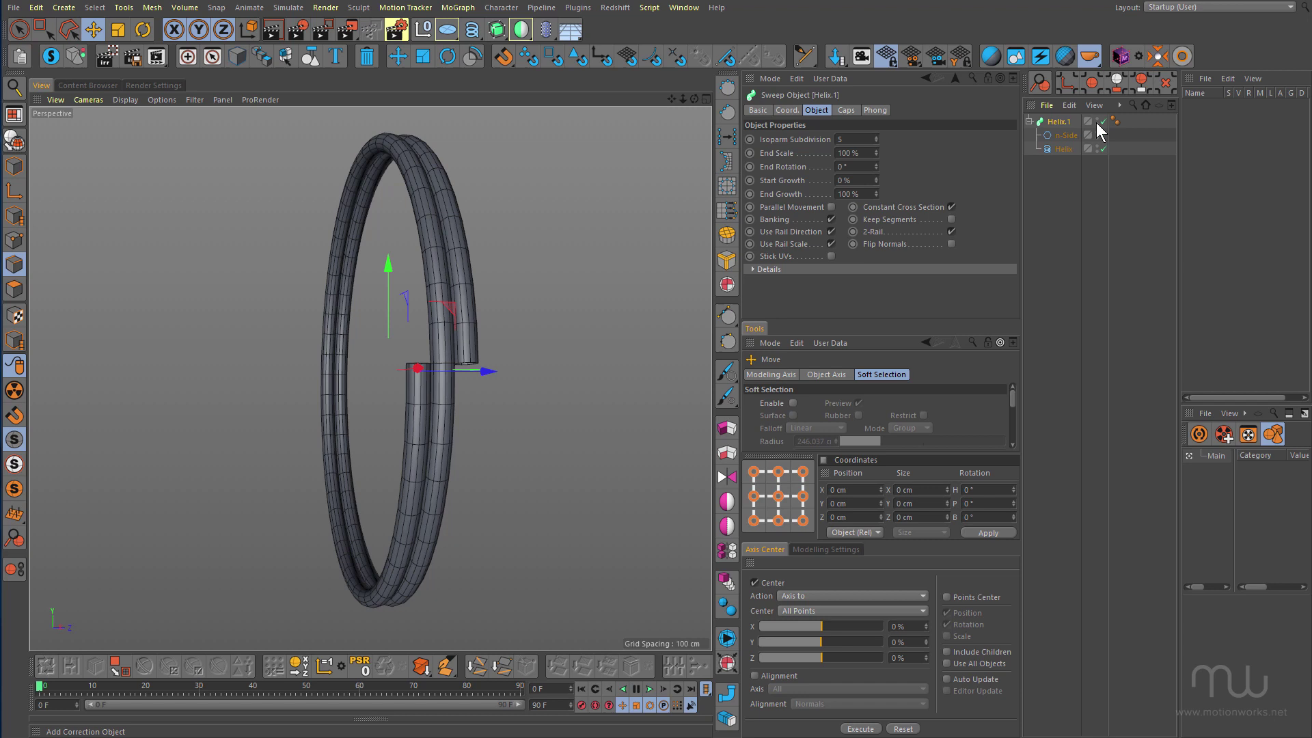
click(1098, 120)
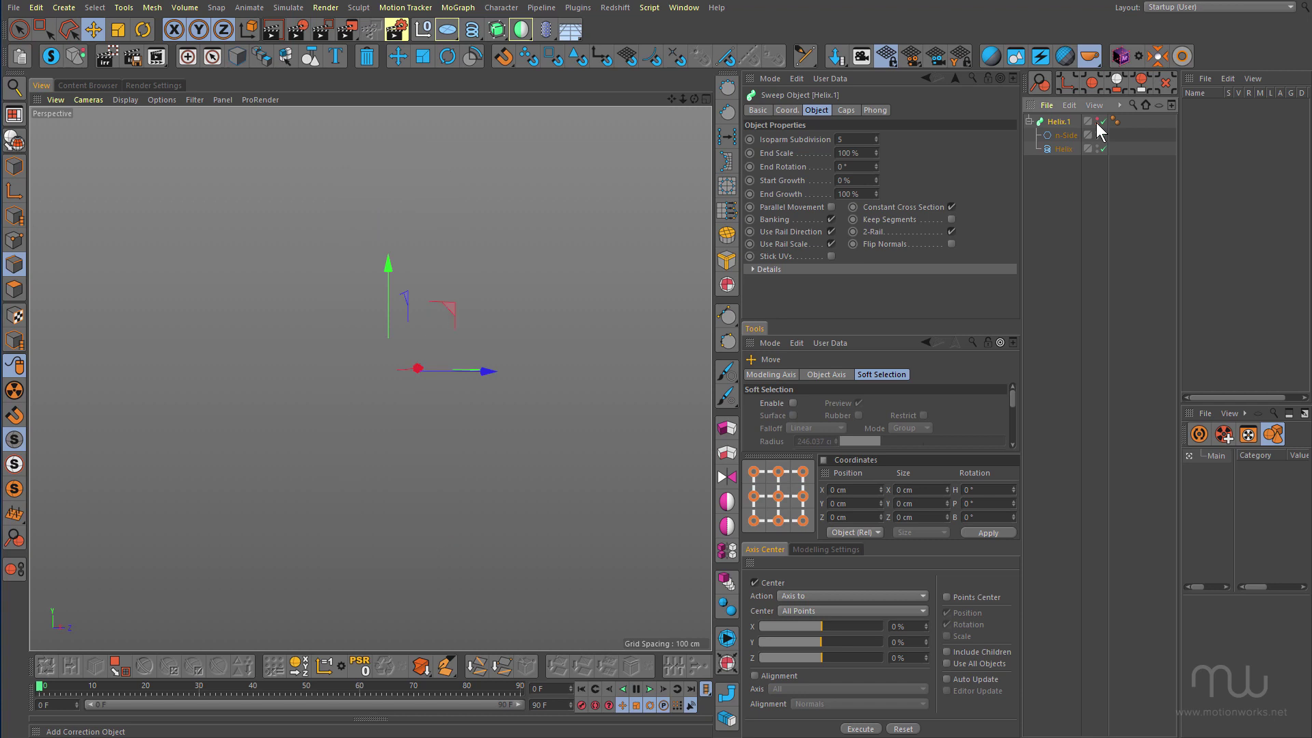
click(1059, 204)
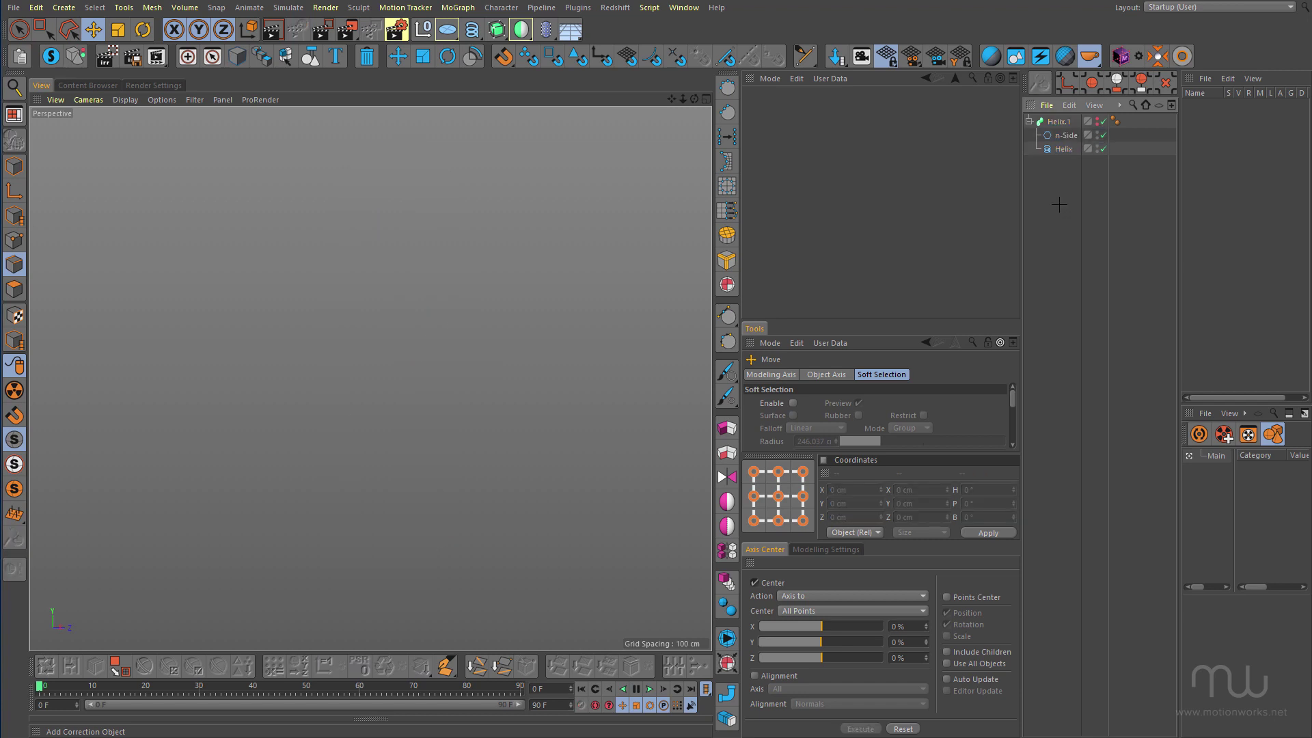
- Add a new Helix spline and sweep a 12-sided n-Side profile with a 5 cm radius along it
click(471, 27)
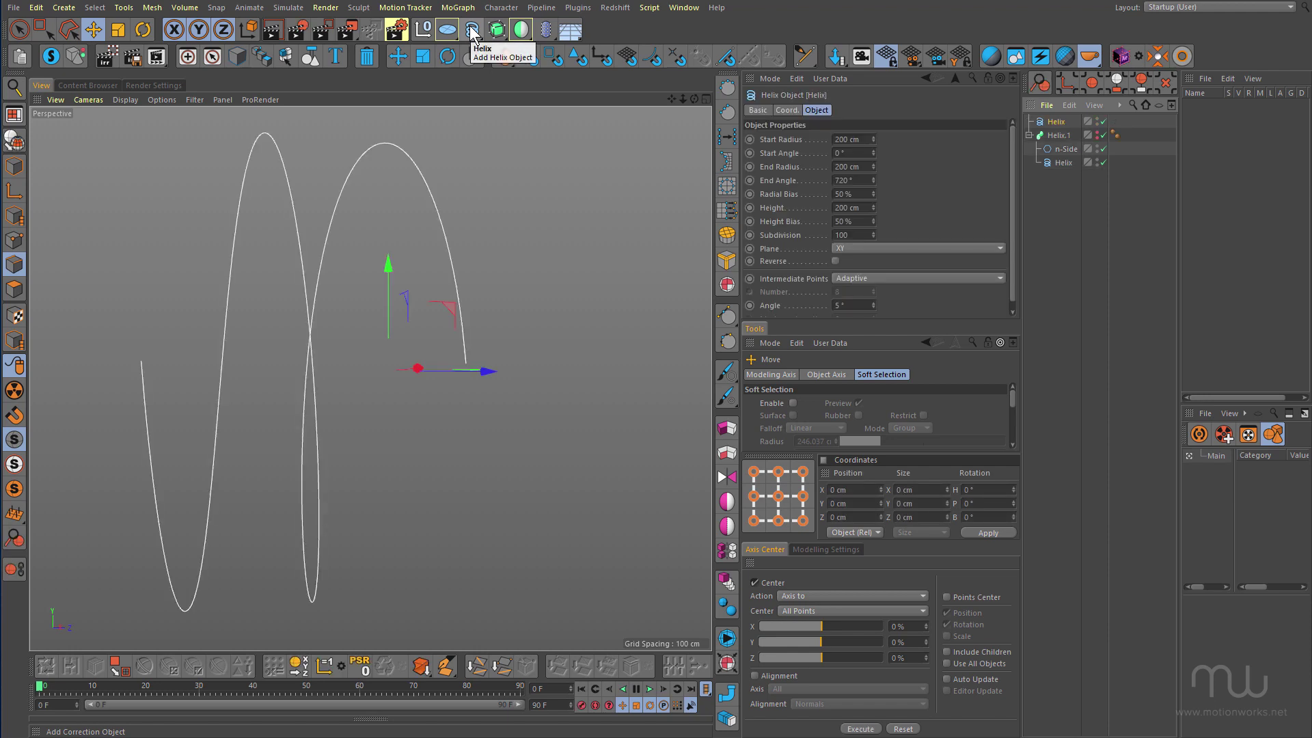
alt+drag(261, 333, 381, 347)
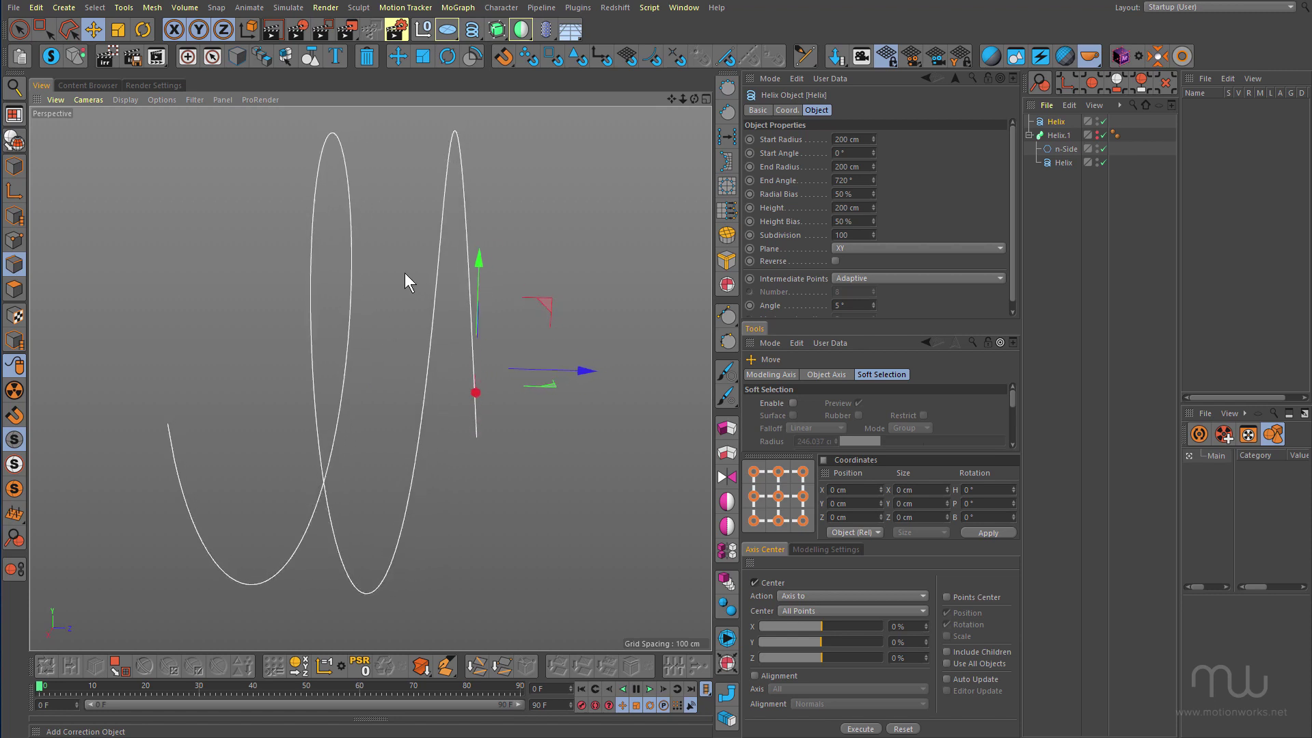
click(728, 694)
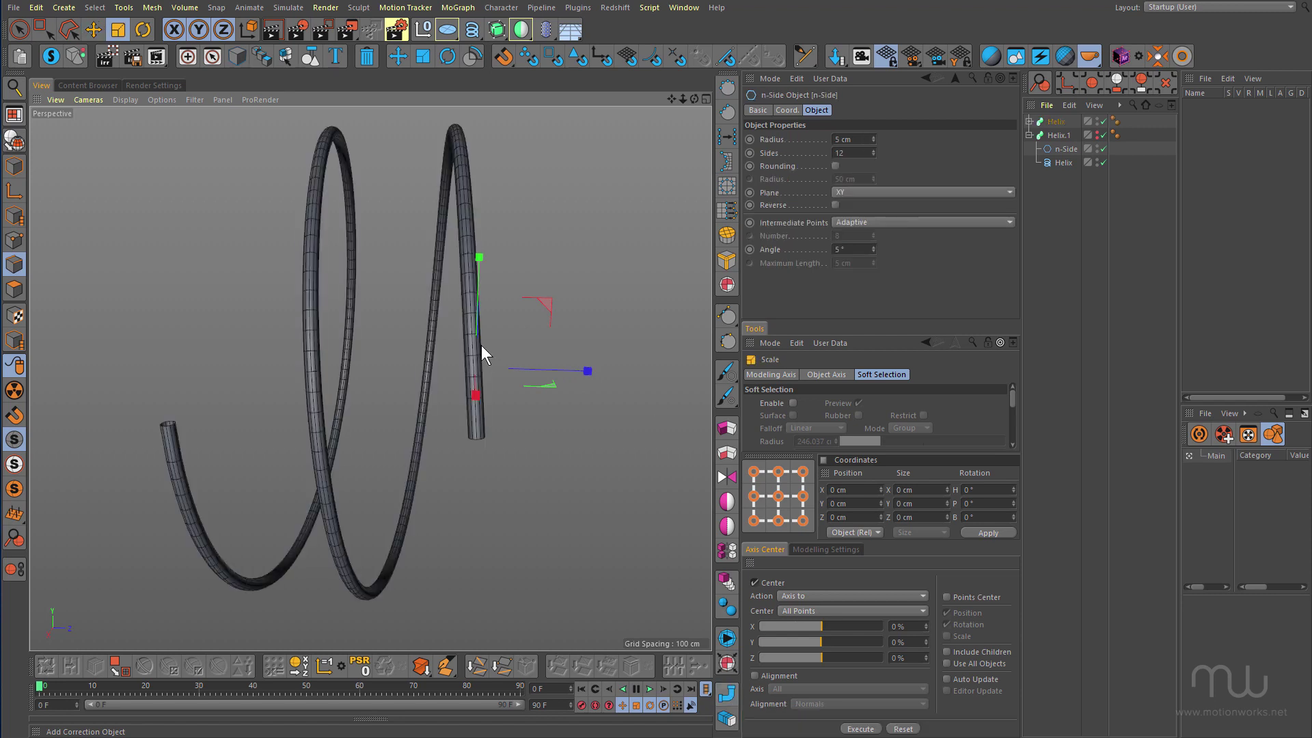
mouse_move(343, 303)
alt+mouse_down()
mouse_move(342, 317)
mouse_move(231, 316)
mouse_move(372, 320)
alt+mouse_up()
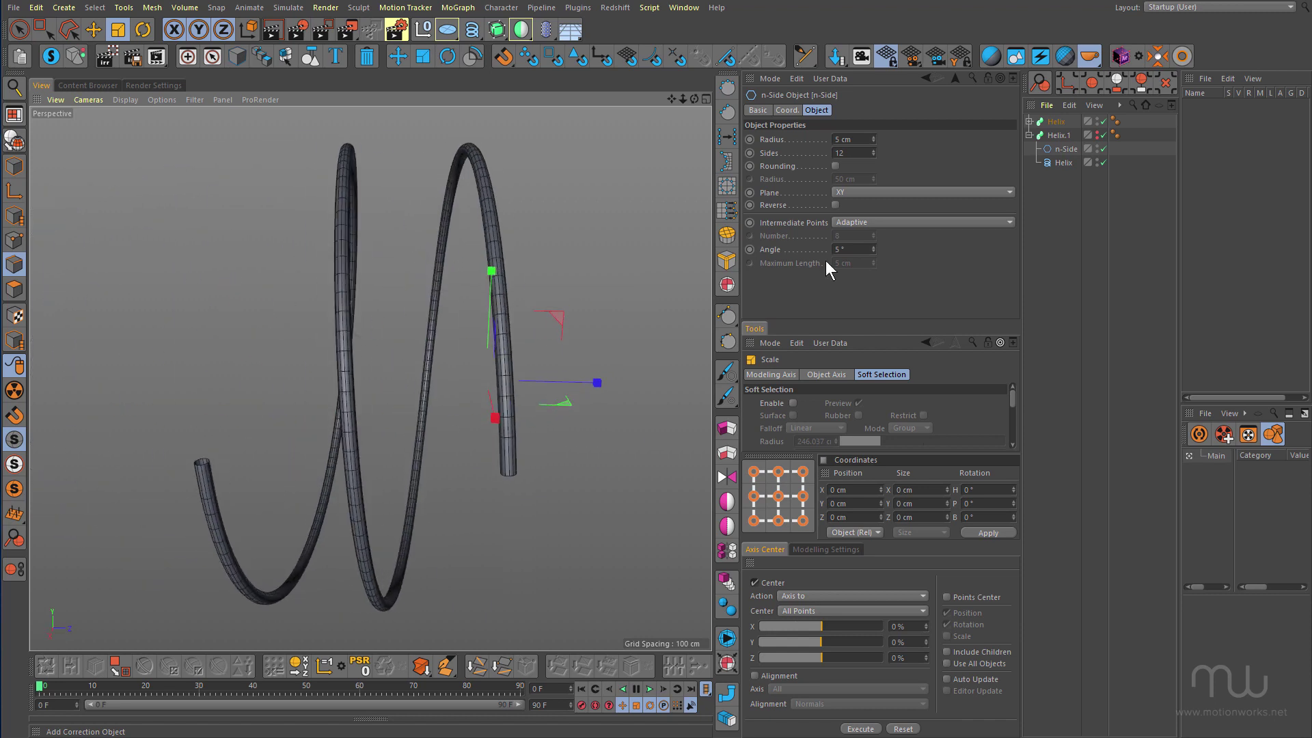
- Set the height of the Helix spline inside the new sweep to 22 cm
click(1029, 121)
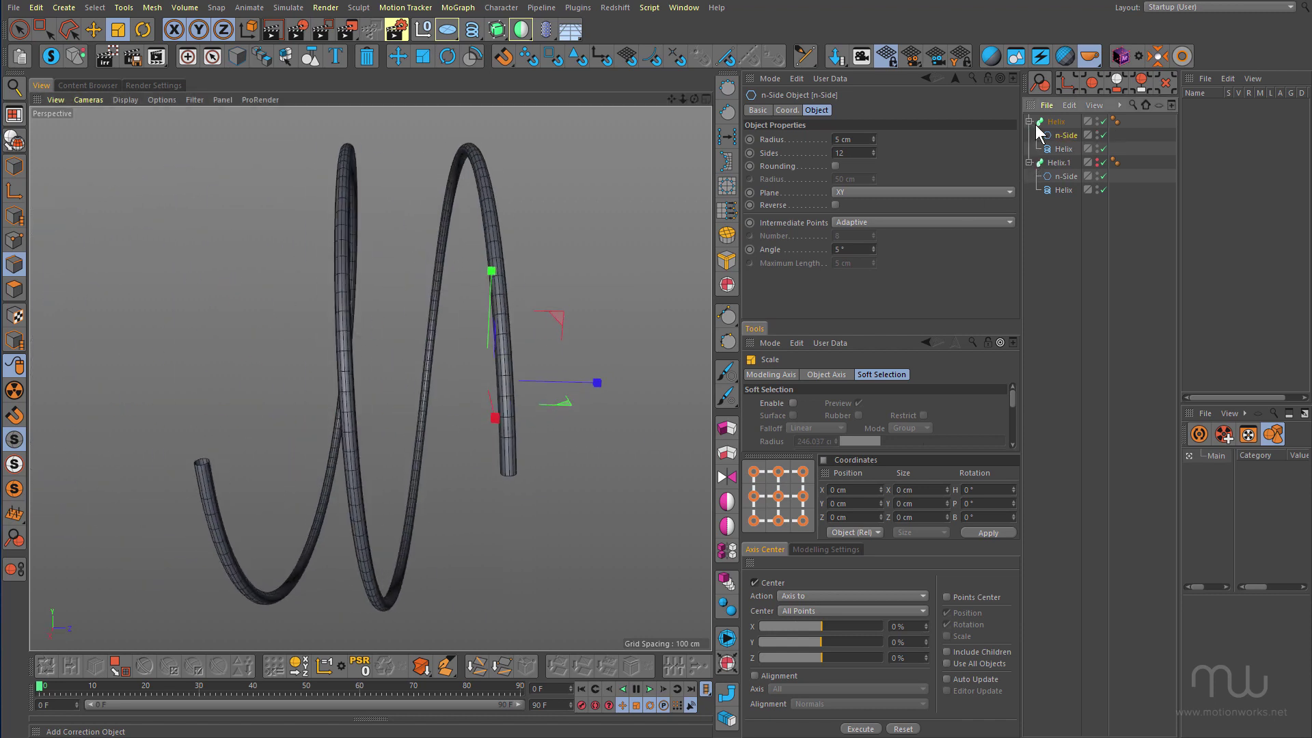
click(1064, 149)
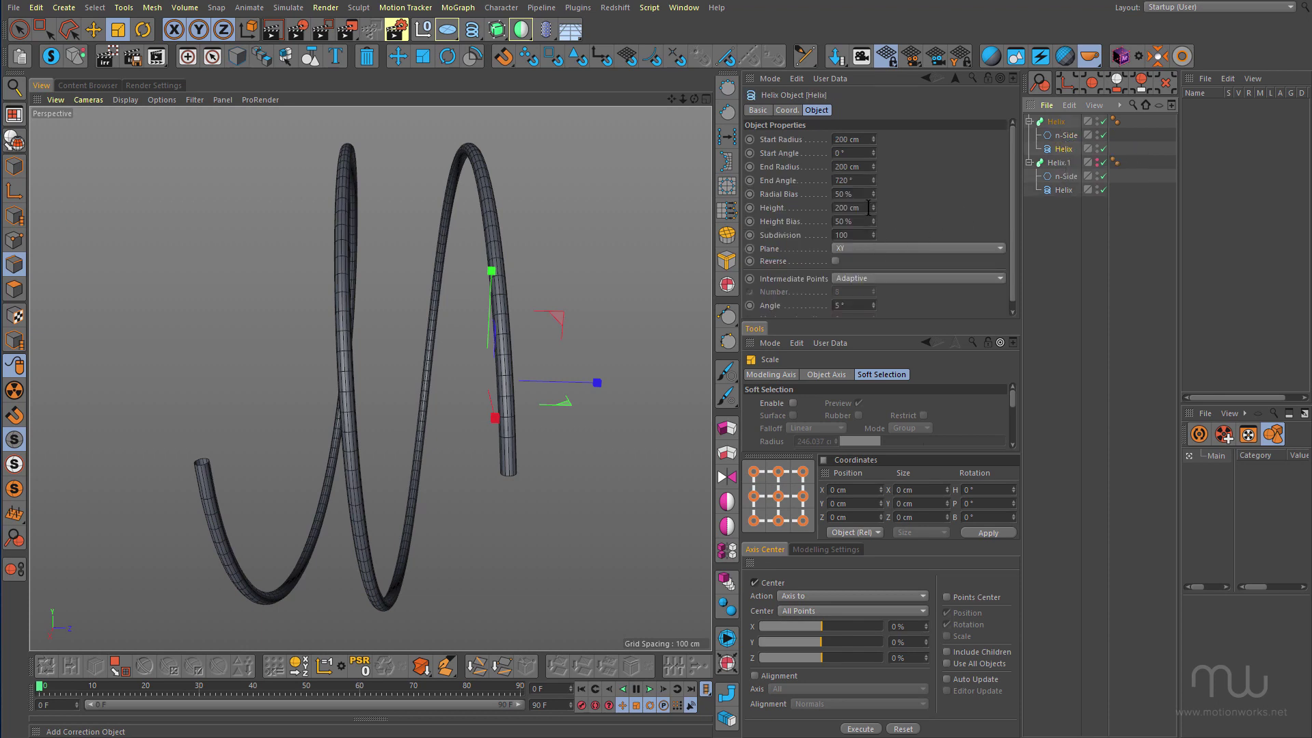
drag(875, 207, 875, 239)
scroll(490, 267, up, 5)
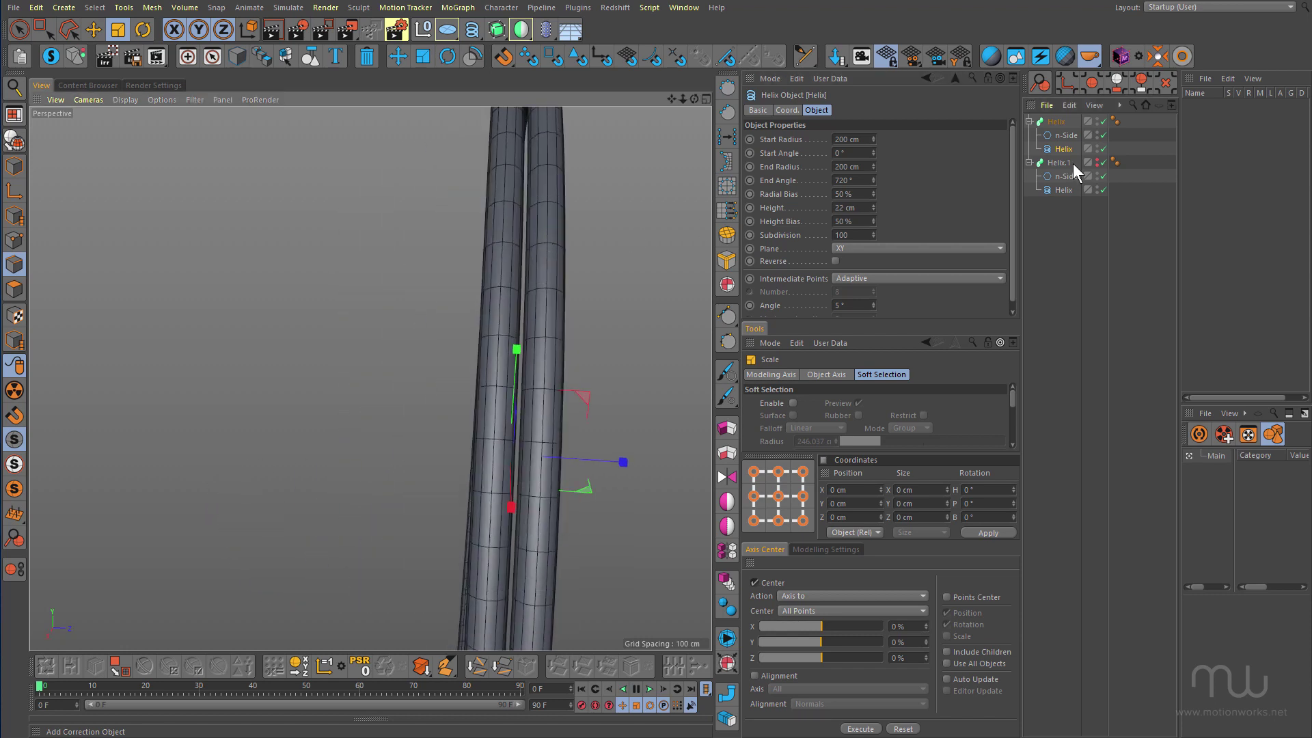
- Increase the radius of the new sweep's n-Side profile to 7 cm
click(1067, 135)
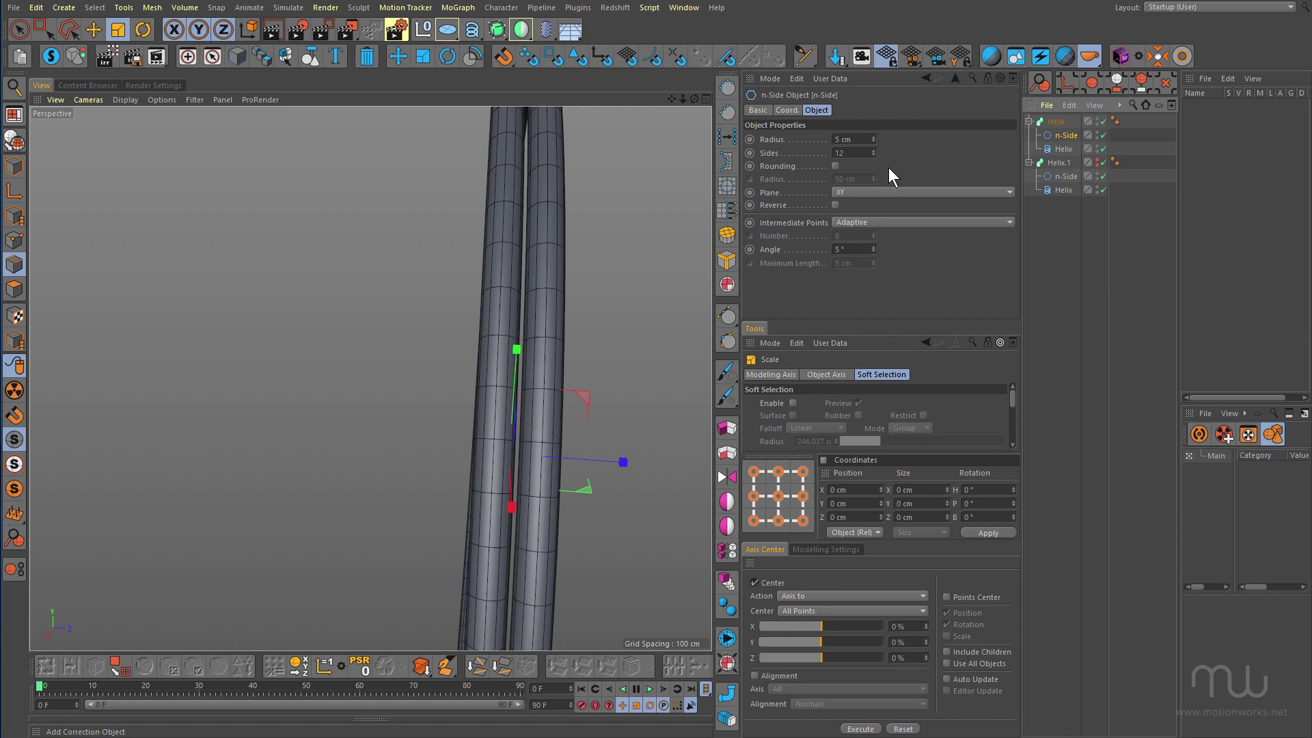
click(874, 136)
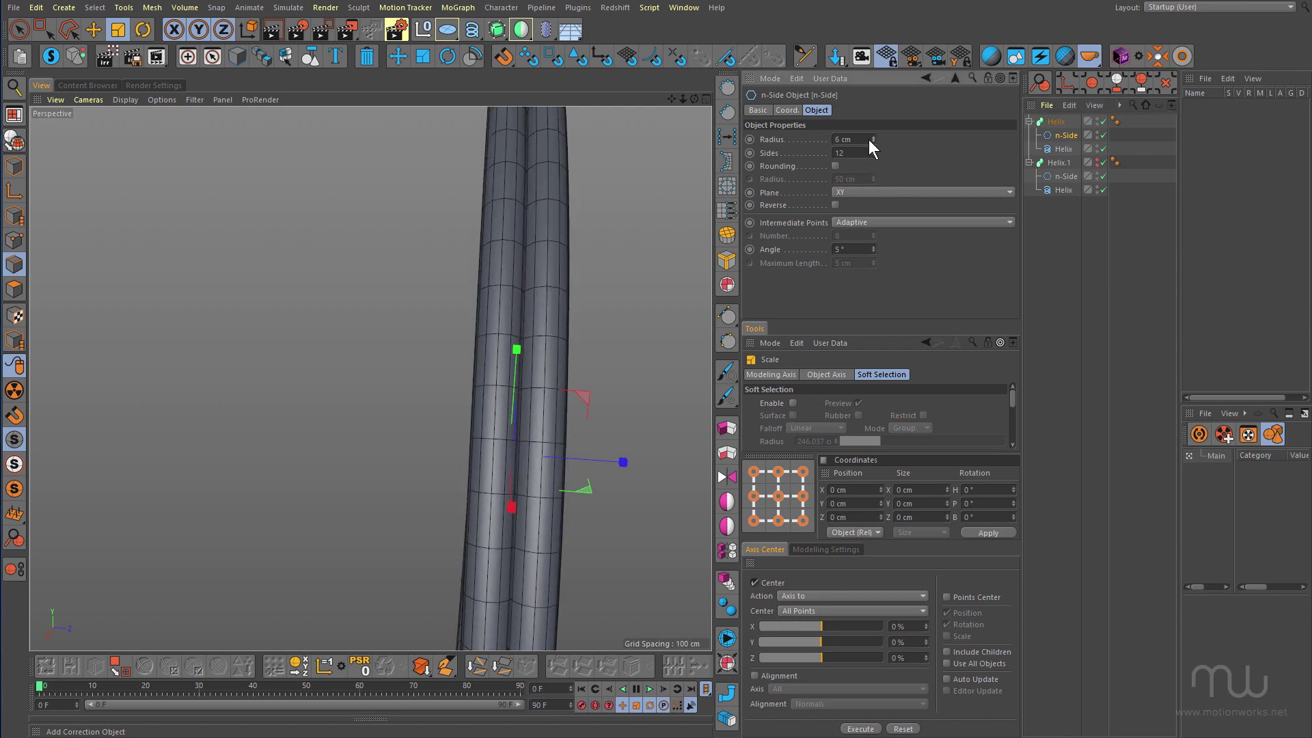
scroll(450, 279, down, 5)
mouse_move(509, 302)
alt+mouse_down()
mouse_move(510, 265)
mouse_move(511, 281)
alt+mouse_up()
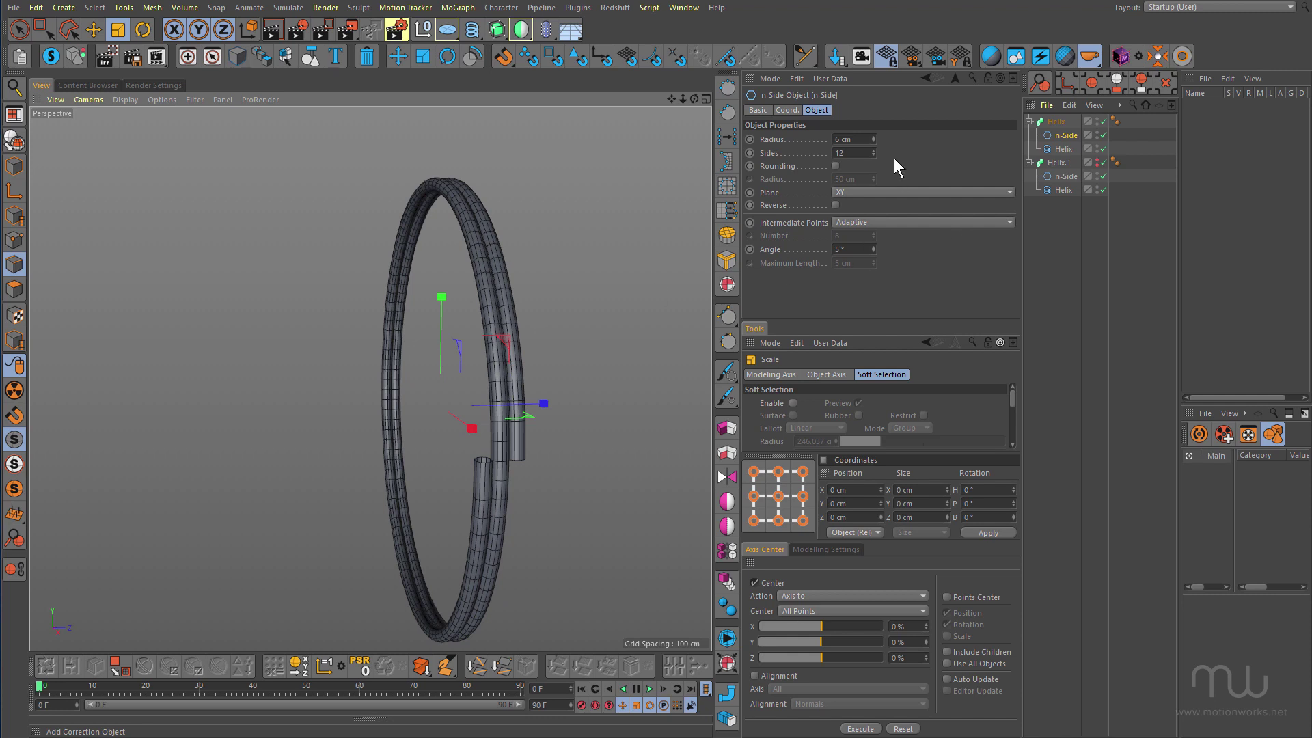
click(873, 137)
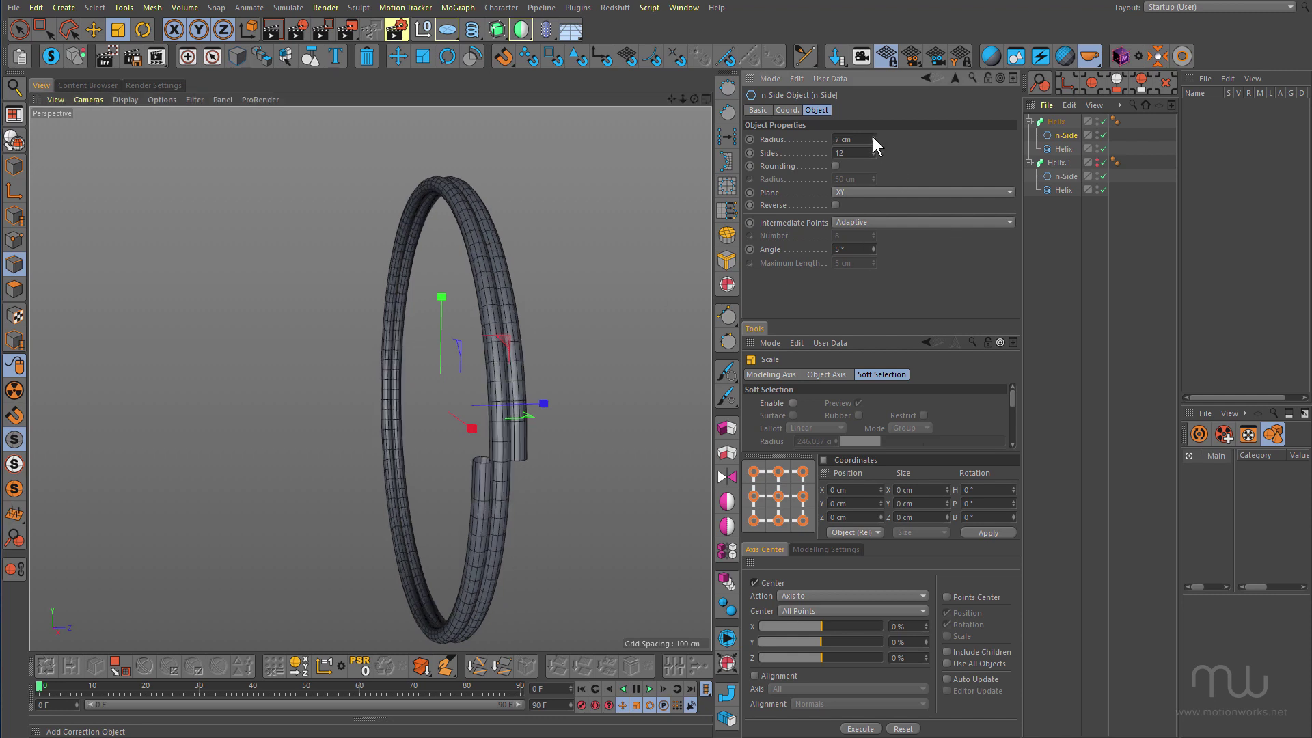
- Set the new Helix spline's height to 28 cm so the neighbouring coils sit against each other
click(1061, 149)
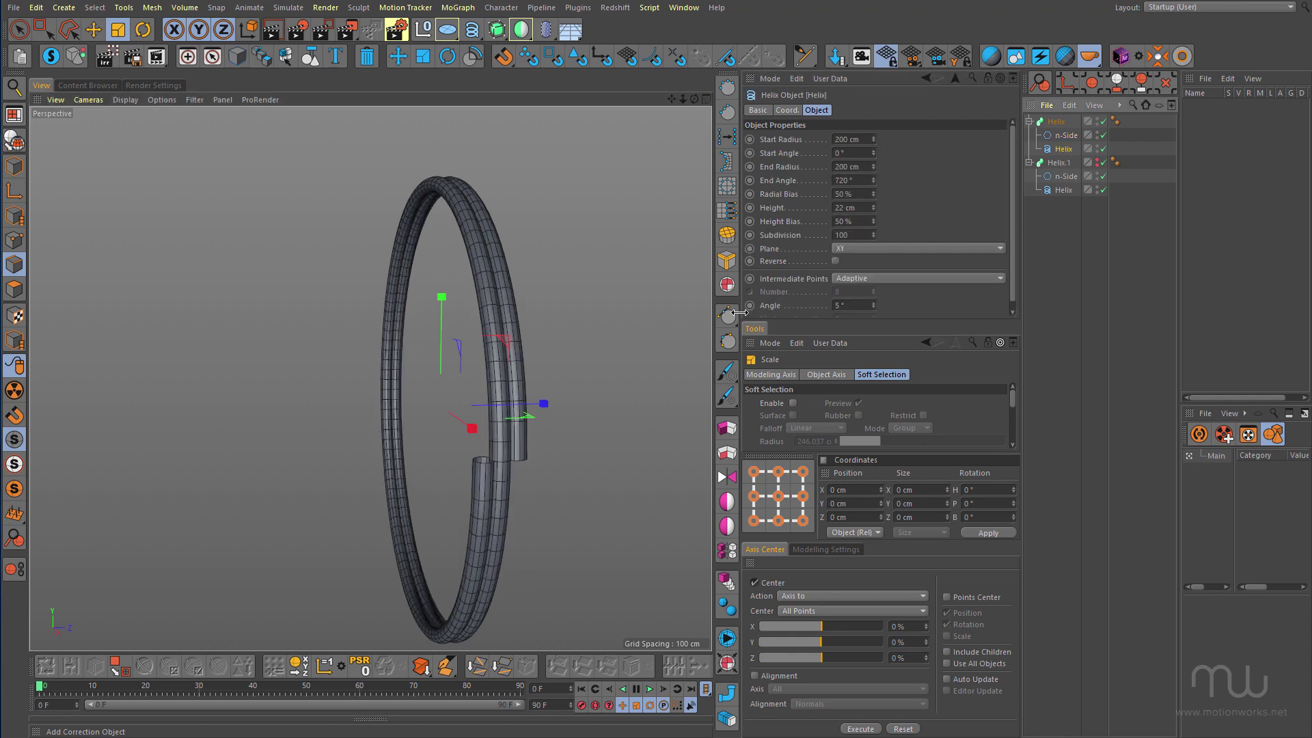
scroll(549, 383, up, 5)
alt+middle_drag(498, 310, 499, 265)
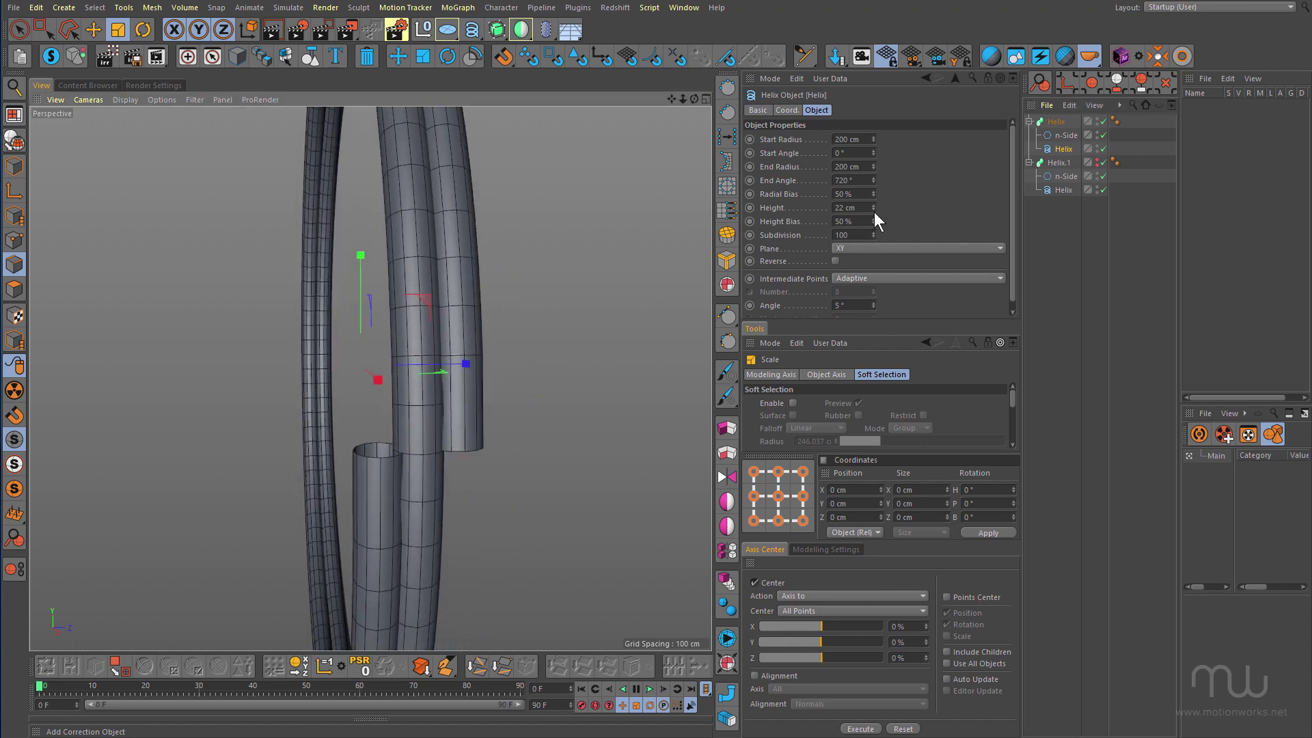
click(874, 210)
click(873, 205)
click(873, 205)
click(873, 205)
alt+drag(454, 302, 484, 286)
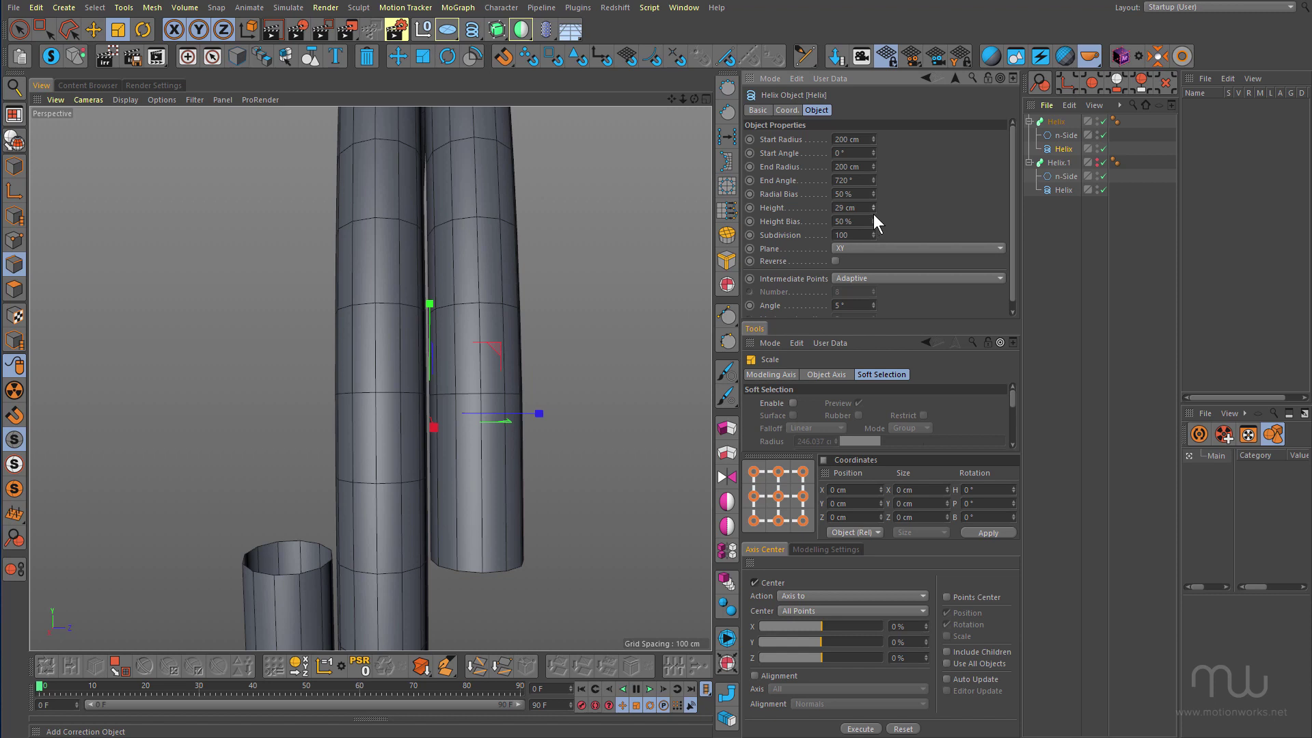
click(873, 211)
alt+drag(491, 310, 446, 368)
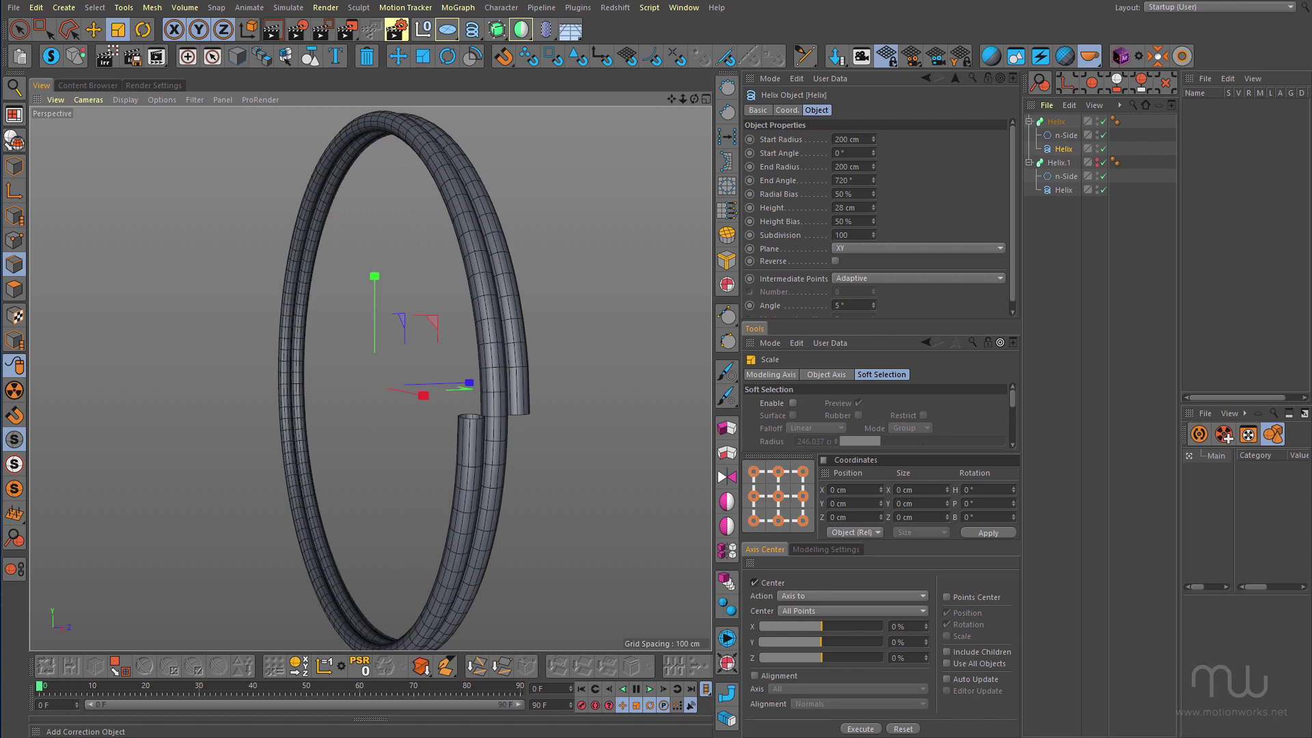
- Duplicate the new Helix sweep below Helix.1 and hide the copy in the editor and renderer
drag(1311, 96, 533, 52)
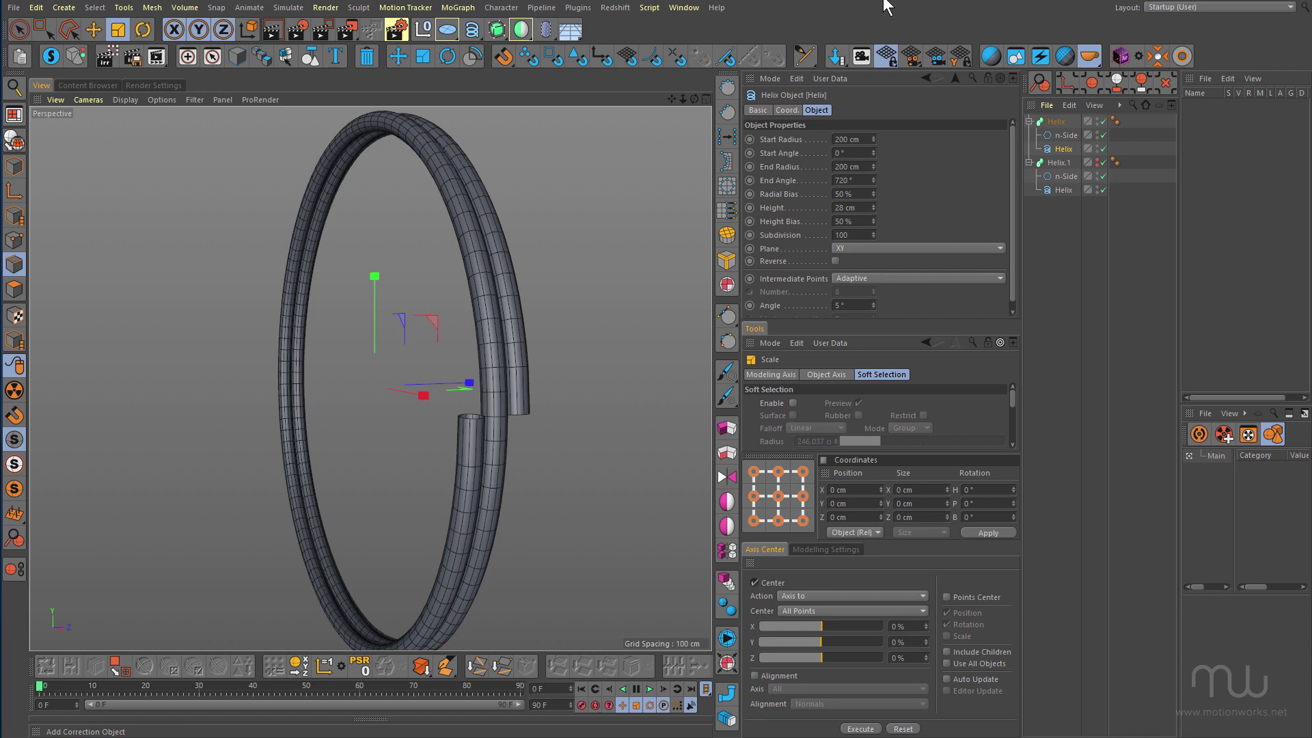
click(1029, 121)
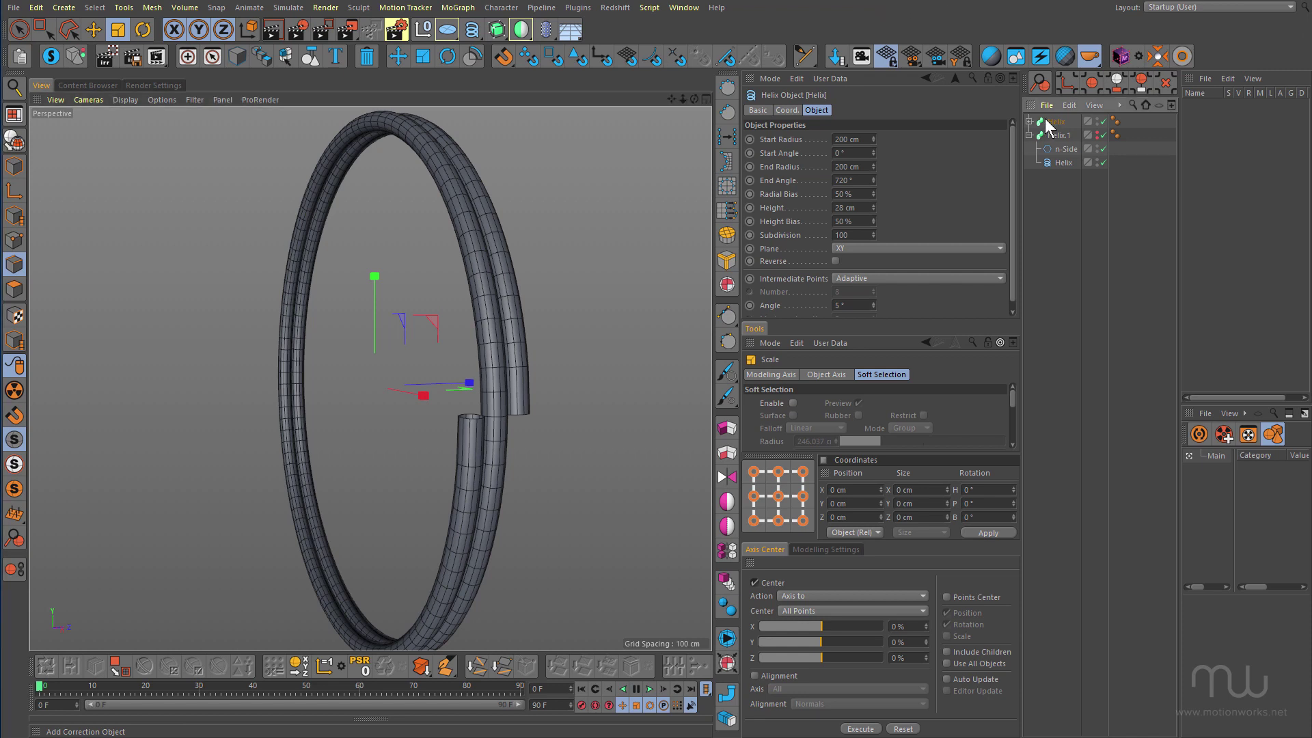
ctrl+drag(1054, 123, 1058, 208)
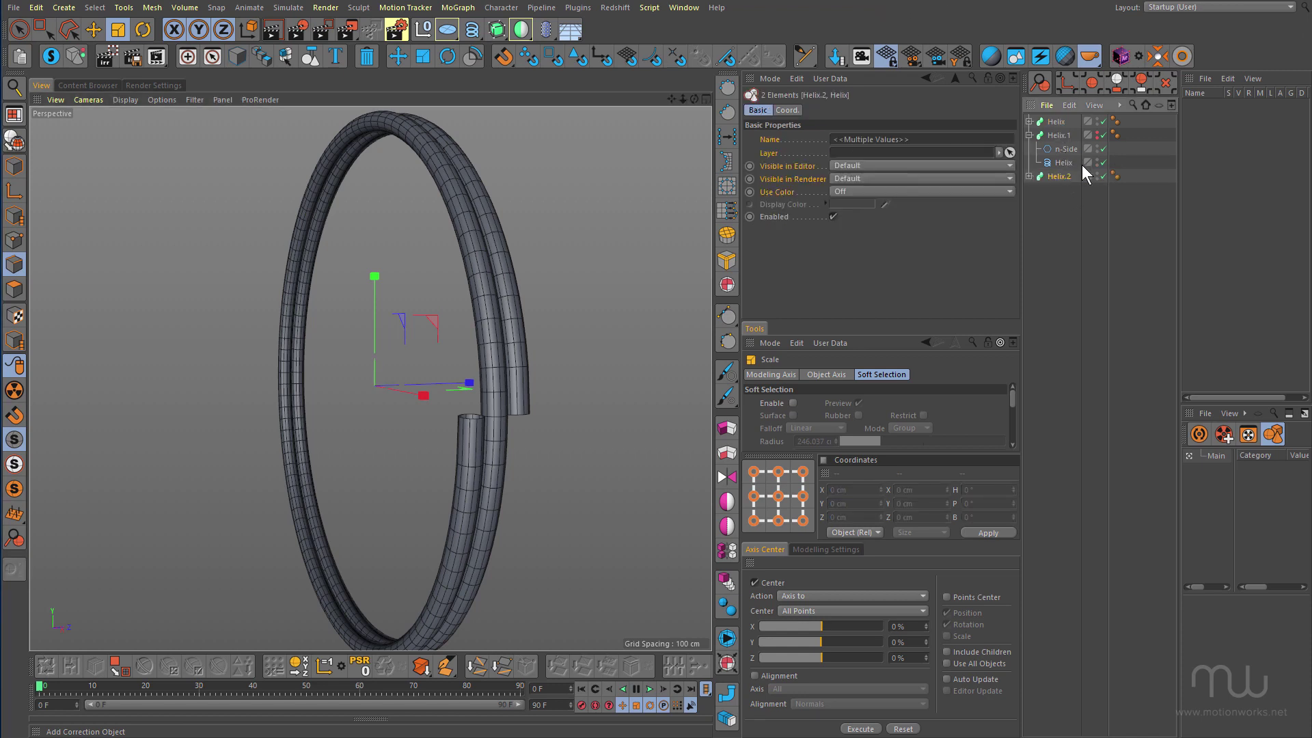
ctrl+click(1097, 176)
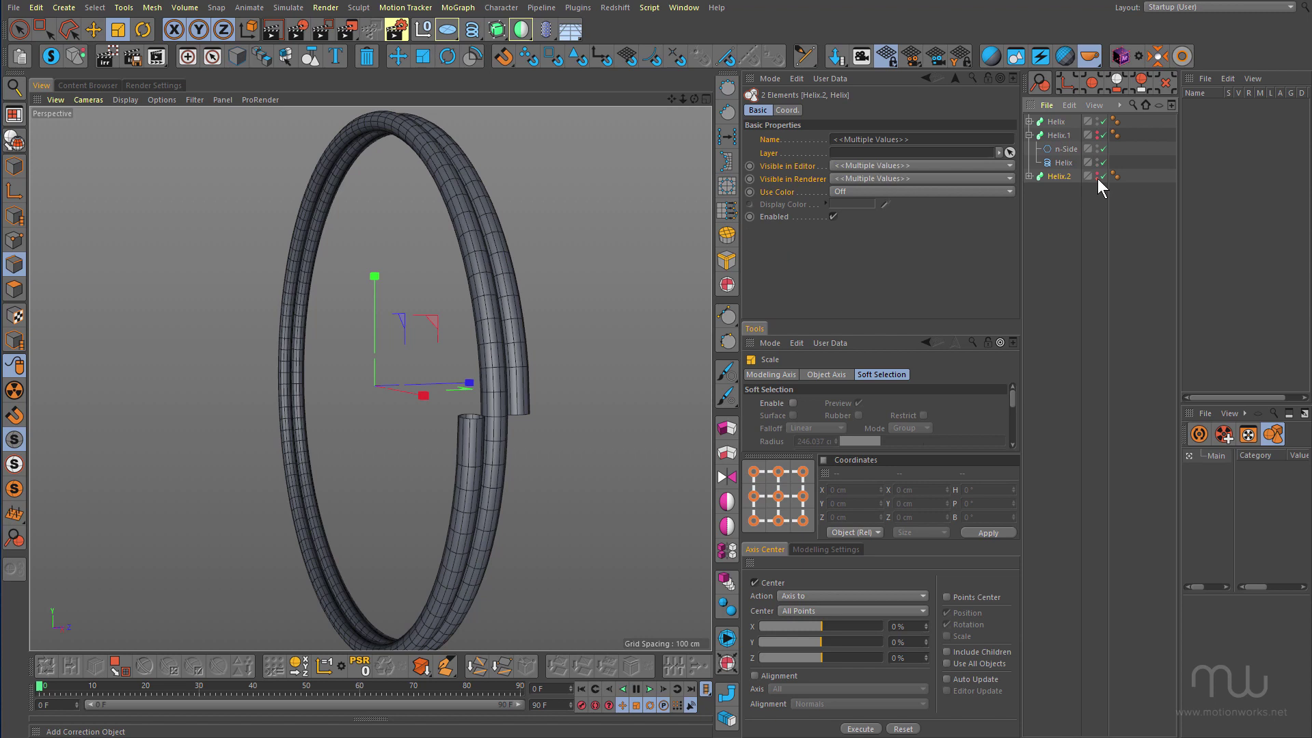
- Convert the Helix sweep to an editable polygon object and delete the edge loops at both open ends of the tube
click(1055, 123)
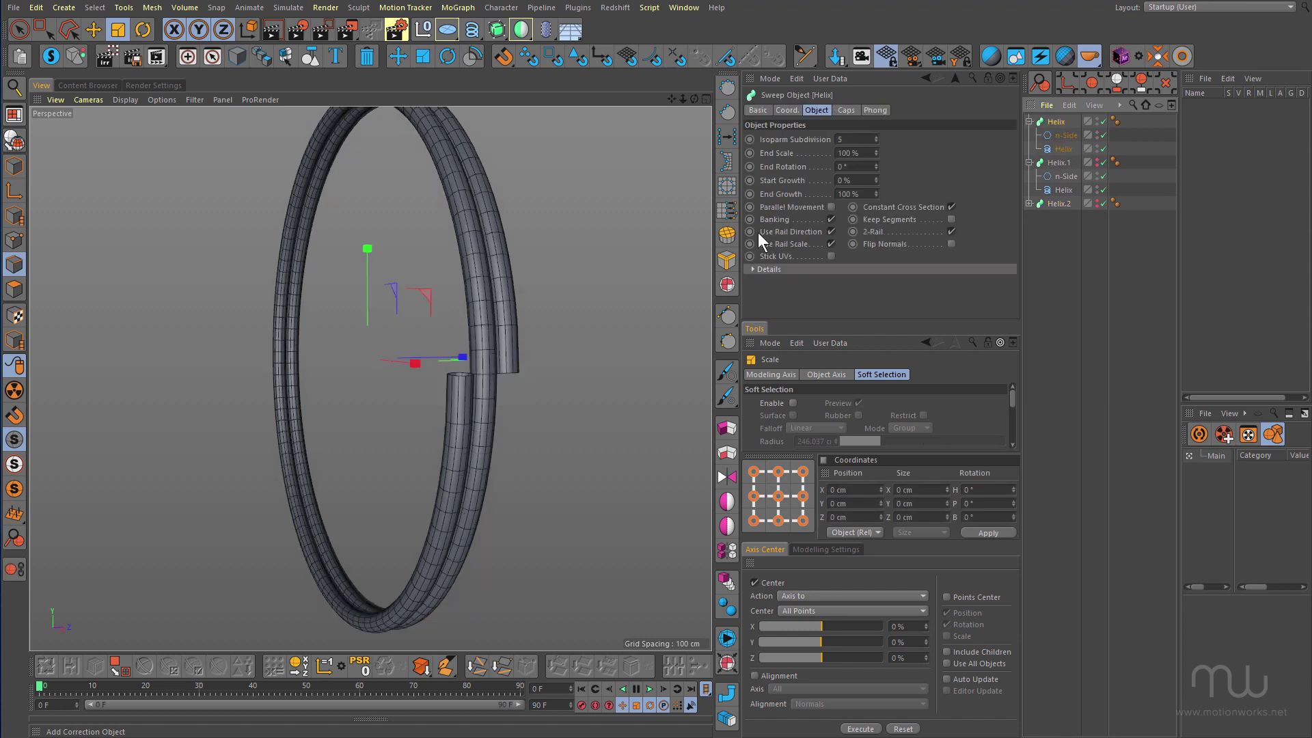
key(c)
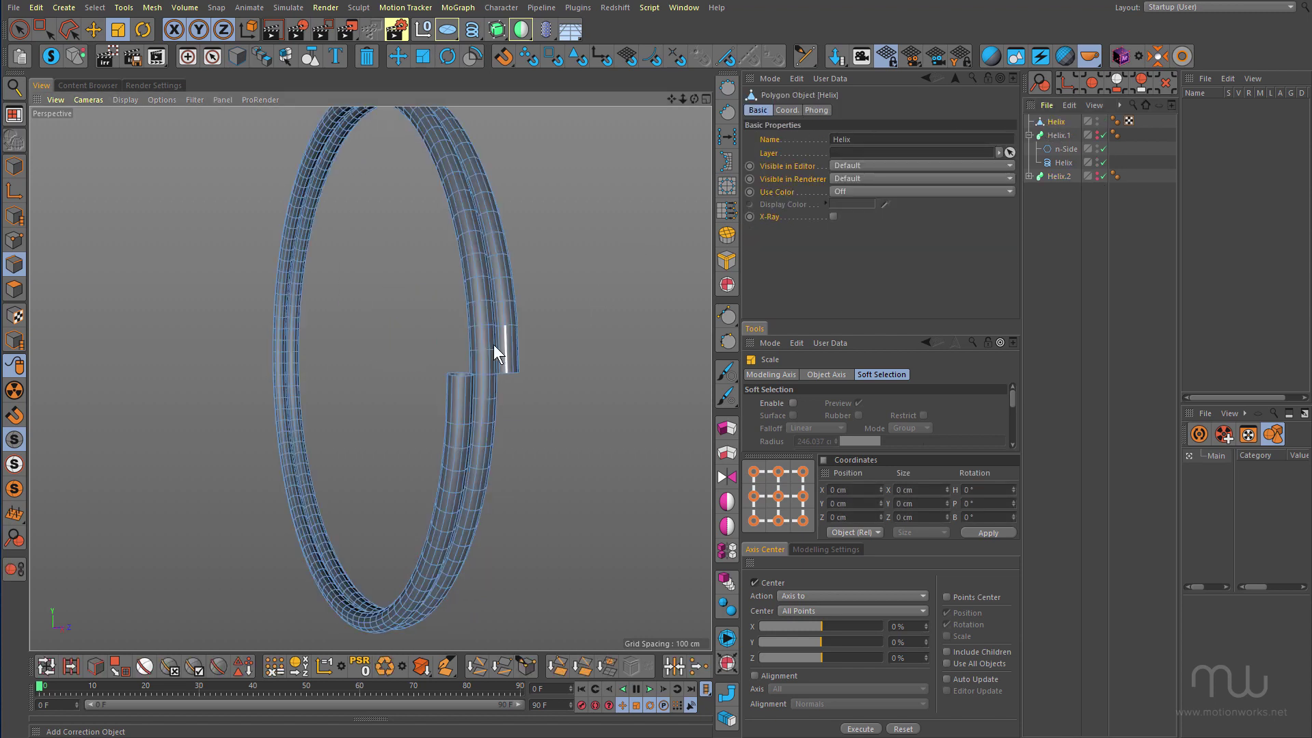
alt+drag(485, 342, 458, 367)
click(460, 375)
key(s)
scroll(629, 318, down, 3)
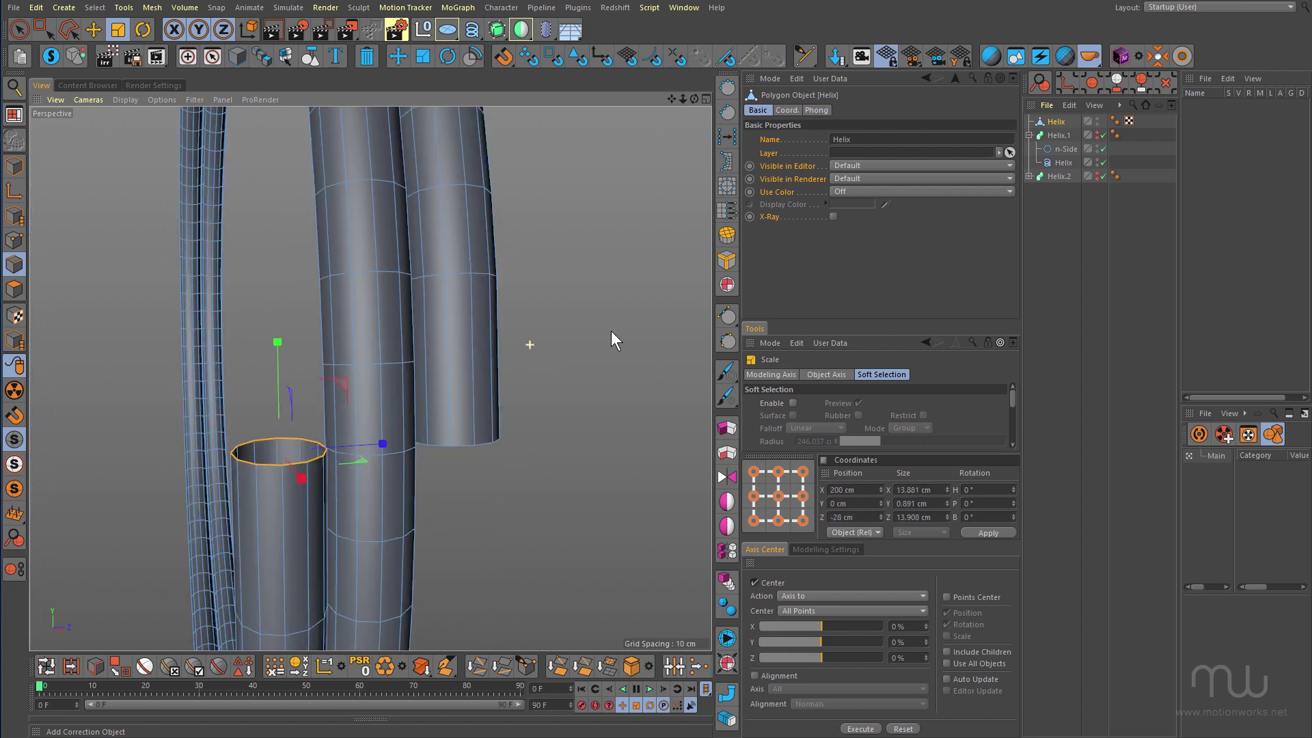
shift+click(469, 444)
scroll(525, 298, down, 3)
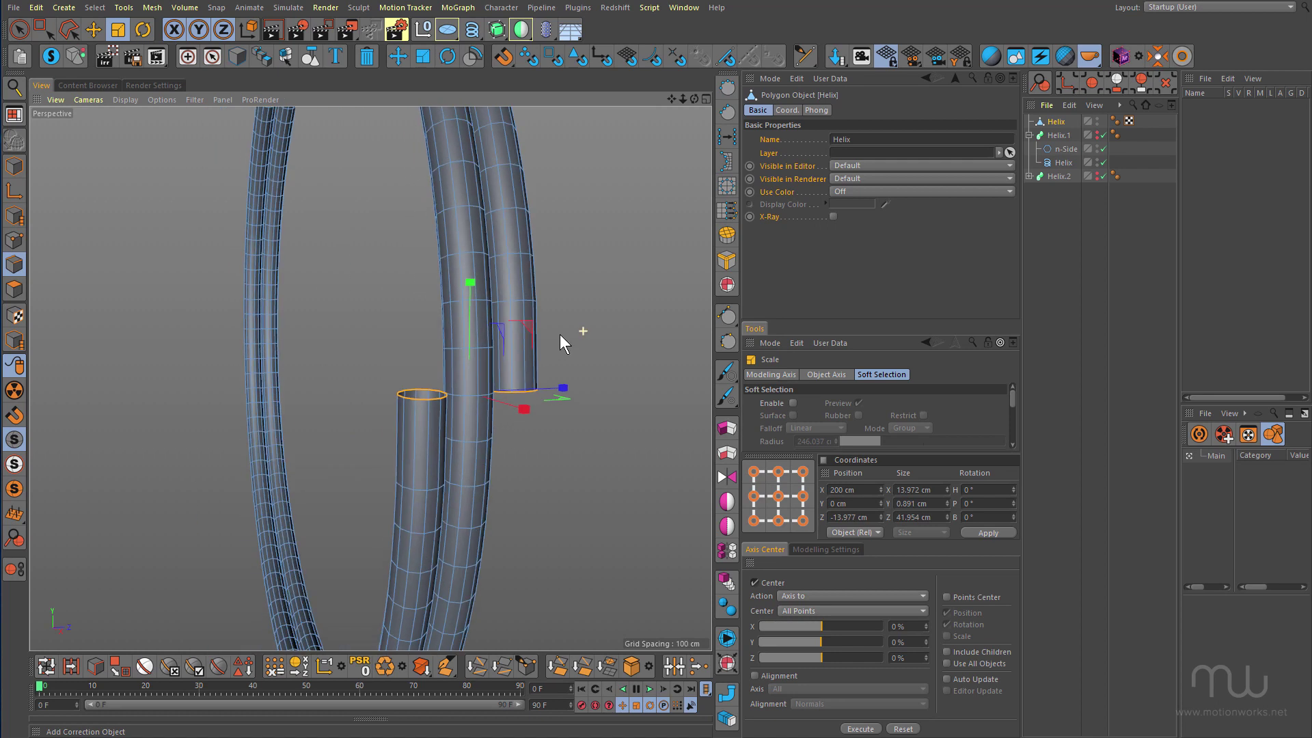
click(367, 62)
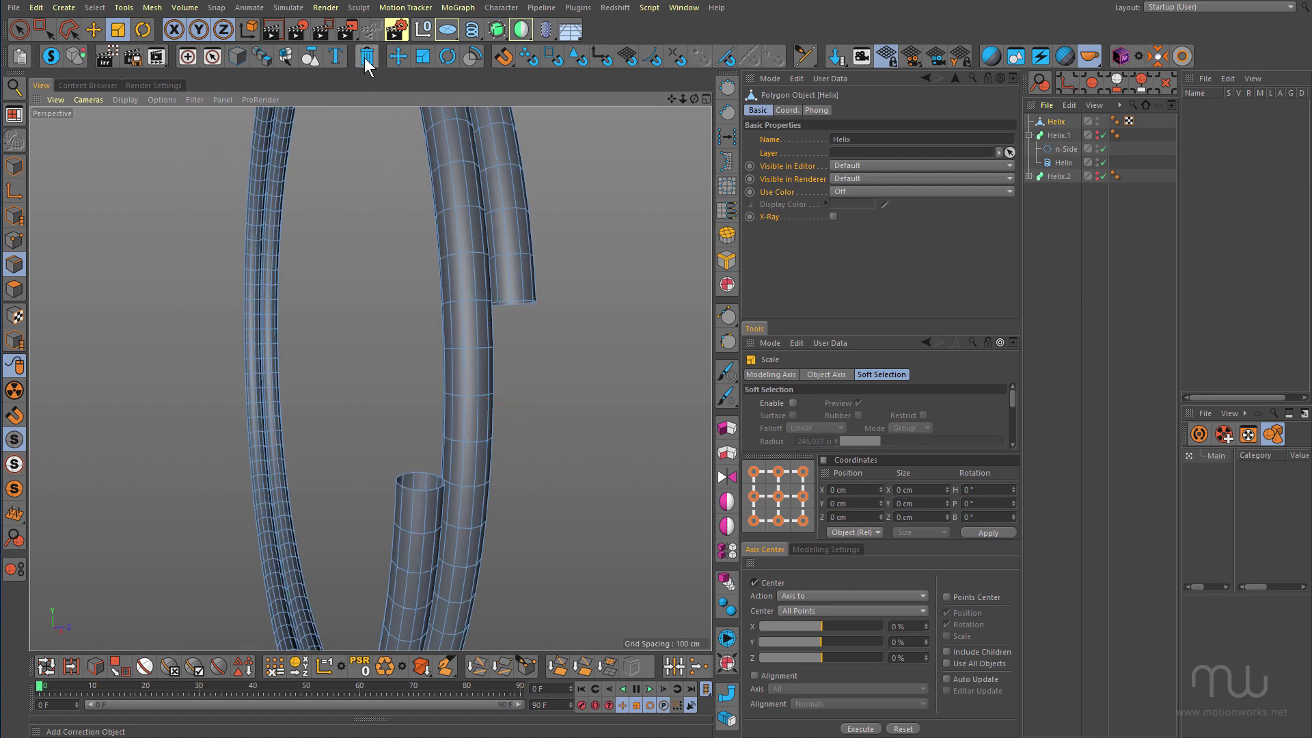
- Select the upper half of the ring with Rectangle Selection in the Front view and return to the Perspective view
scroll(448, 353, up, 2)
mouse_move(462, 350)
alt+mouse_down()
mouse_move(456, 338)
mouse_move(488, 337)
mouse_move(474, 339)
alt+mouse_up()
alt+right_drag(473, 339, 377, 355)
mouse_move(377, 355)
alt+mouse_down()
mouse_move(439, 357)
mouse_move(363, 363)
mouse_move(410, 350)
mouse_move(374, 341)
alt+mouse_up()
scroll(374, 355, up, 3)
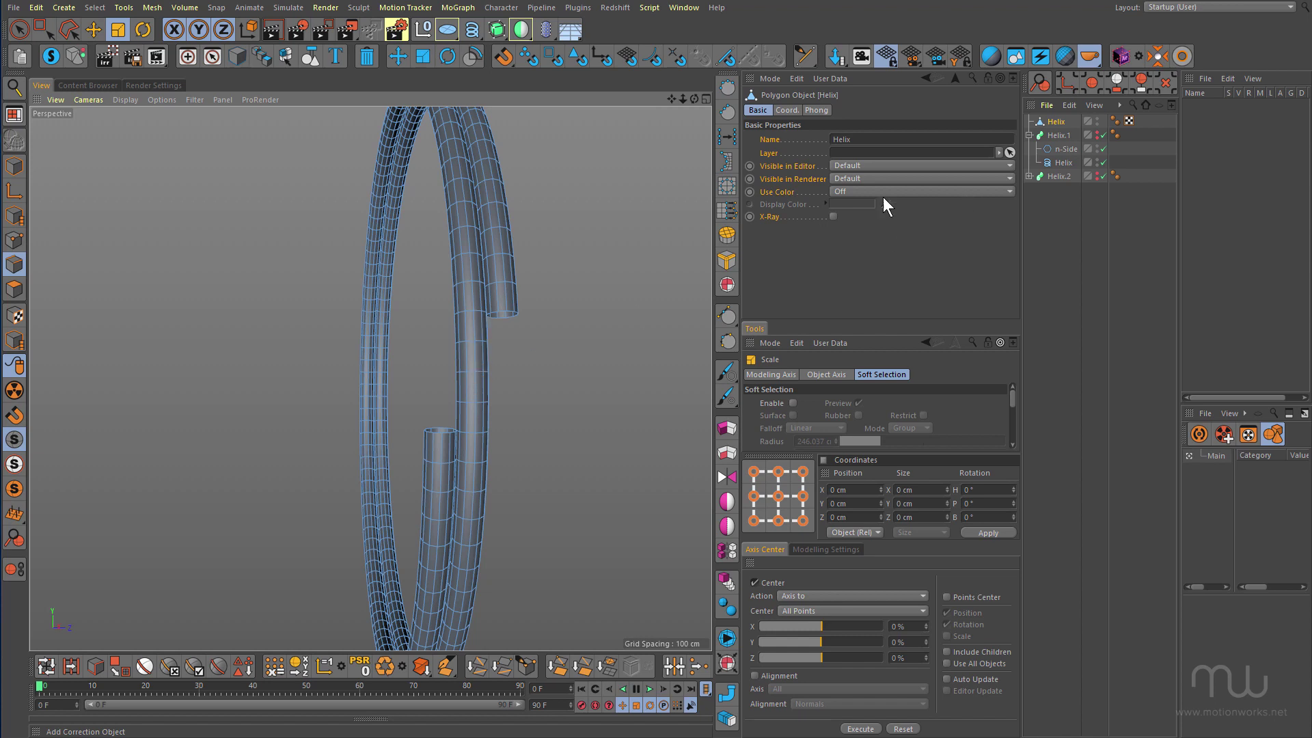
click(40, 30)
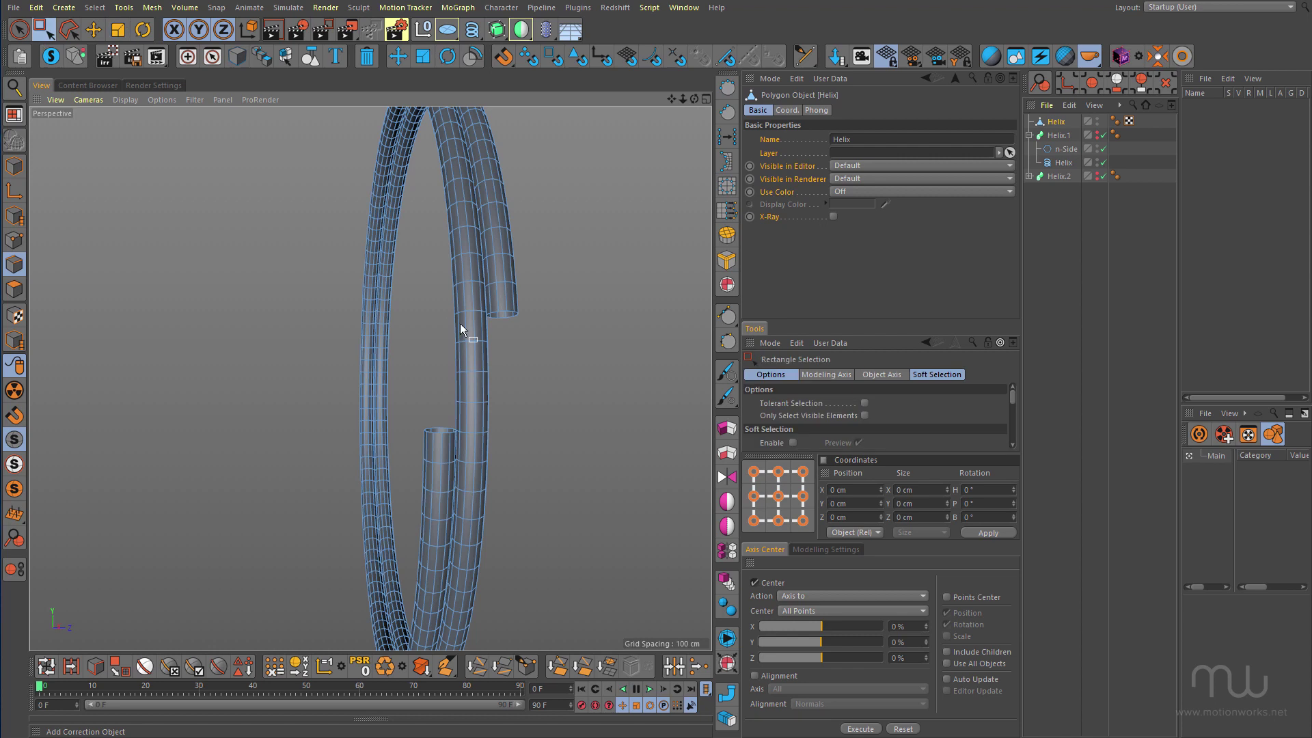
alt+drag(462, 328, 463, 334)
alt+right_drag(499, 342, 382, 359)
alt+drag(469, 371, 410, 379)
middle_click(466, 395)
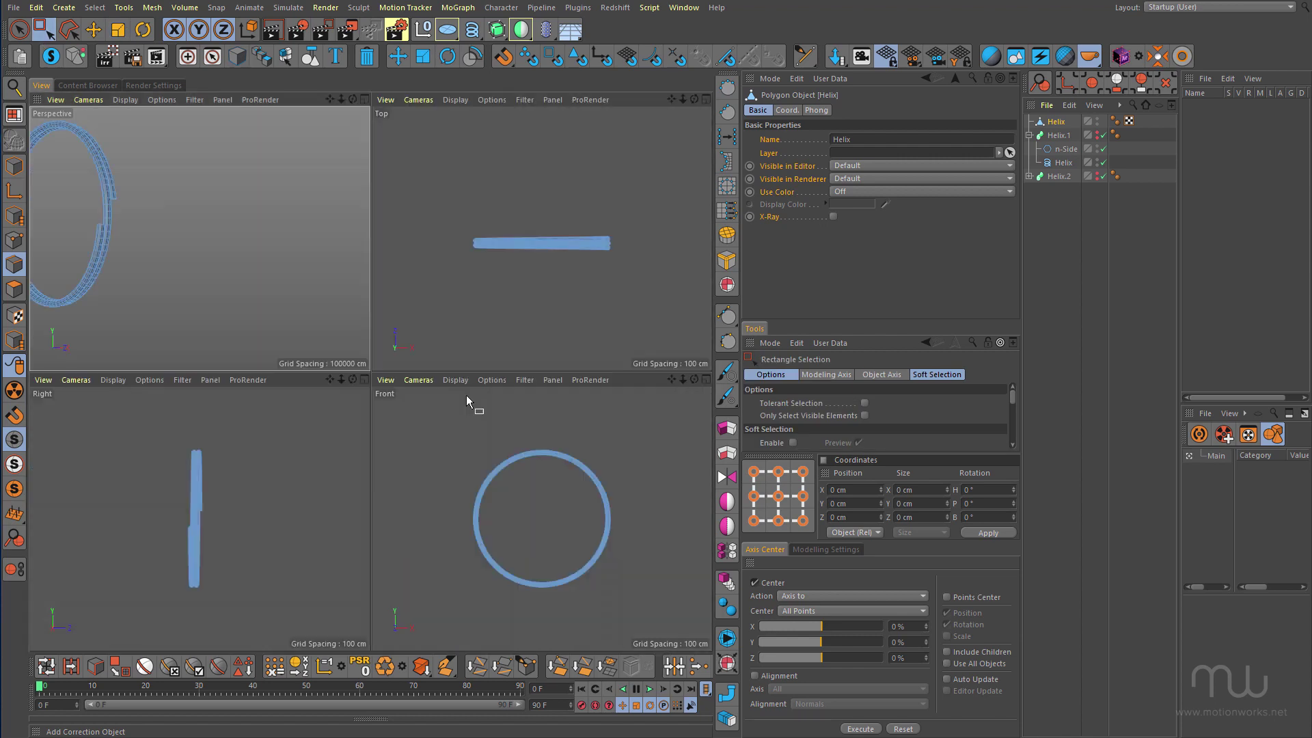
middle_click(513, 490)
scroll(550, 376, up, 5)
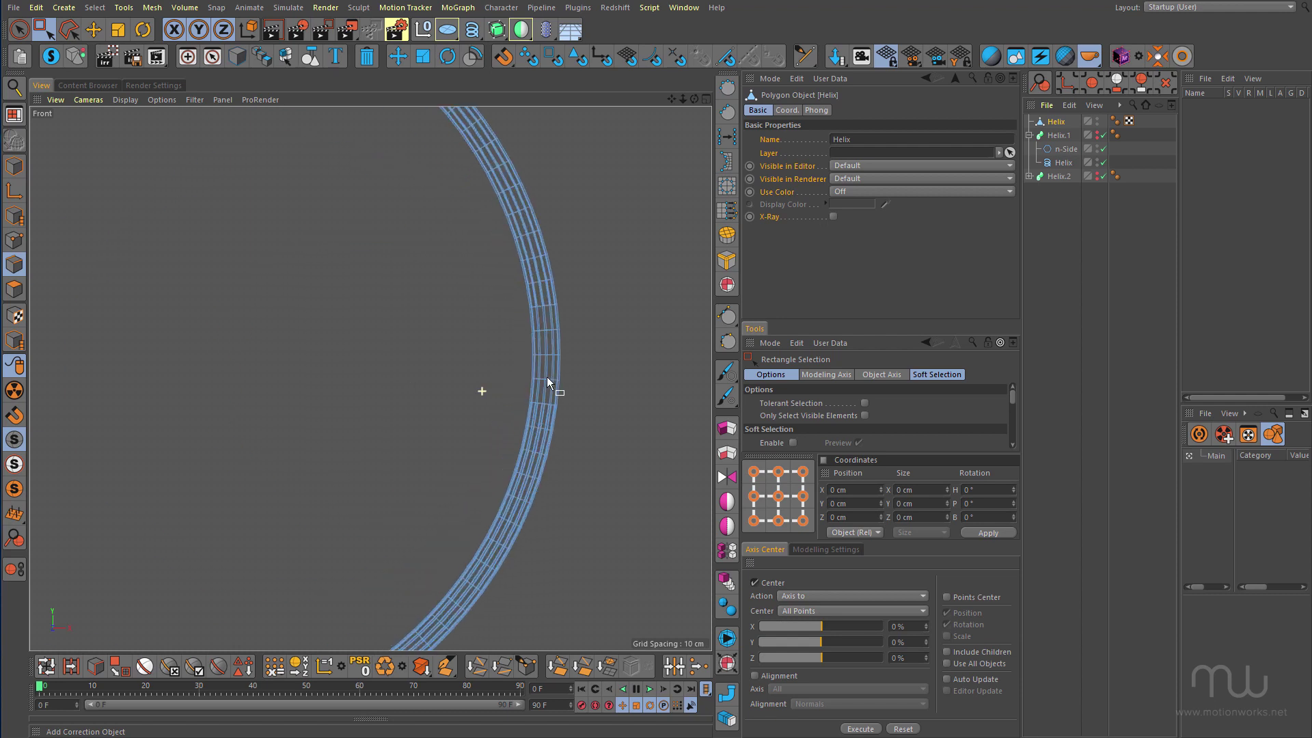
scroll(543, 380, down, 7)
alt+middle_drag(483, 381, 557, 390)
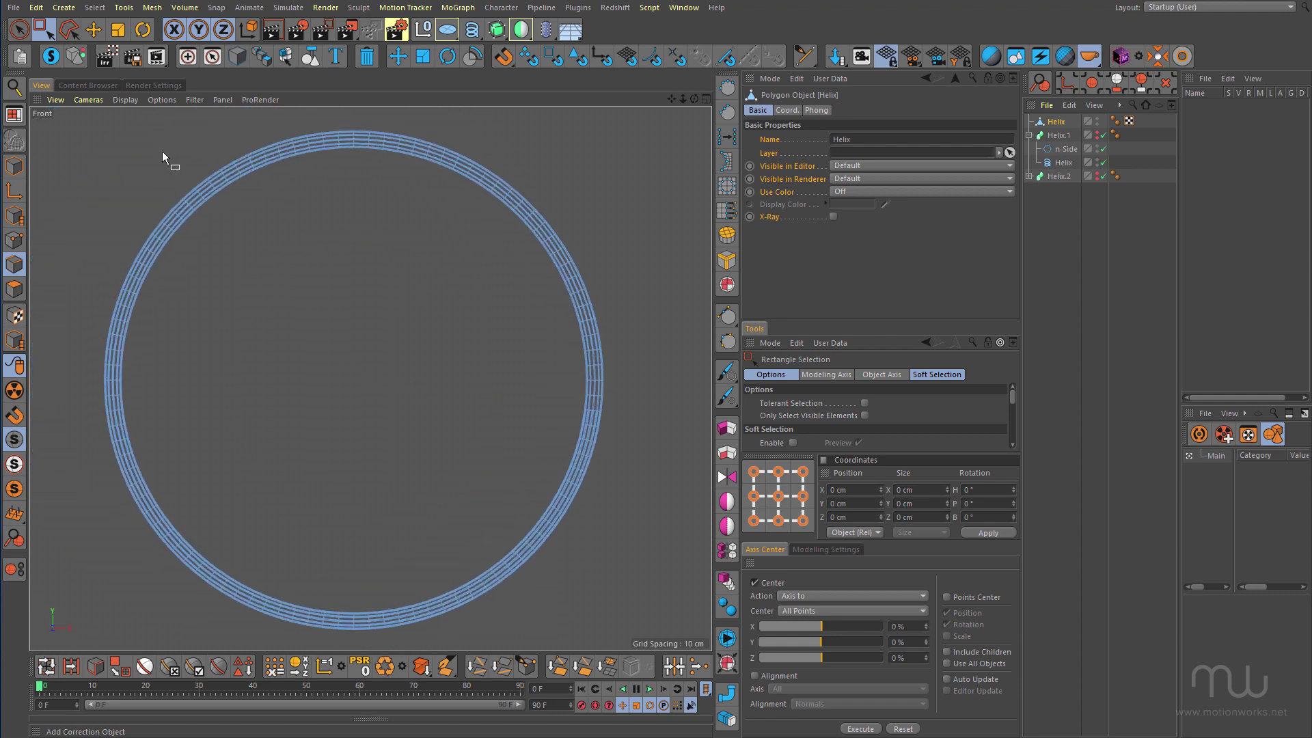
drag(45, 122, 669, 375)
middle_click(481, 379)
middle_click(183, 273)
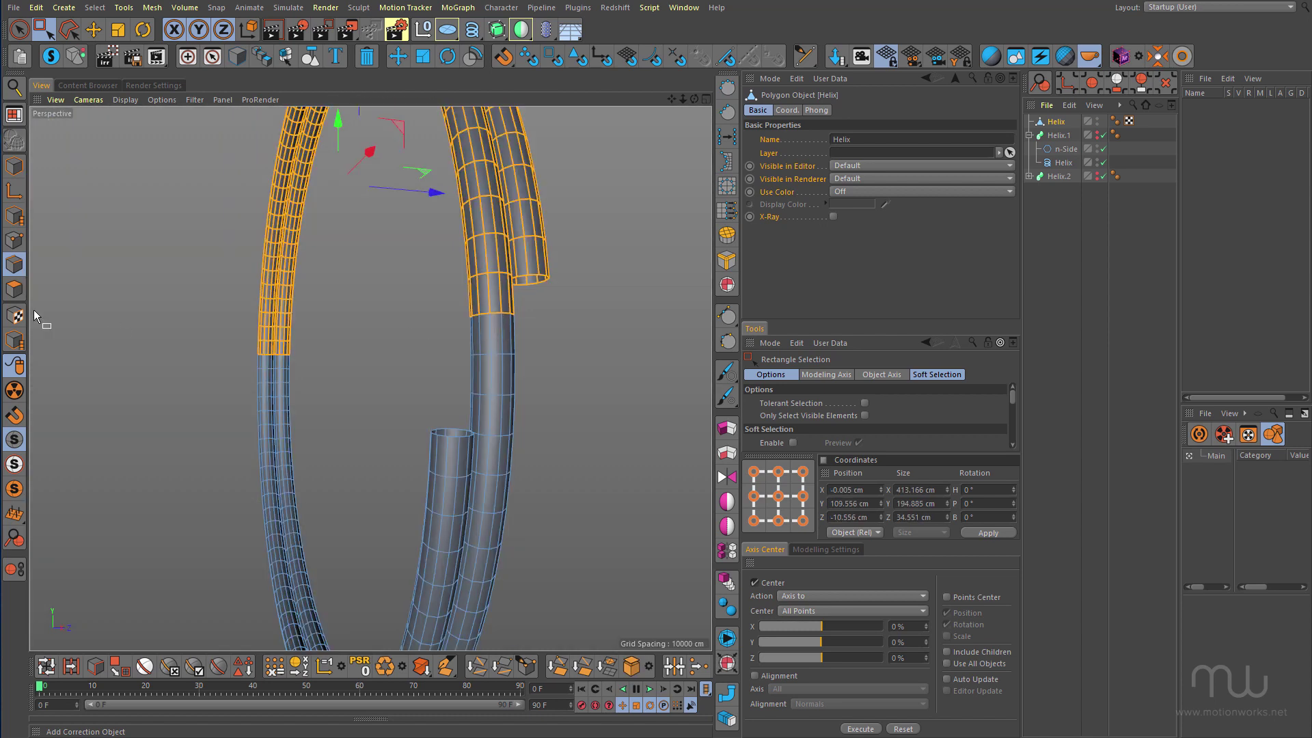
- Switch to point mode and add the next row of points on the ring's far side to the selection
click(15, 240)
alt+drag(439, 359, 486, 285)
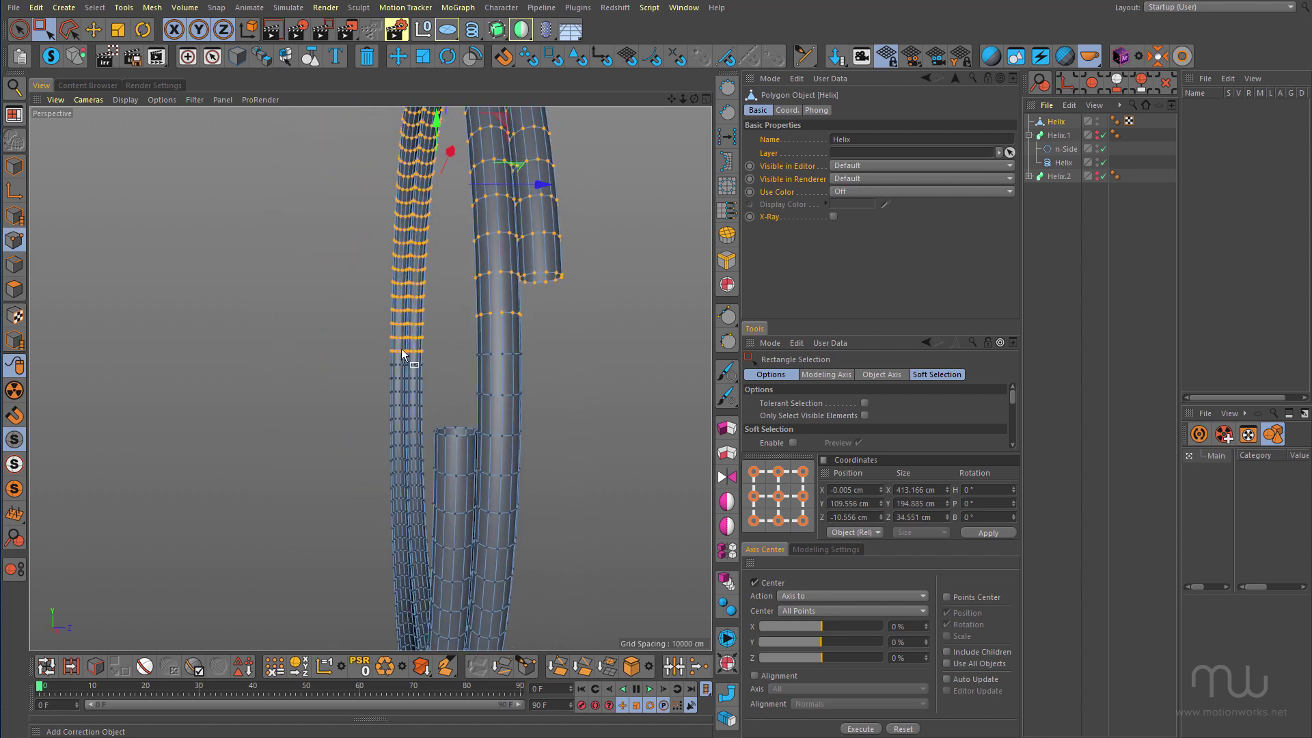
mouse_move(404, 354)
alt+mouse_down()
mouse_move(366, 362)
mouse_move(580, 365)
mouse_move(425, 367)
mouse_move(420, 354)
alt+mouse_up()
alt+right_drag(424, 341, 588, 267)
drag(367, 359, 438, 373)
mouse_move(488, 348)
alt+right_down()
mouse_move(436, 366)
mouse_move(483, 384)
mouse_move(524, 355)
mouse_move(507, 343)
alt+right_up()
alt+drag(507, 342, 554, 321)
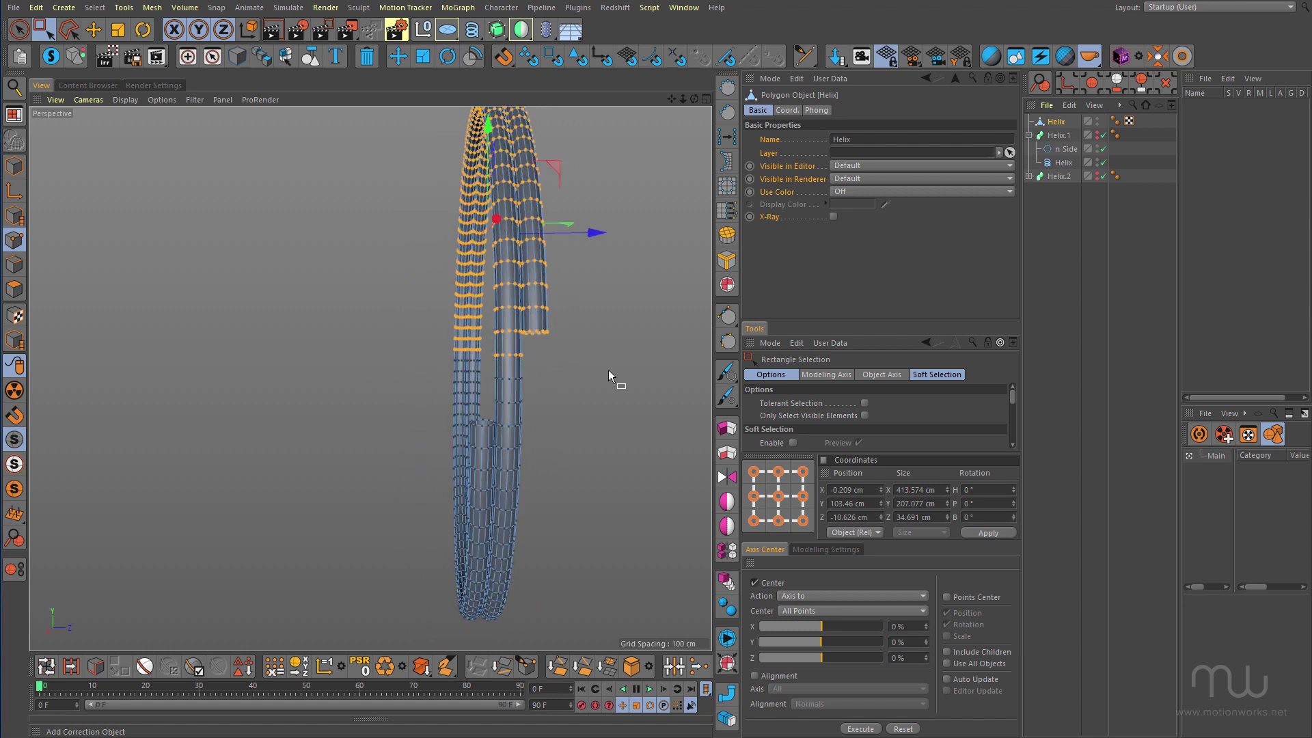
- Move the Rotate tool's axis for the selected upper points to the boundary point row on the ring's far side
alt+drag(608, 370, 276, 199)
key(r)
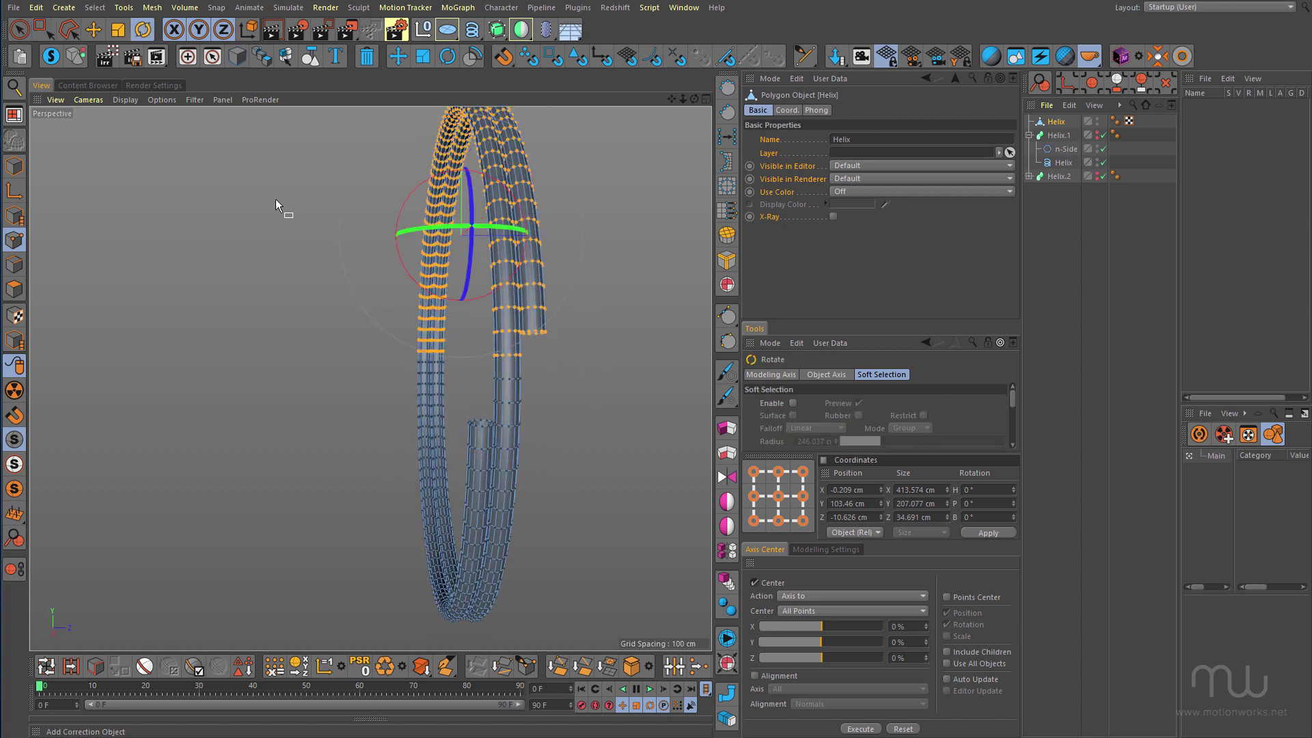
alt+drag(462, 253, 432, 307)
key(l)
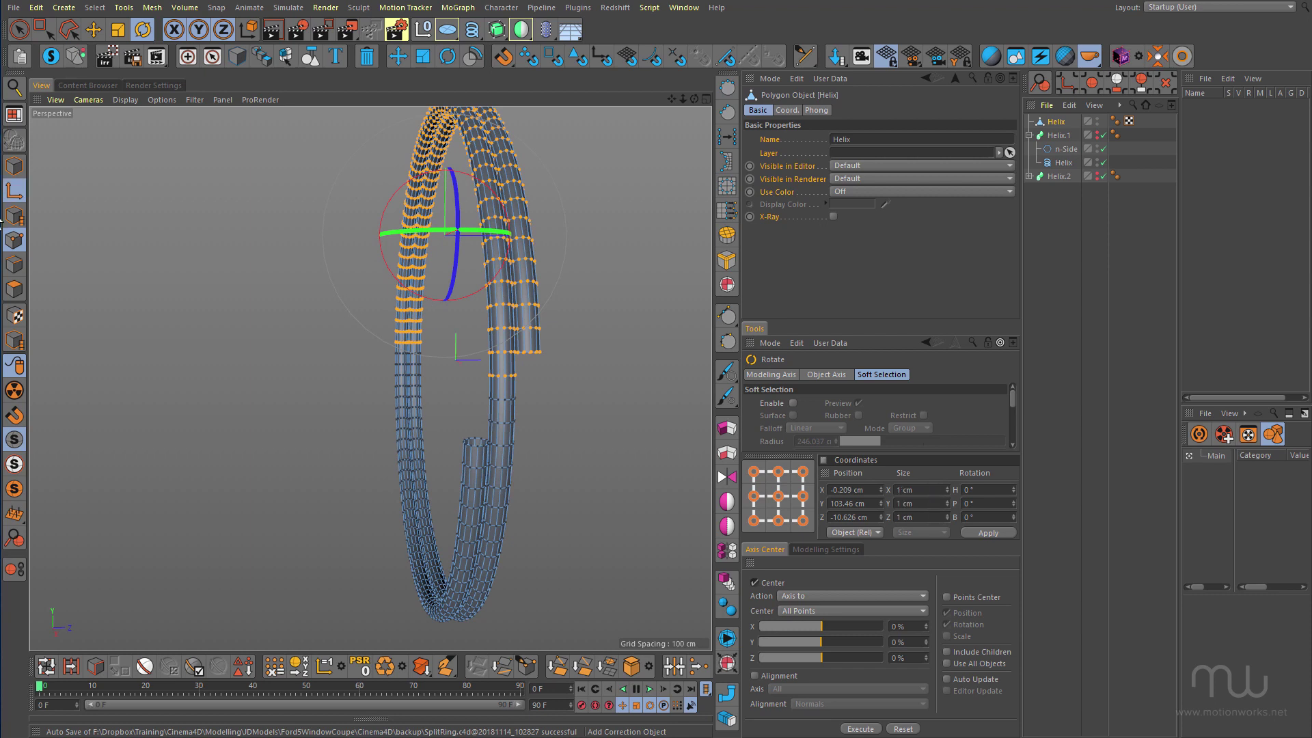
click(407, 344)
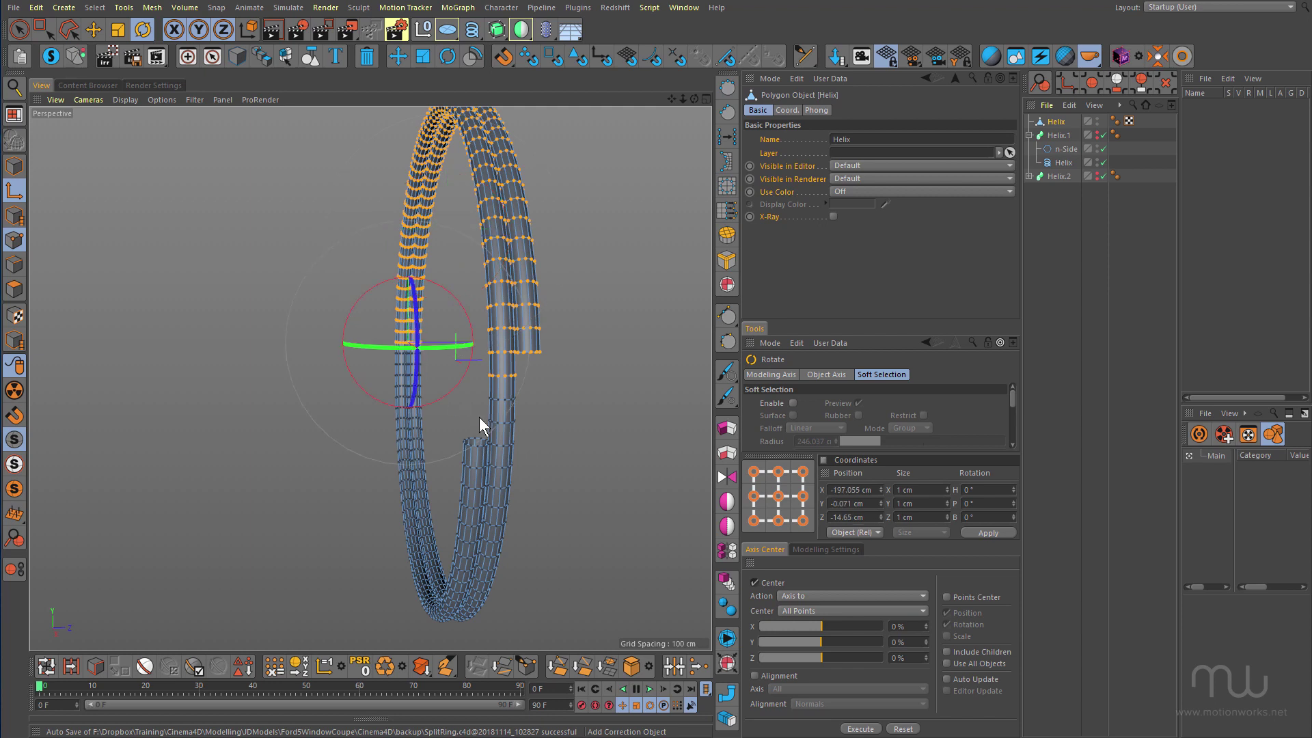
key(l)
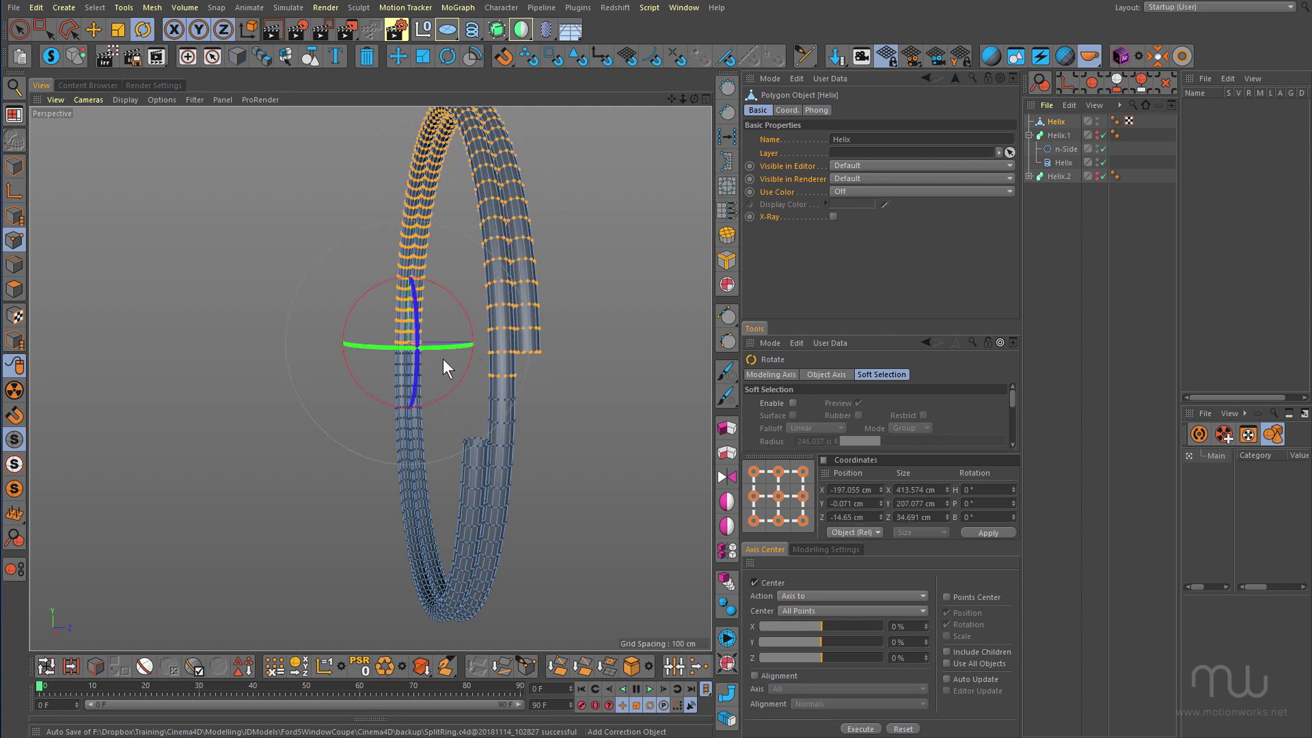
- Rotate the upper half of the ring by -1.2° in pitch about the far-side axis
drag(443, 349, 441, 350)
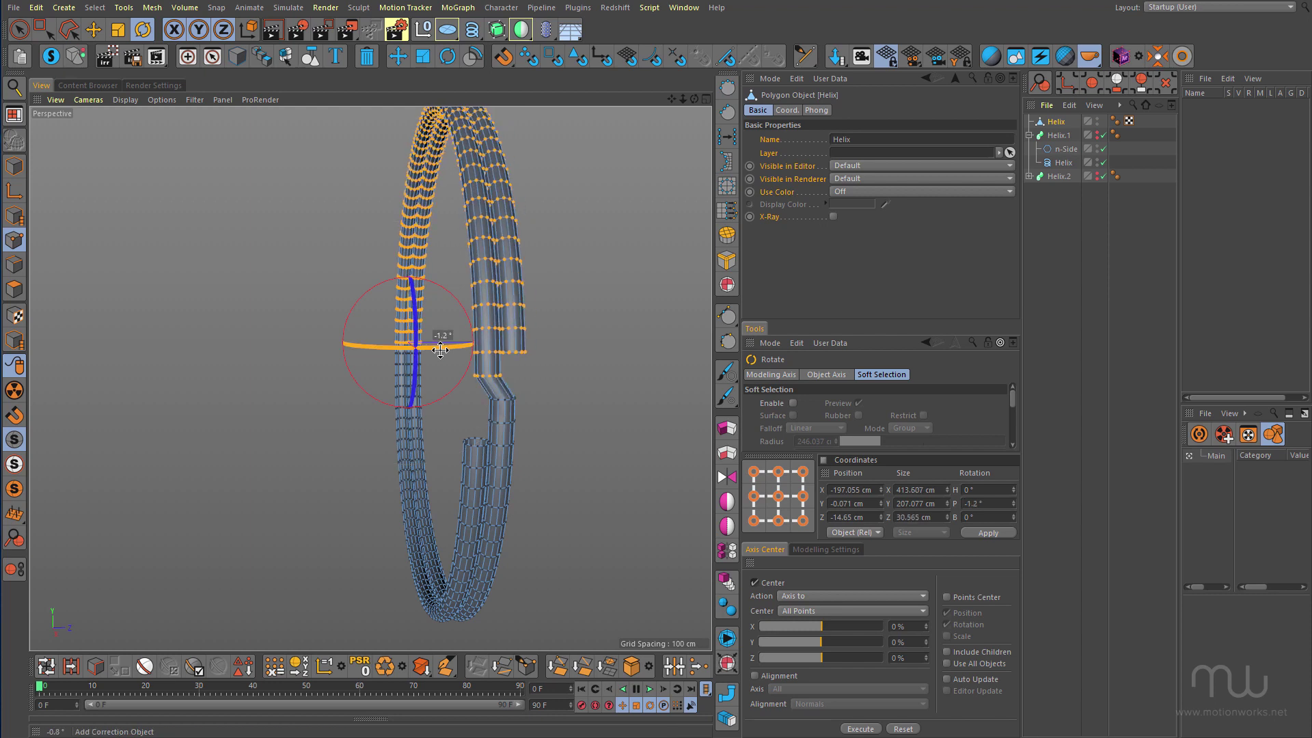
drag(441, 350, 478, 358)
scroll(587, 366, up, 5)
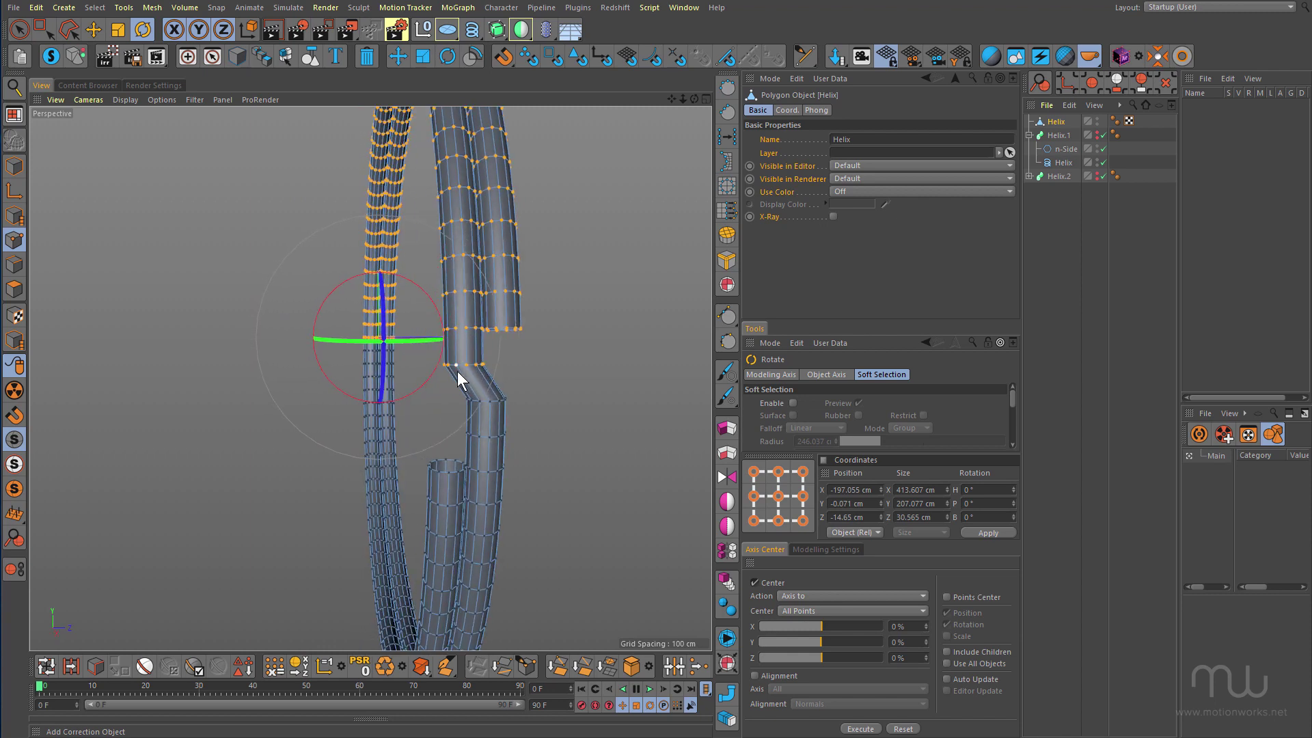
- Invert the point selection to the ring's lower half and include the boundary row of points on the far side
key(u)
key(i)
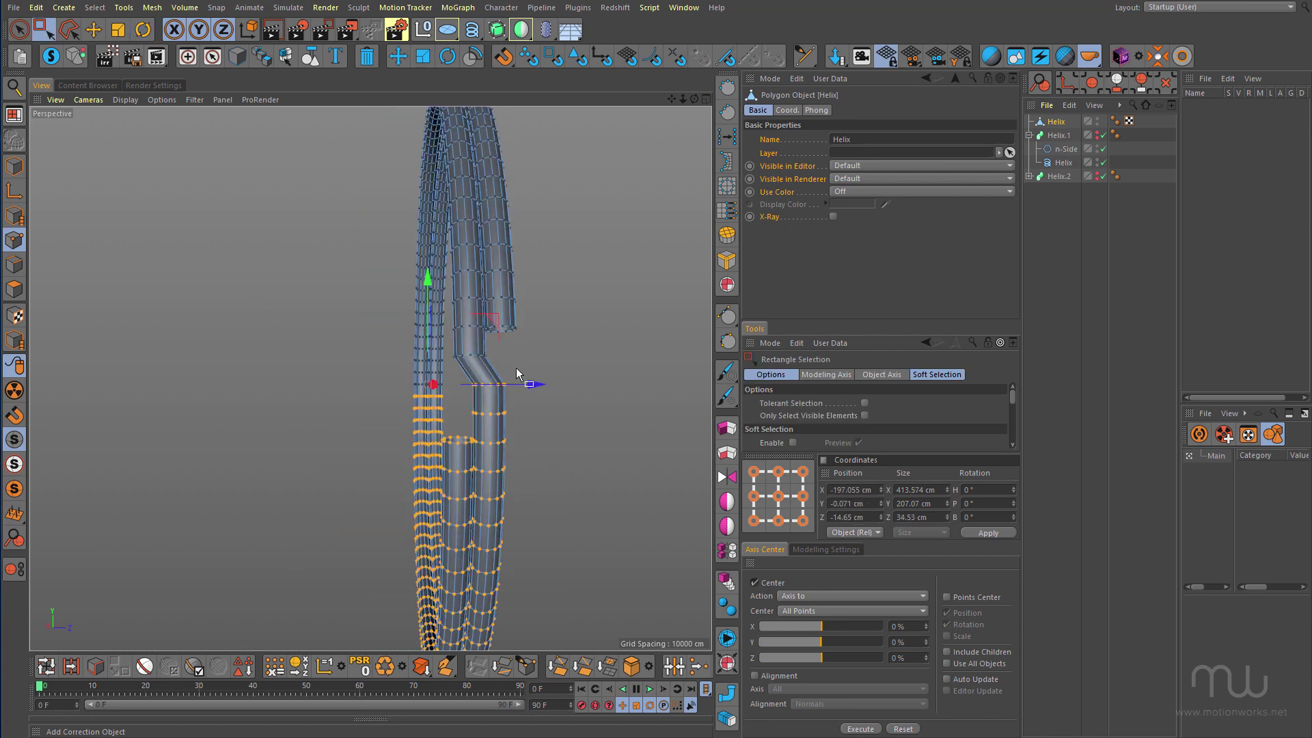
ctrl+drag(522, 369, 461, 395)
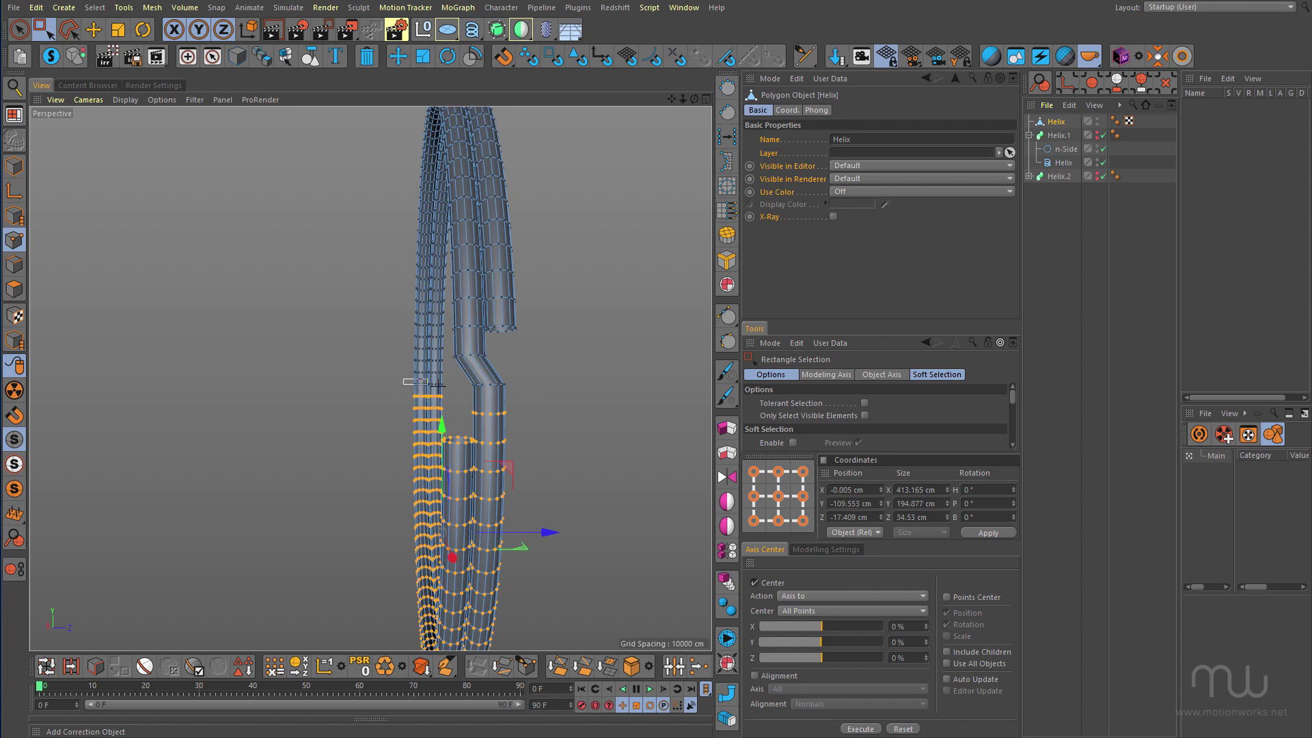
shift+drag(451, 390, 455, 391)
- Place the rotation axis on the far-side boundary row and rotate the ring's lower half by -0.4° in pitch
key(r)
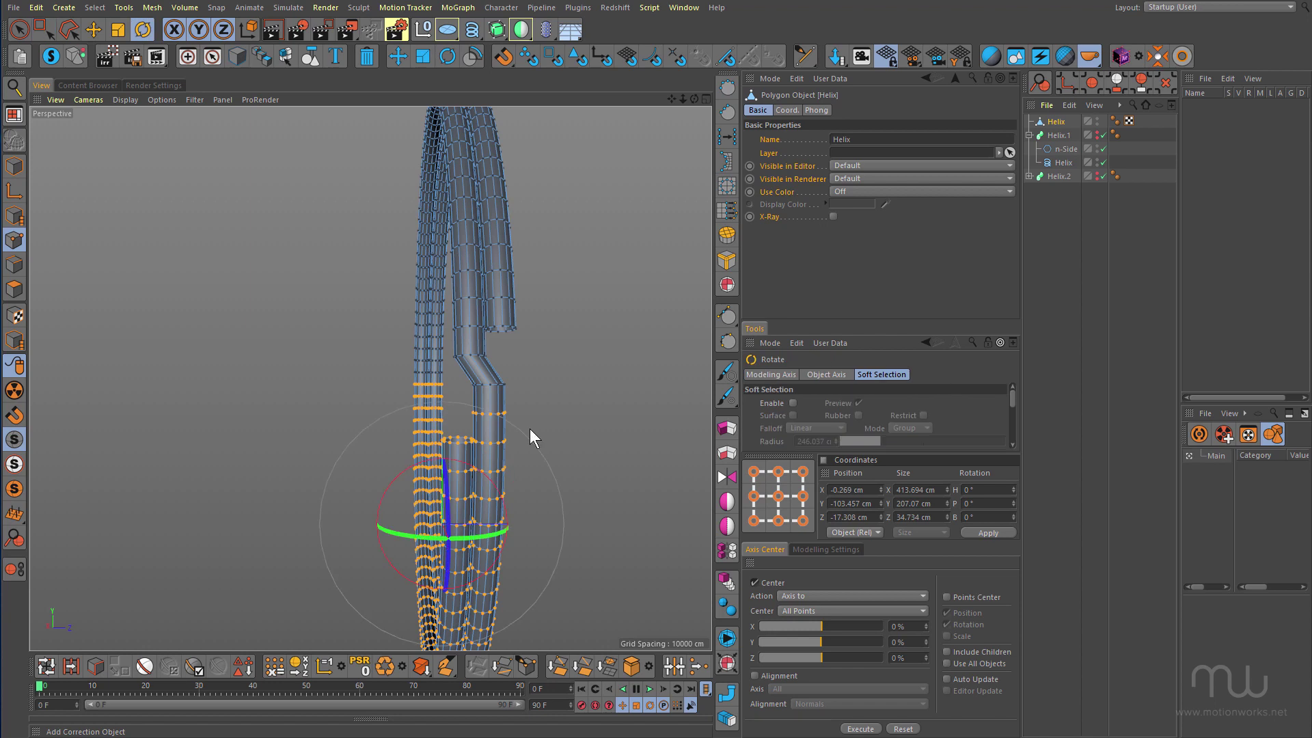
key(l)
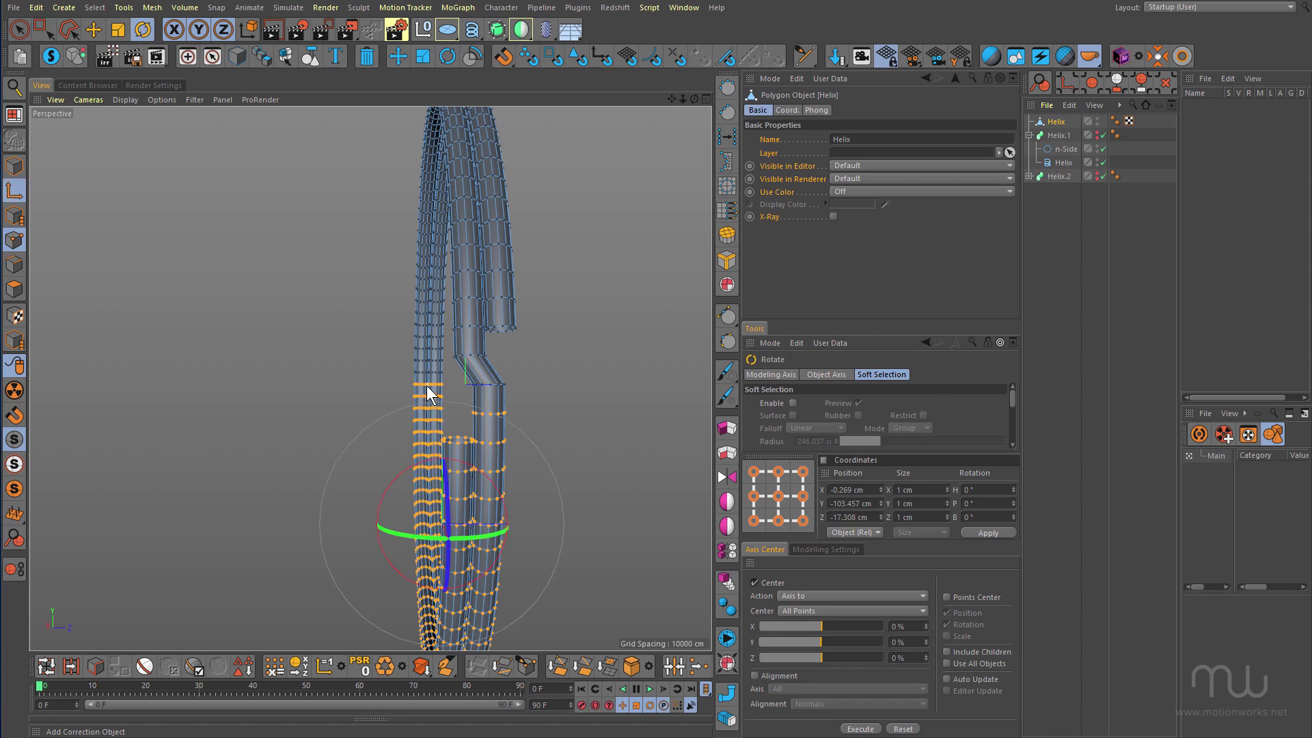
key(l)
scroll(507, 403, up, 5)
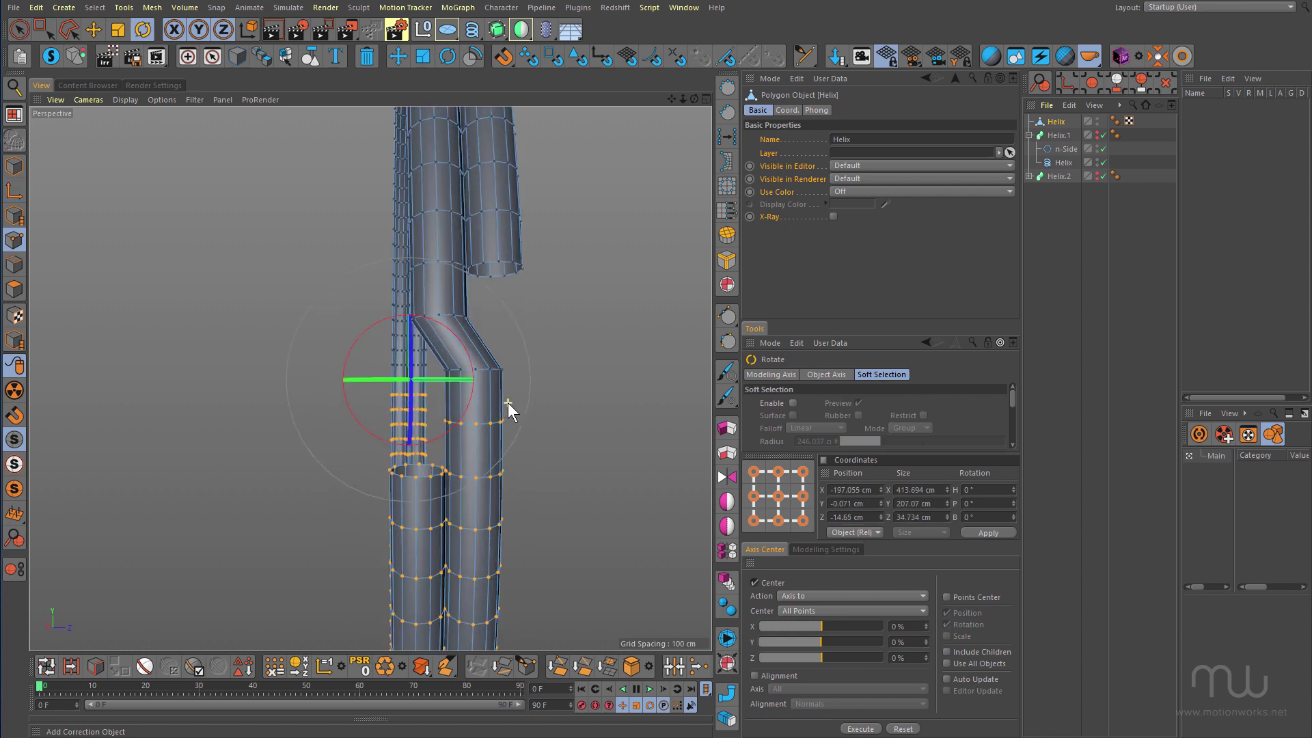
drag(424, 379, 430, 379)
alt+drag(530, 417, 490, 376)
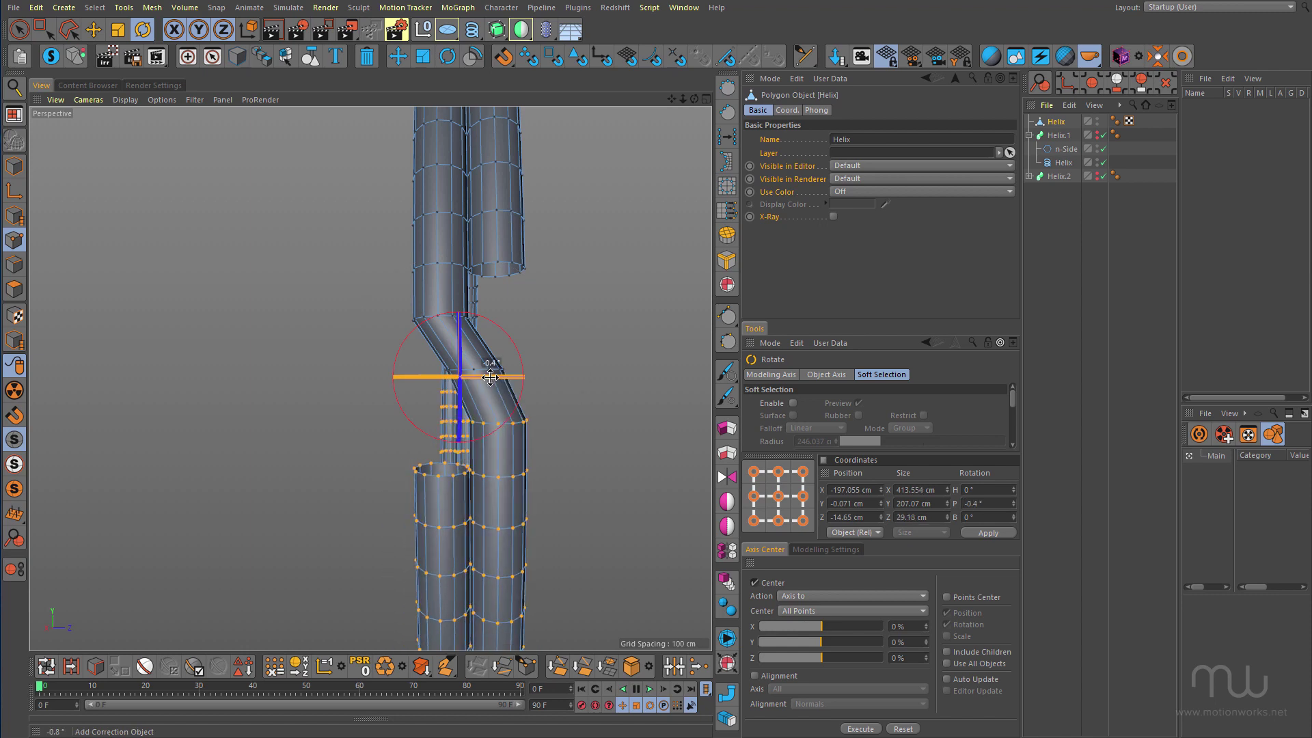
mouse_move(490, 376)
alt+mouse_down()
mouse_move(432, 375)
mouse_move(531, 383)
mouse_move(492, 387)
alt+mouse_up()
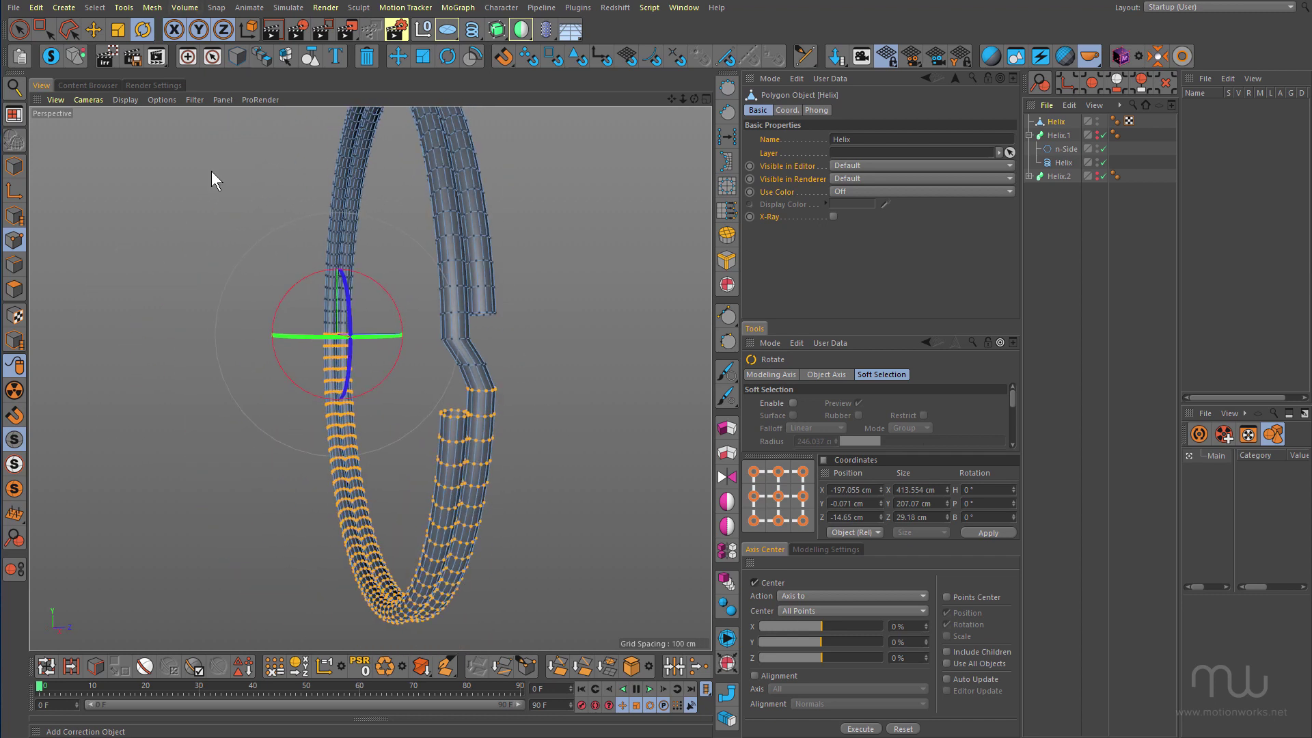
- Select the edge loop in the middle of the ring's bend in edge mode and dissolve it
key(Return)
key(e)
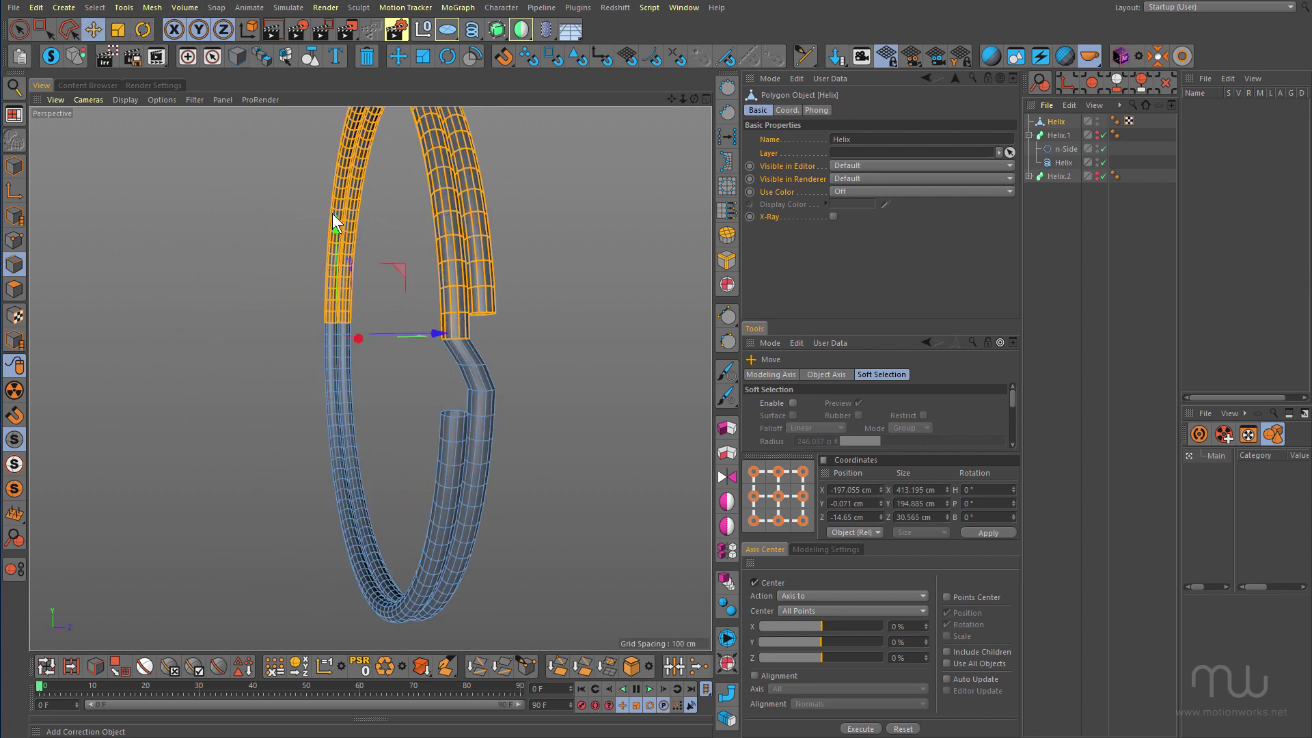
double_click(475, 367)
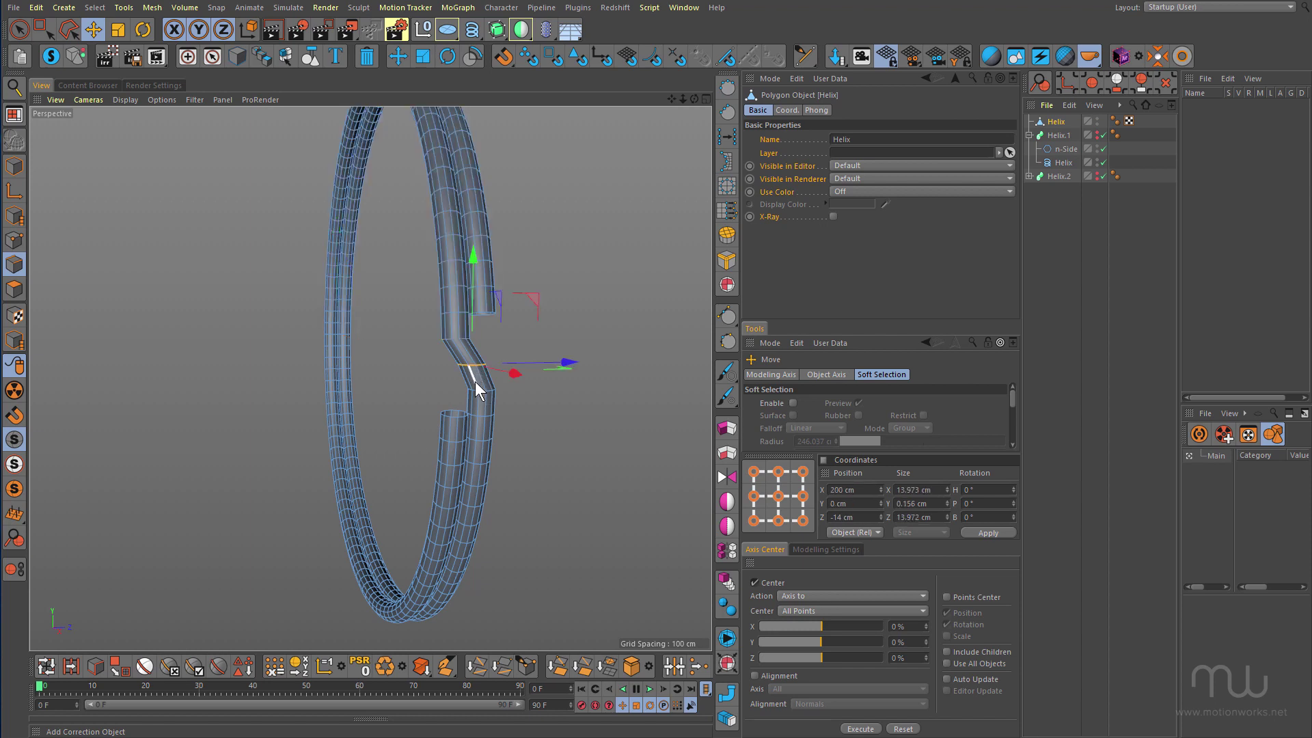
scroll(477, 376, up, 3)
alt+drag(444, 359, 619, 347)
right_click(581, 283)
click(617, 412)
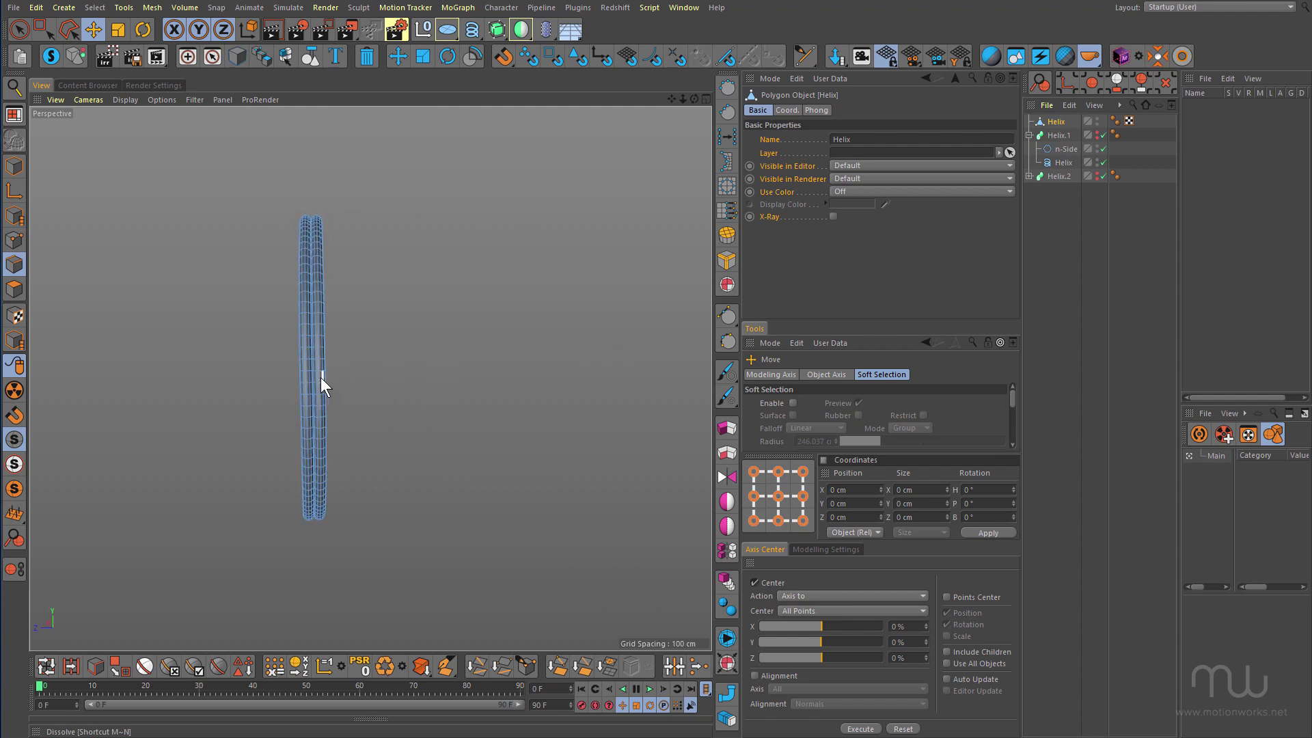
- Select the open edge loops at both the upper and lower ends of the tube
alt+drag(321, 378, 356, 282)
mouse_move(330, 408)
alt+mouse_down()
mouse_move(600, 468)
mouse_move(589, 367)
mouse_move(182, 442)
mouse_move(343, 428)
alt+mouse_up()
alt+right_drag(422, 392, 461, 367)
alt+drag(457, 366, 469, 310)
scroll(465, 313, up, 4)
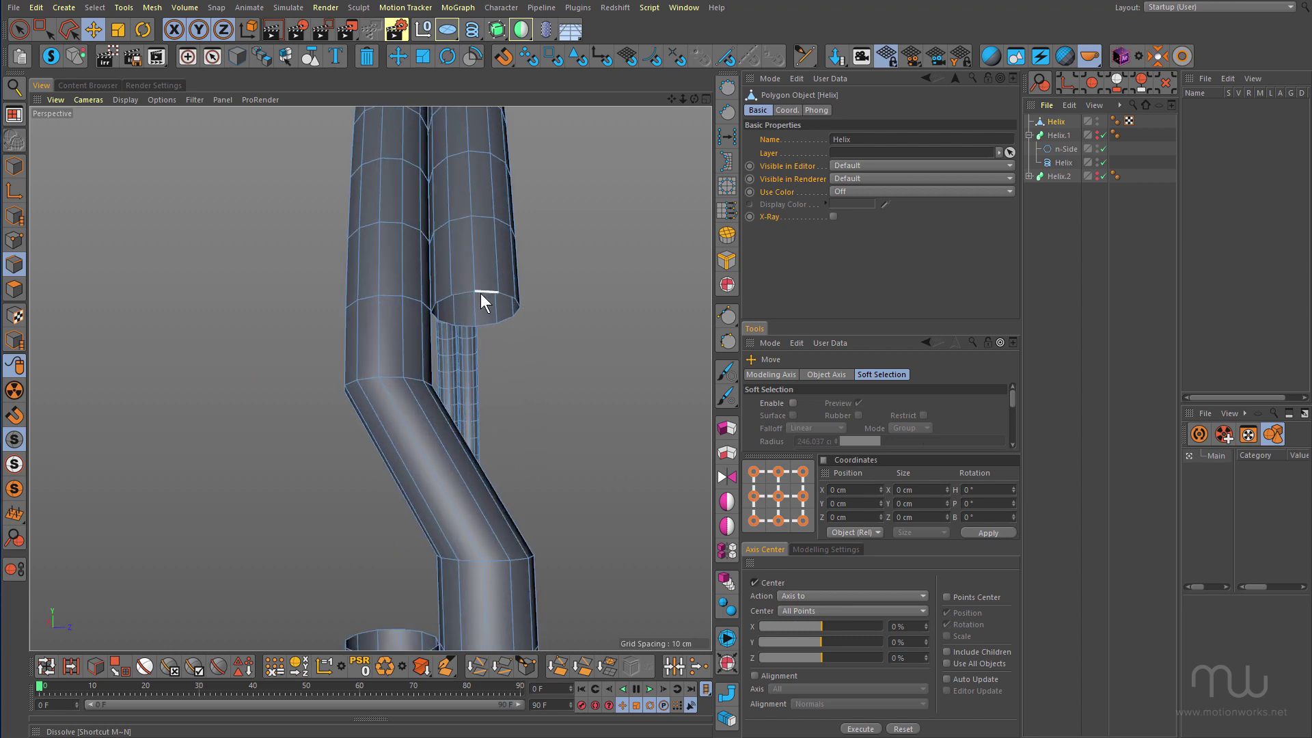
double_click(521, 313)
scroll(522, 317, down, 3)
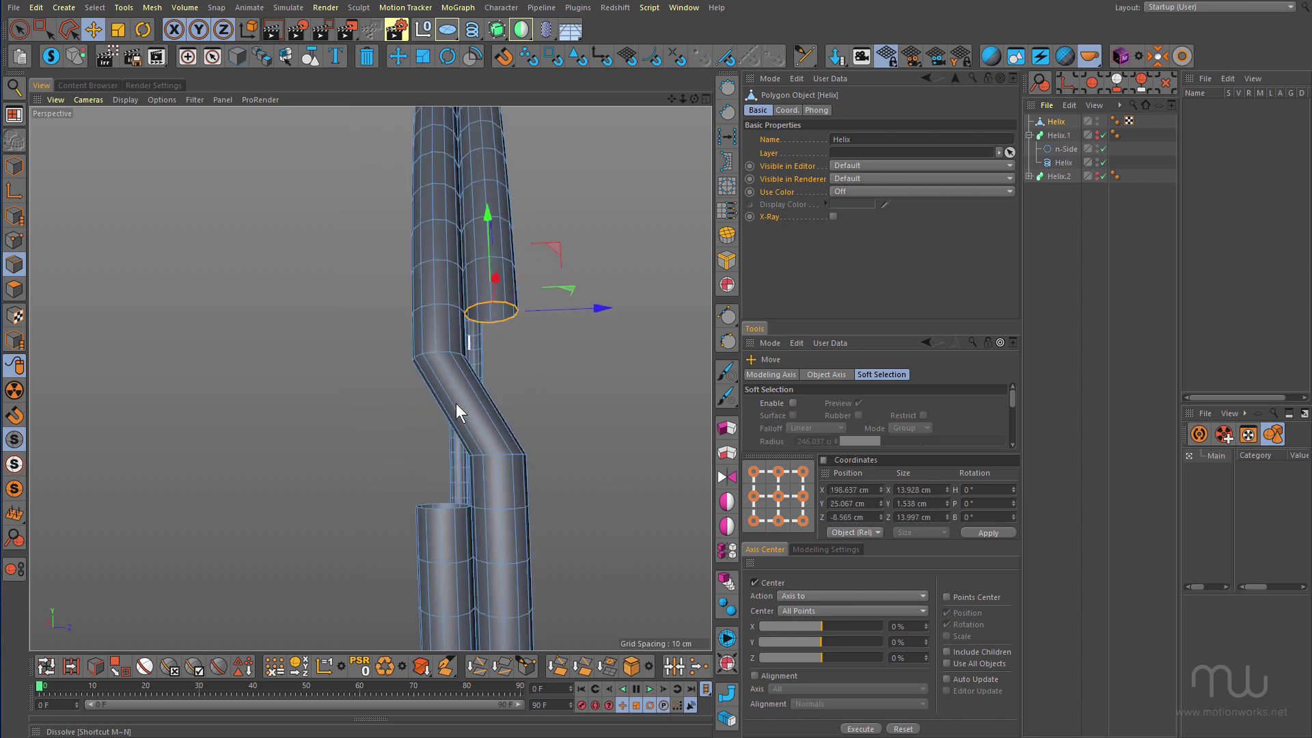
shift+double_click(445, 510)
scroll(462, 488, down, 2)
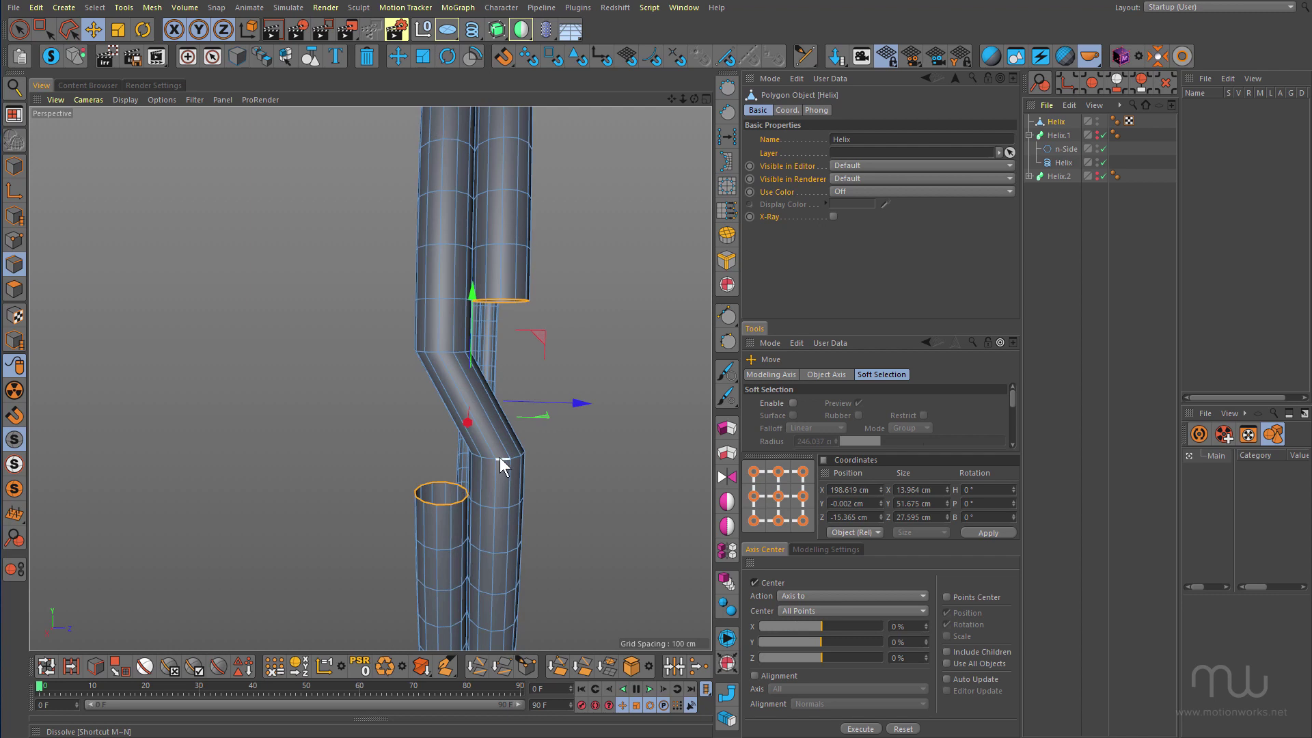
- Extrude both open end loops inward with an offset of 1.28 cm to form a rim
key(d)
scroll(584, 363, up, 3)
drag(576, 322, 605, 321)
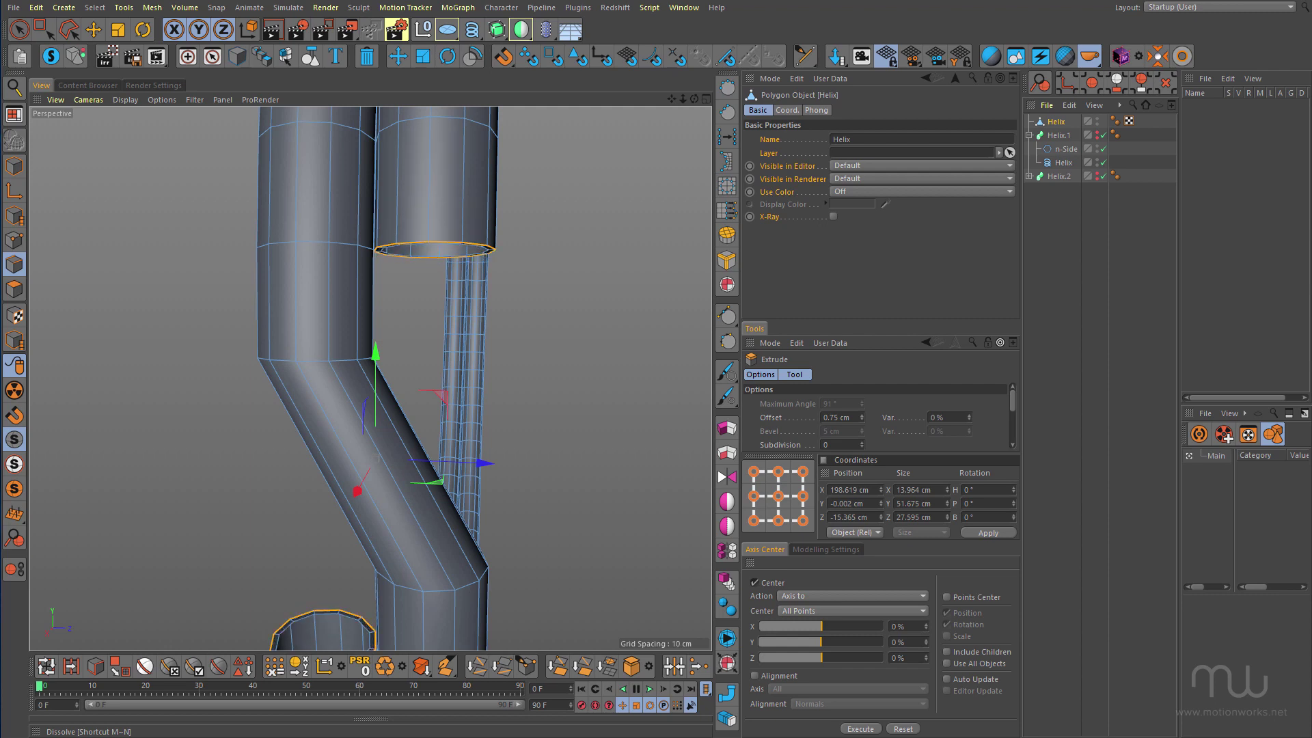
drag(481, 277, 503, 219)
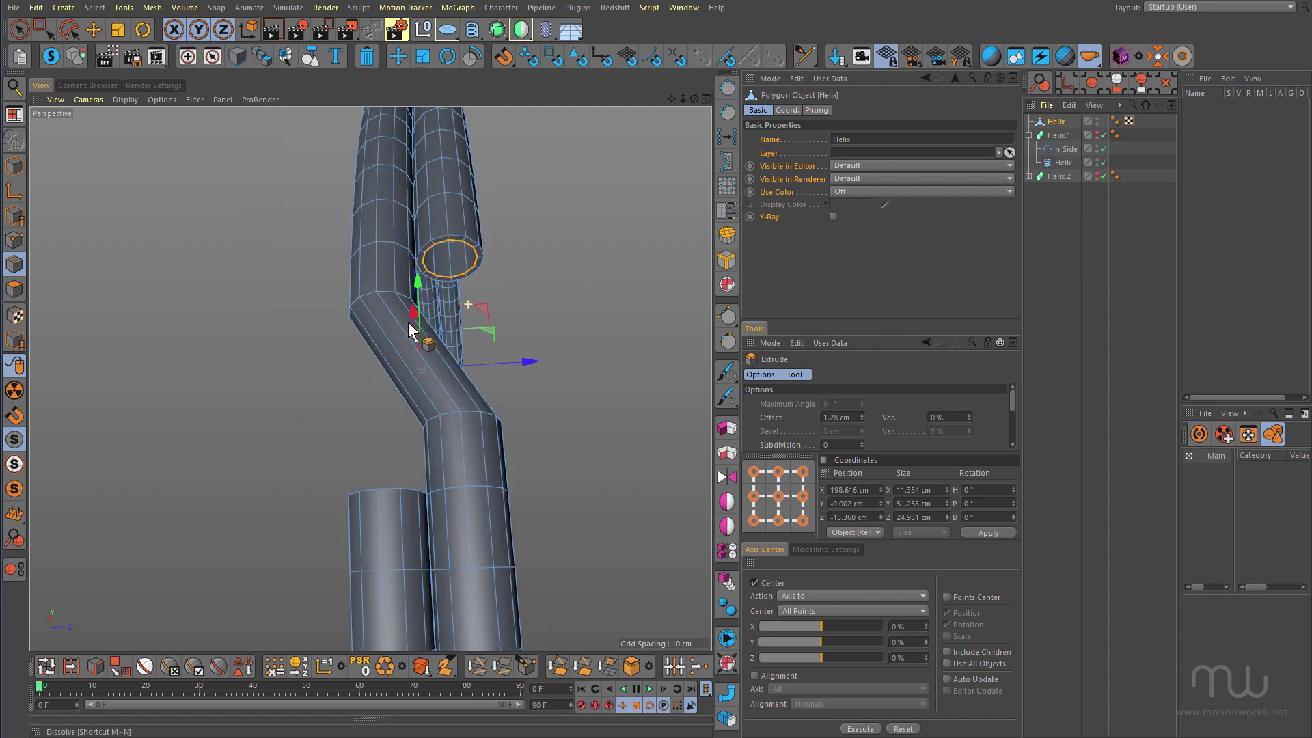
alt+right_drag(408, 321, 395, 327)
alt+drag(439, 367, 454, 469)
alt+right_drag(404, 478, 513, 403)
mouse_move(445, 435)
alt+mouse_down()
mouse_move(444, 452)
mouse_move(446, 435)
alt+mouse_up()
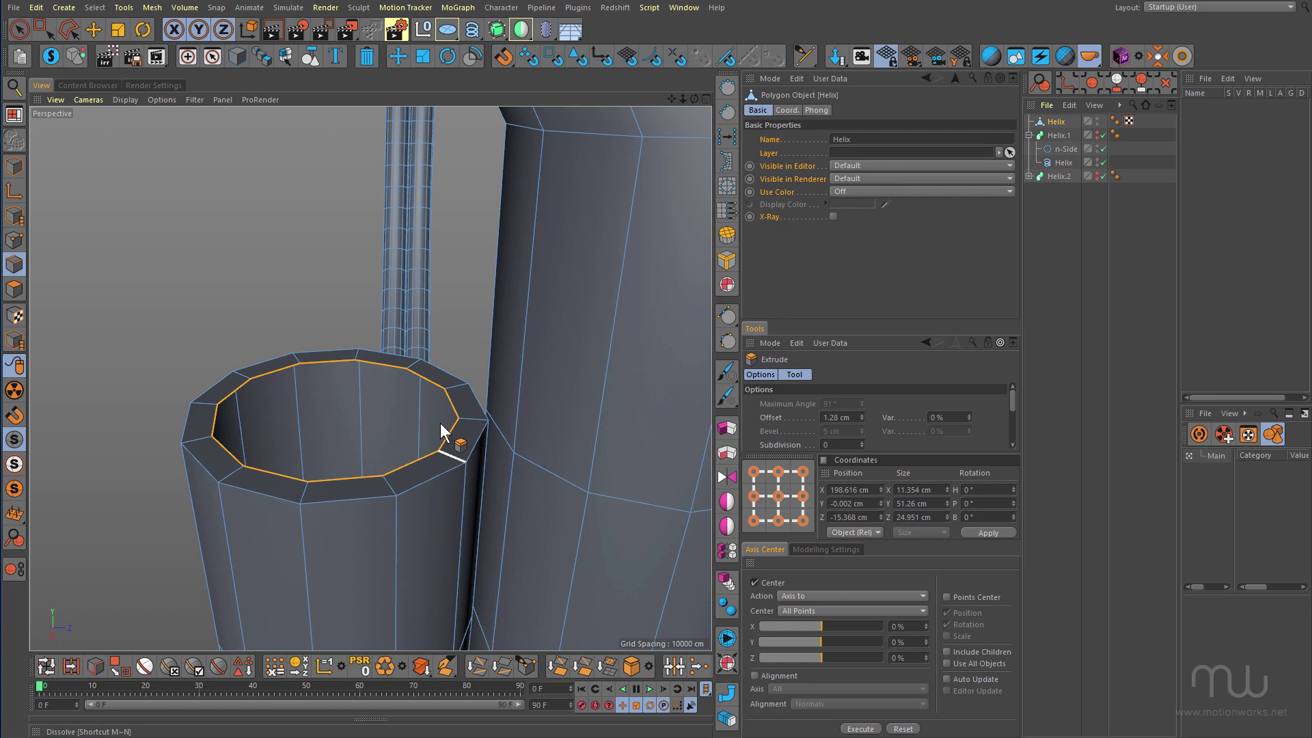
- Select the inner edge loop at the lower tube end and fill its opening with polygons
click(96, 31)
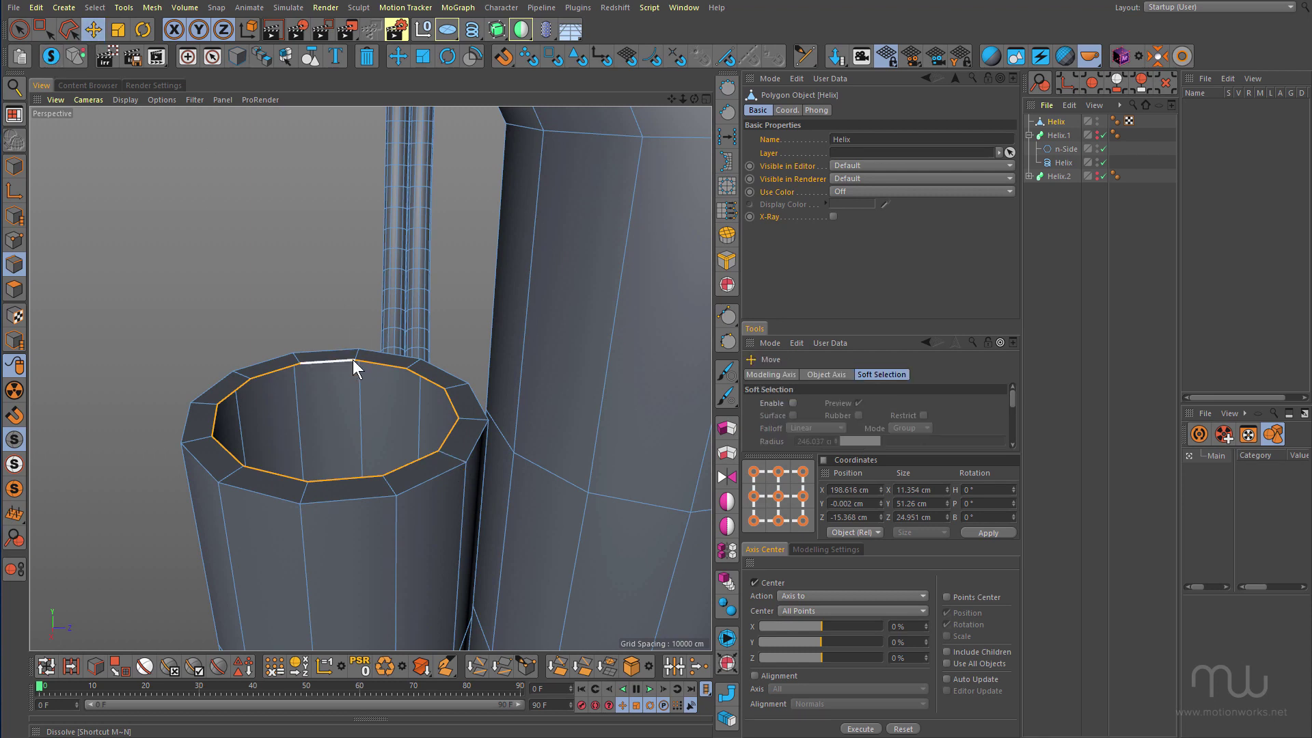
click(724, 237)
alt+right_drag(435, 383, 397, 473)
alt+drag(413, 362, 429, 259)
alt+middle_drag(400, 264, 370, 380)
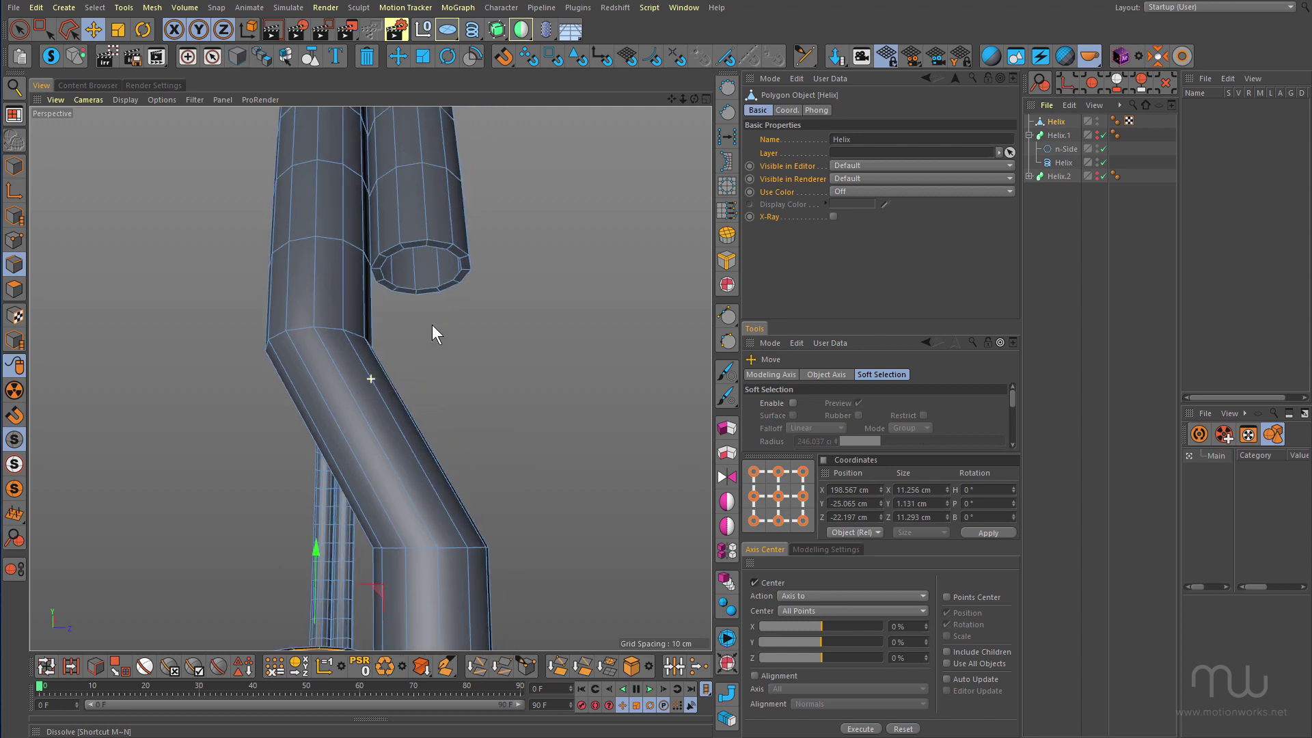
- Select the inner edge loop at the upper tube end and fill its opening with polygons
double_click(432, 248)
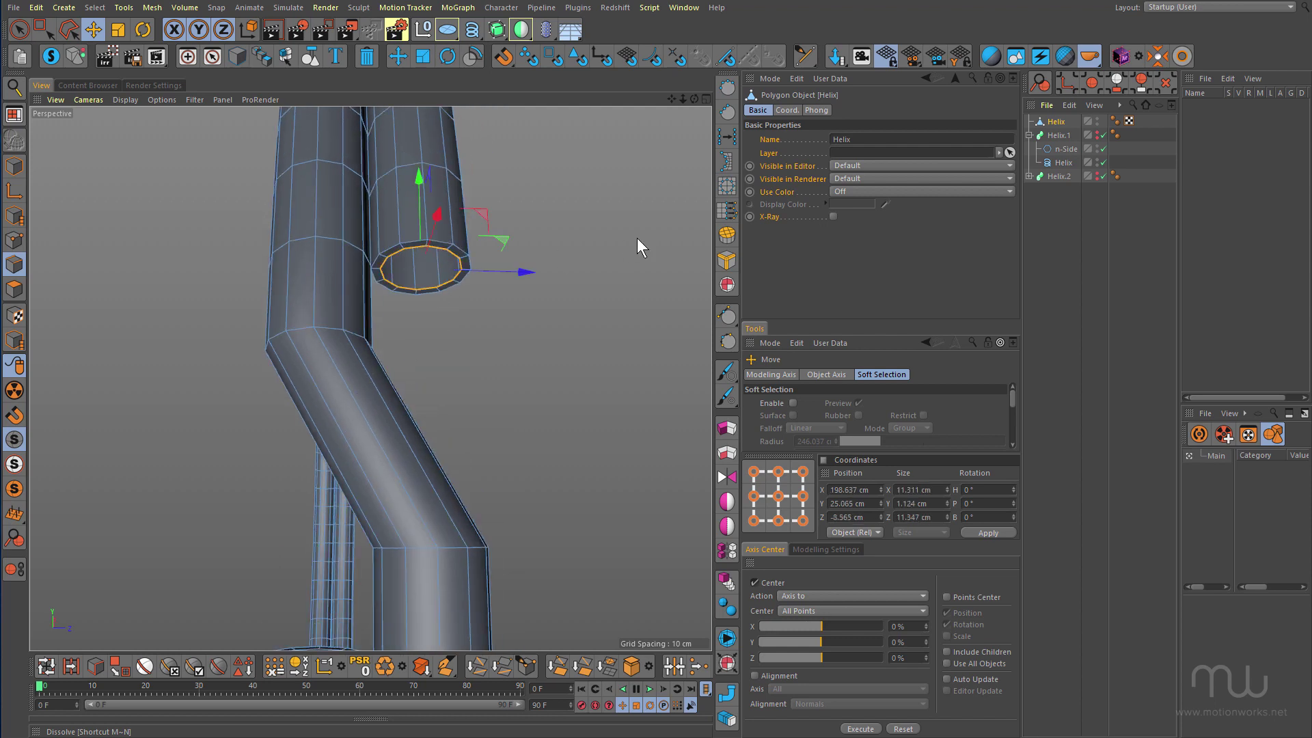
click(728, 235)
alt+drag(430, 257, 452, 420)
alt+right_drag(451, 419, 268, 440)
mouse_move(428, 453)
alt+mouse_down()
mouse_move(440, 420)
mouse_move(425, 415)
mouse_move(434, 431)
alt+mouse_up()
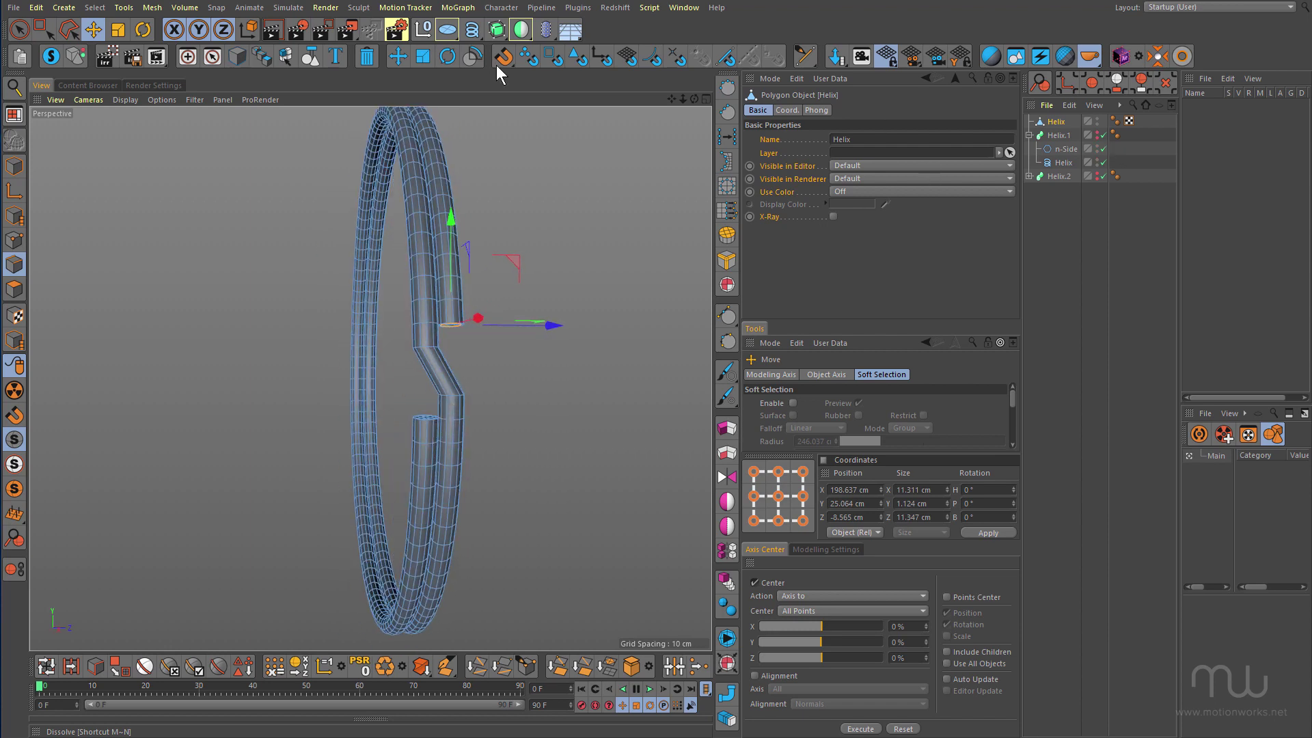
- Add a Subdivision Surface as the parent of the Helix polygon object
alt+click(504, 32)
mouse_move(449, 350)
alt+mouse_down()
mouse_move(548, 346)
mouse_move(520, 333)
mouse_move(374, 363)
mouse_move(423, 351)
alt+mouse_up()
alt+right_drag(433, 334, 522, 272)
alt+drag(523, 272, 600, 248)
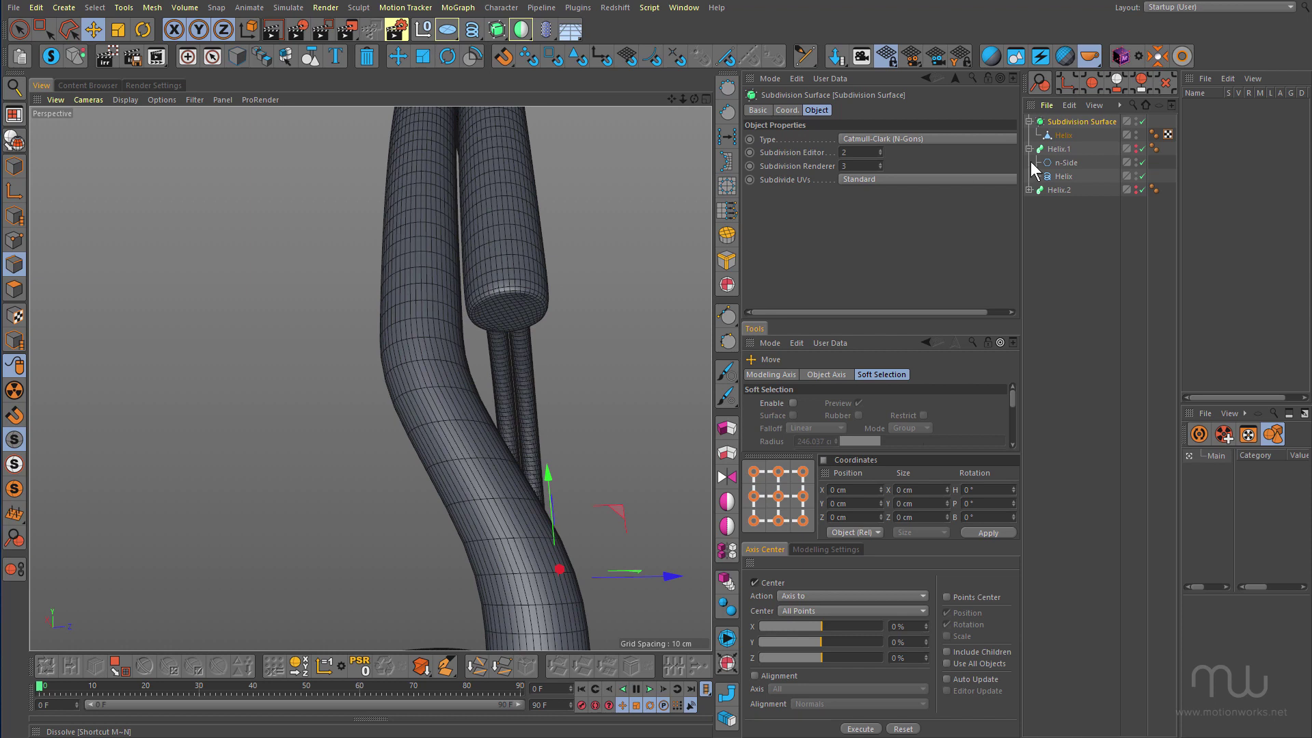
- Disable the Subdivision Surface and add a Loop/Path Cut on the Helix object close to each capped tube end
click(1142, 122)
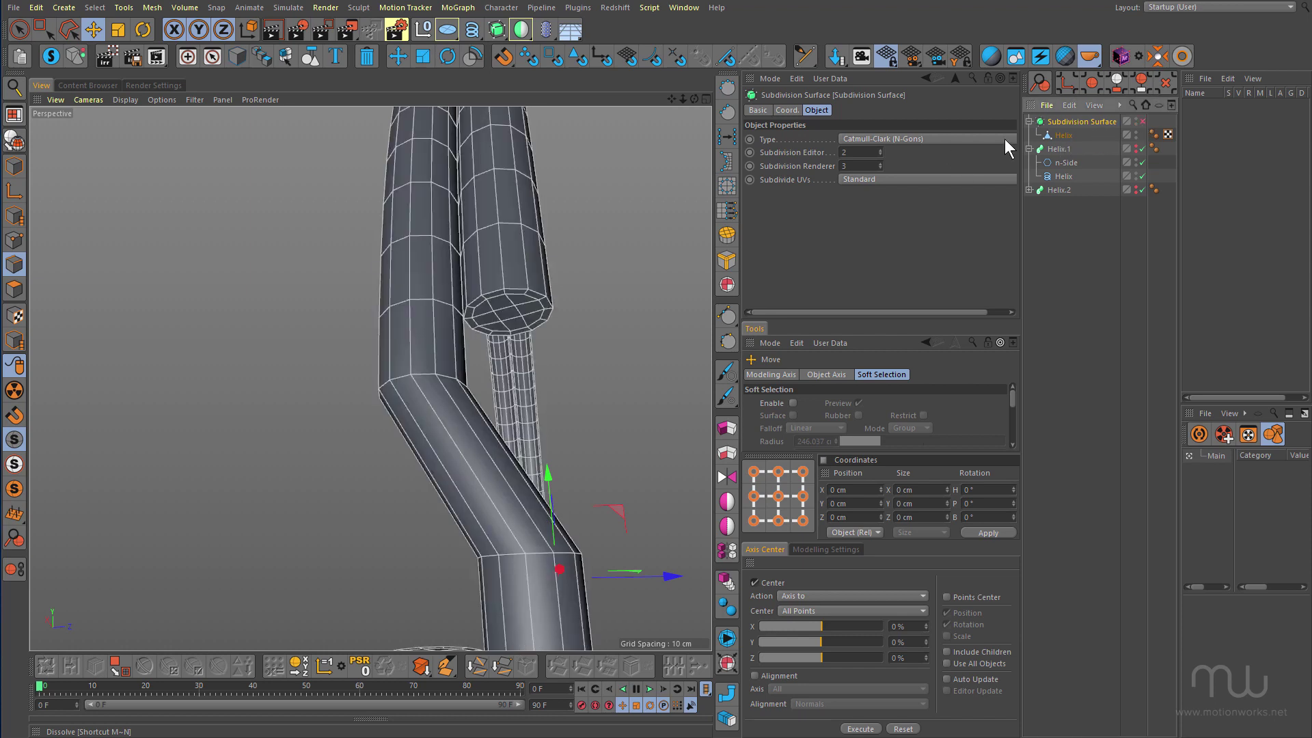
click(1063, 137)
alt+right_drag(498, 307, 540, 285)
key(k)
key(l)
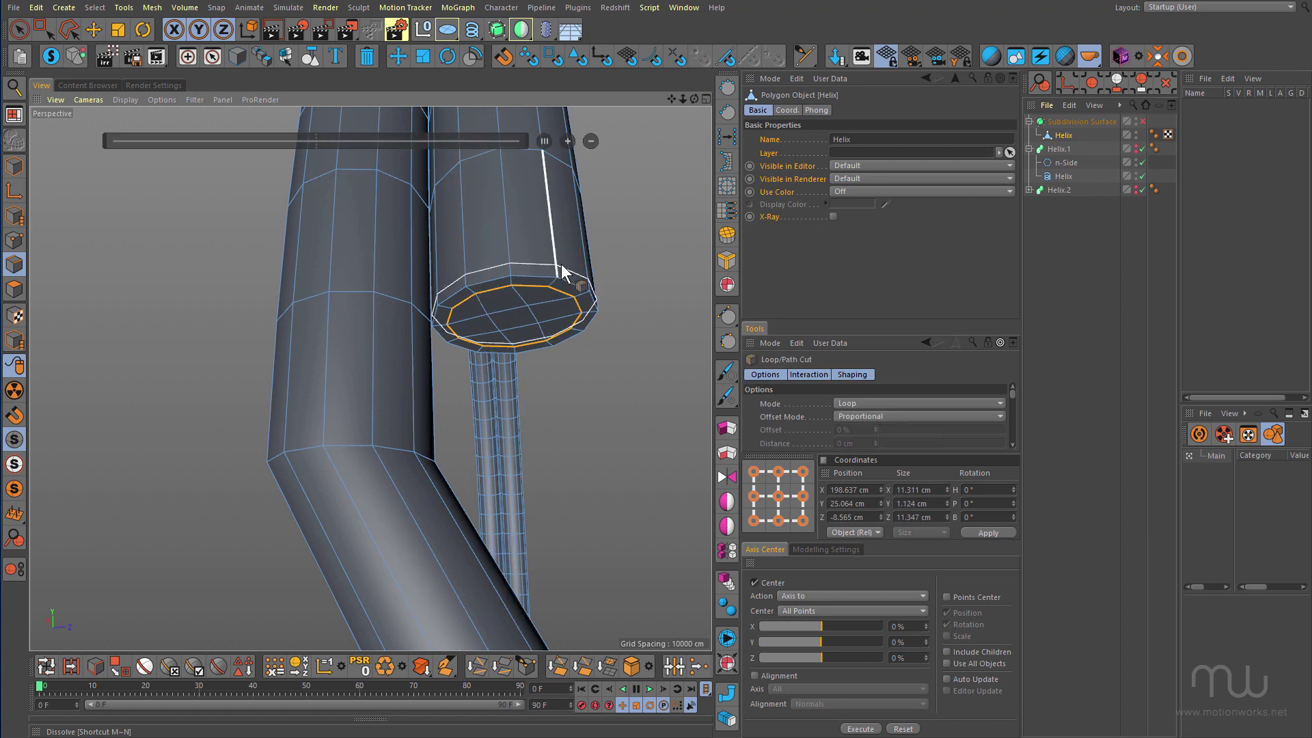
scroll(560, 277, down, 5)
scroll(572, 396, up, 5)
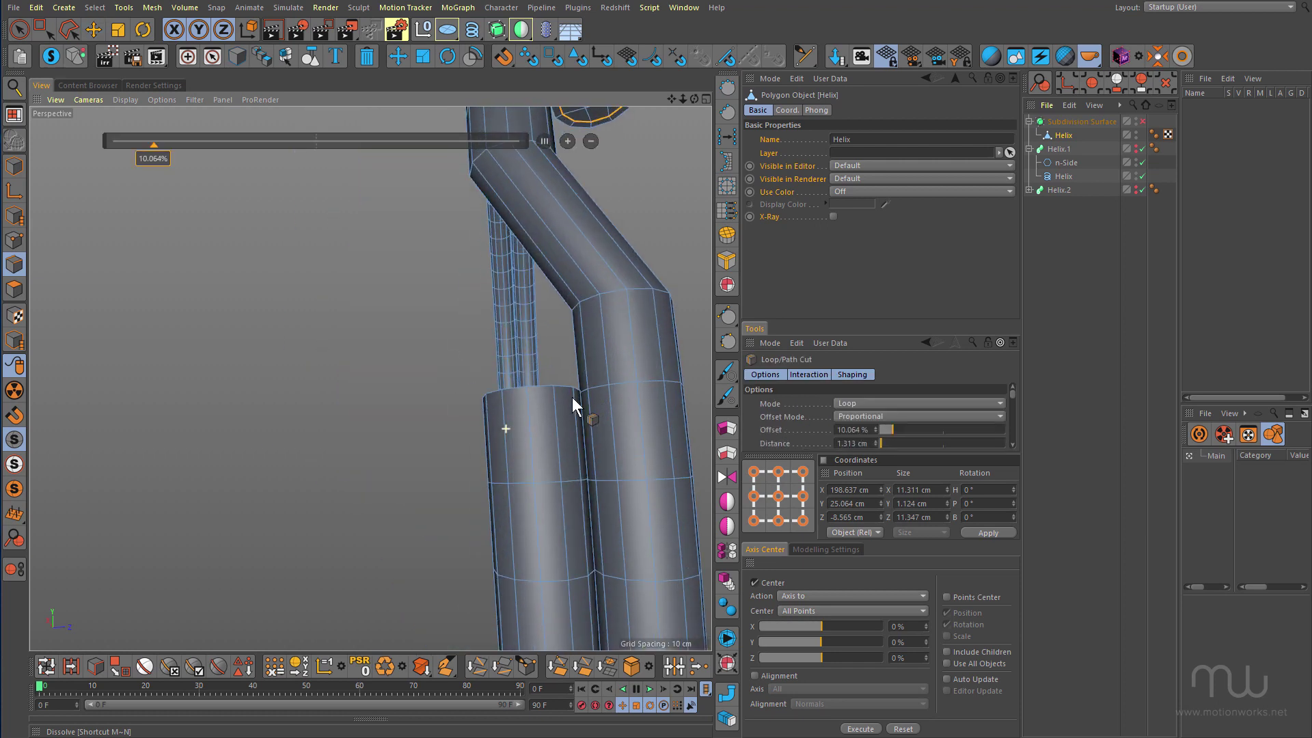
click(556, 399)
- Re-enable the Subdivision Surface, add supporting loop cuts beside both corners of the bend, and render the view
scroll(471, 417, down, 5)
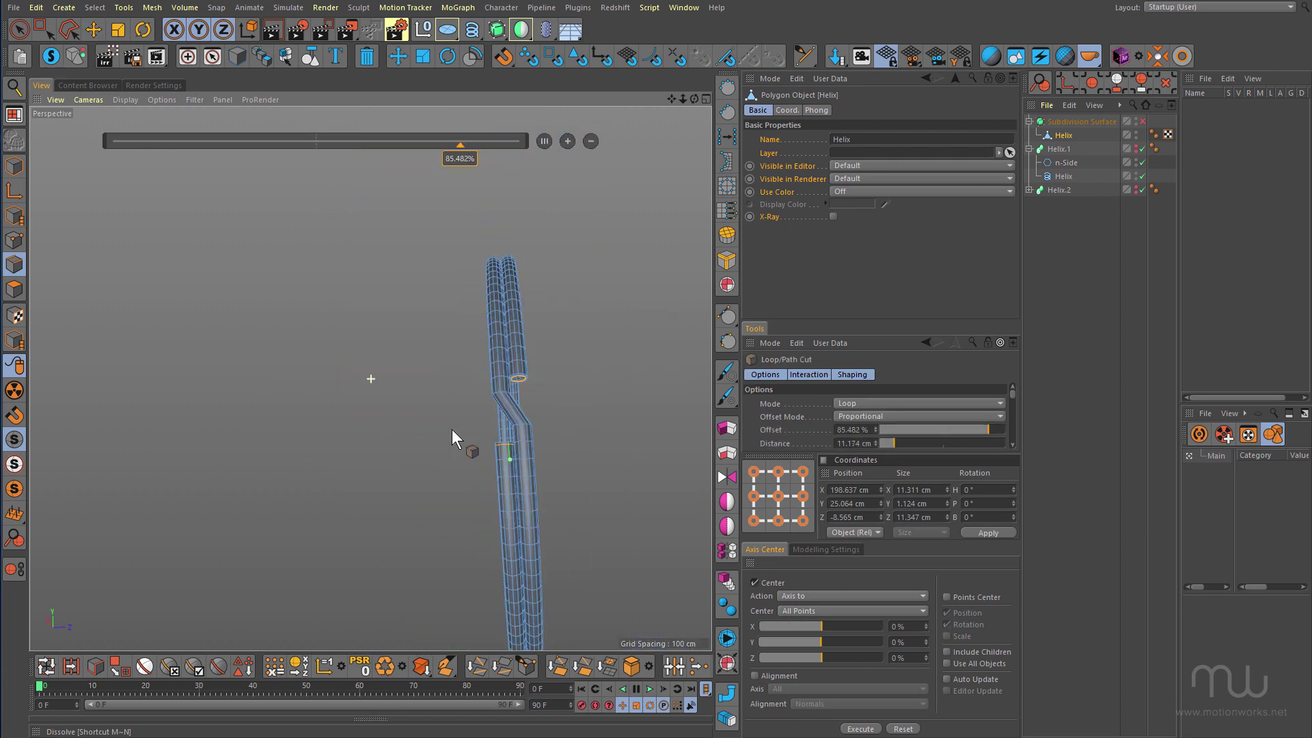
scroll(597, 372, up, 5)
alt+drag(402, 380, 421, 348)
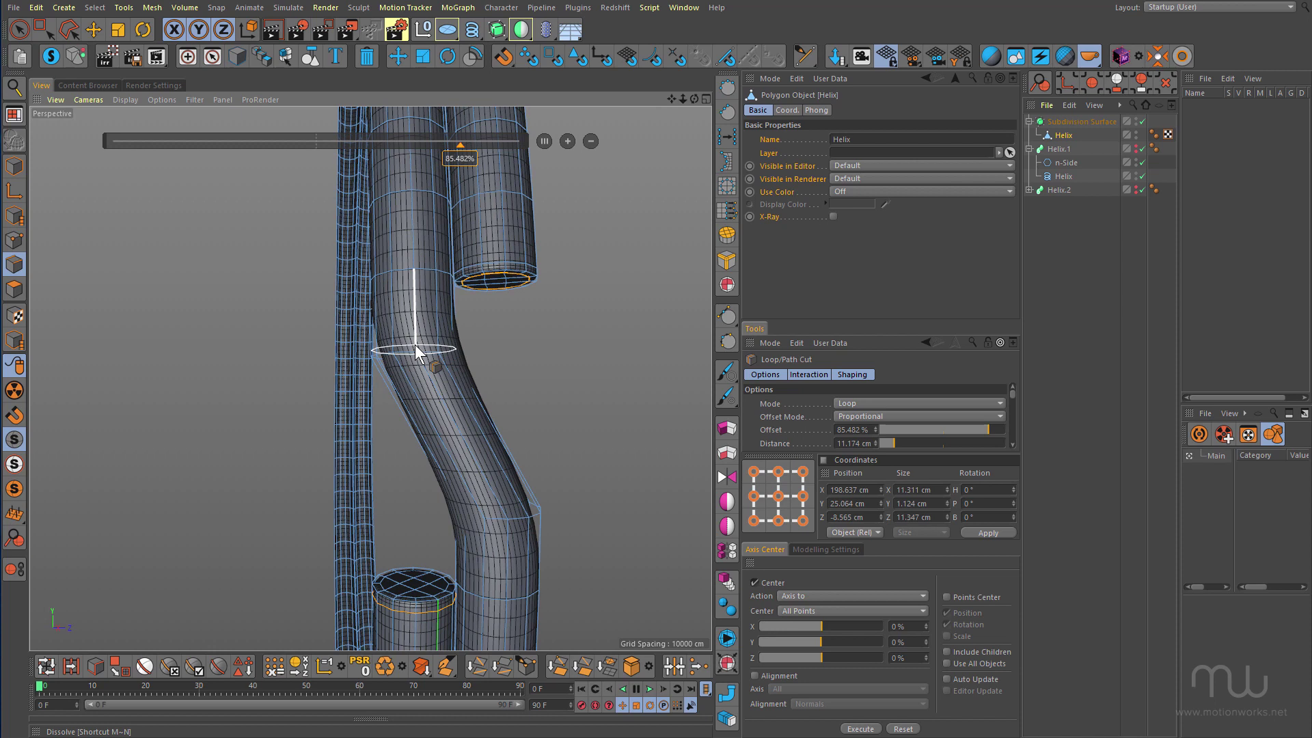
mouse_move(454, 428)
alt+mouse_down()
mouse_move(430, 395)
mouse_move(397, 443)
mouse_move(537, 432)
alt+mouse_up()
key(ctrl+r)
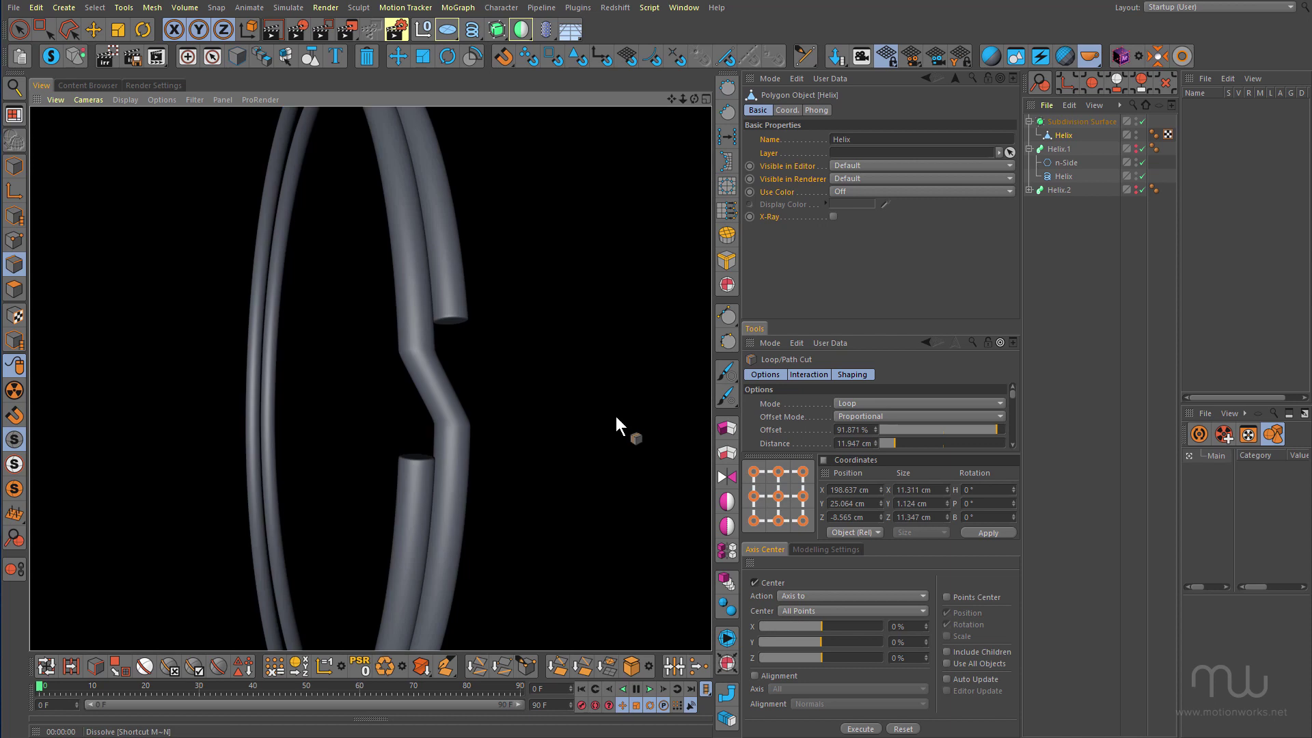
- Disable the Subdivision Surface again and select it in the object hierarchy
click(1142, 122)
click(1084, 123)
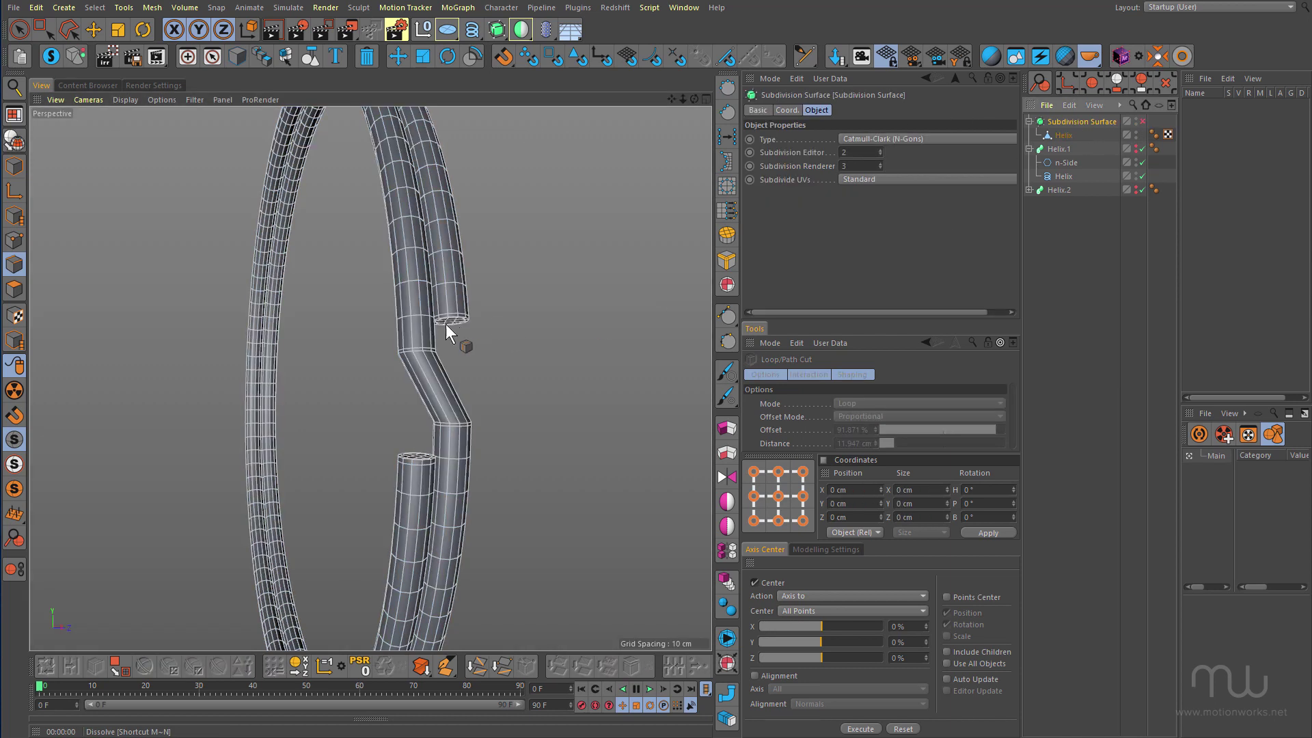
alt+drag(445, 326, 465, 343)
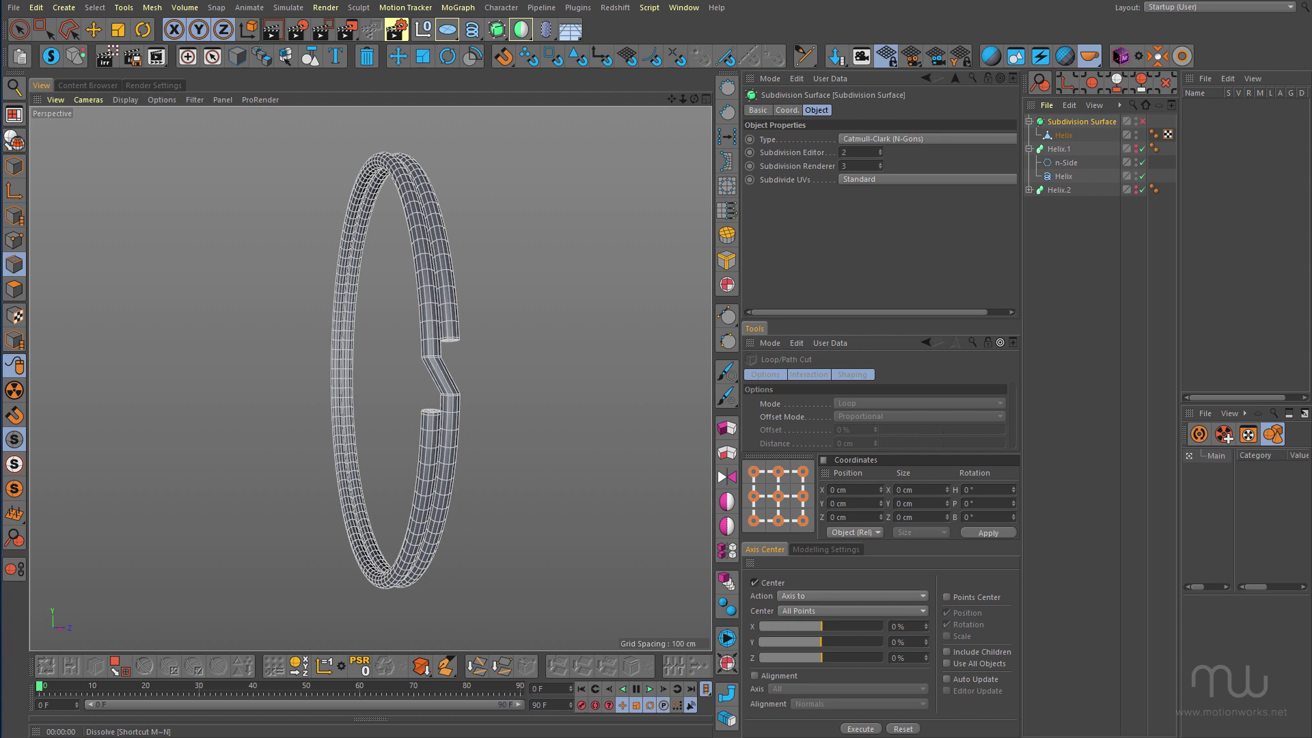
- Compare the split-ring reference photo in the browser with a viewport render of the unsmoothed Helix around its gap
drag(1311, 55, 772, 88)
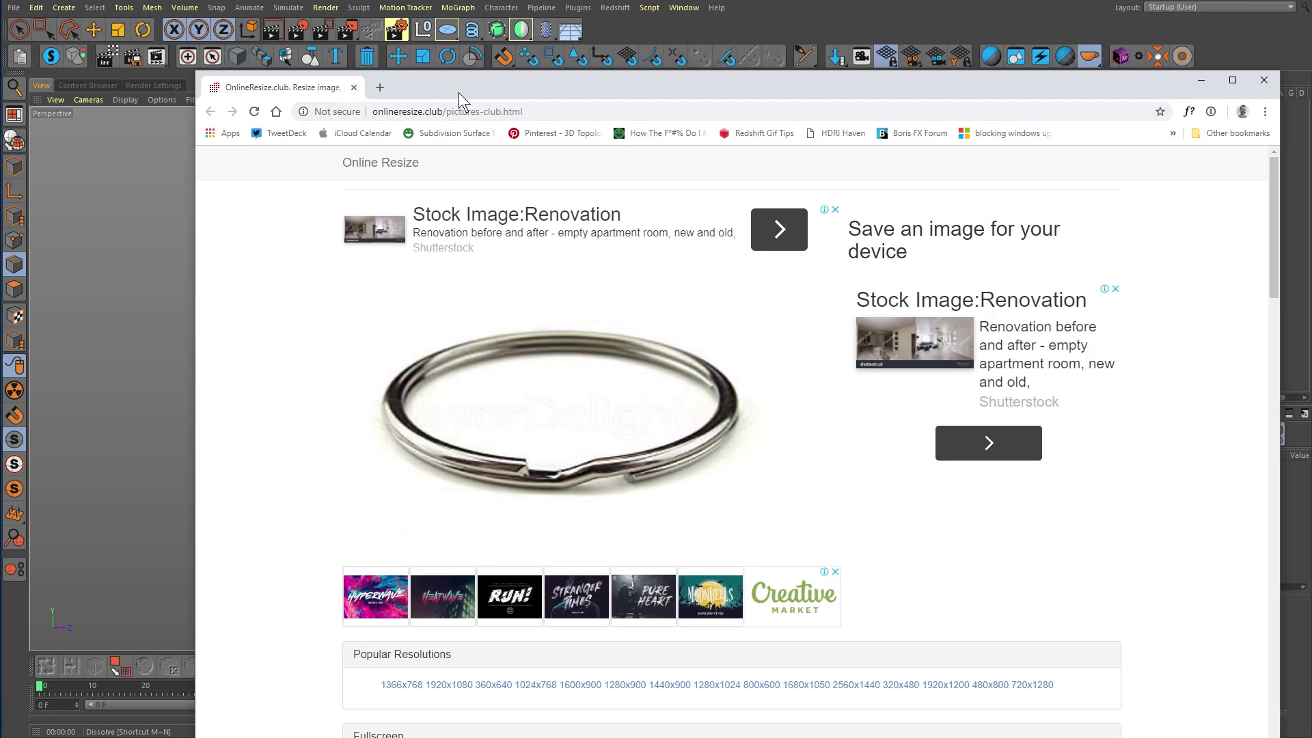
drag(461, 89, 1311, 90)
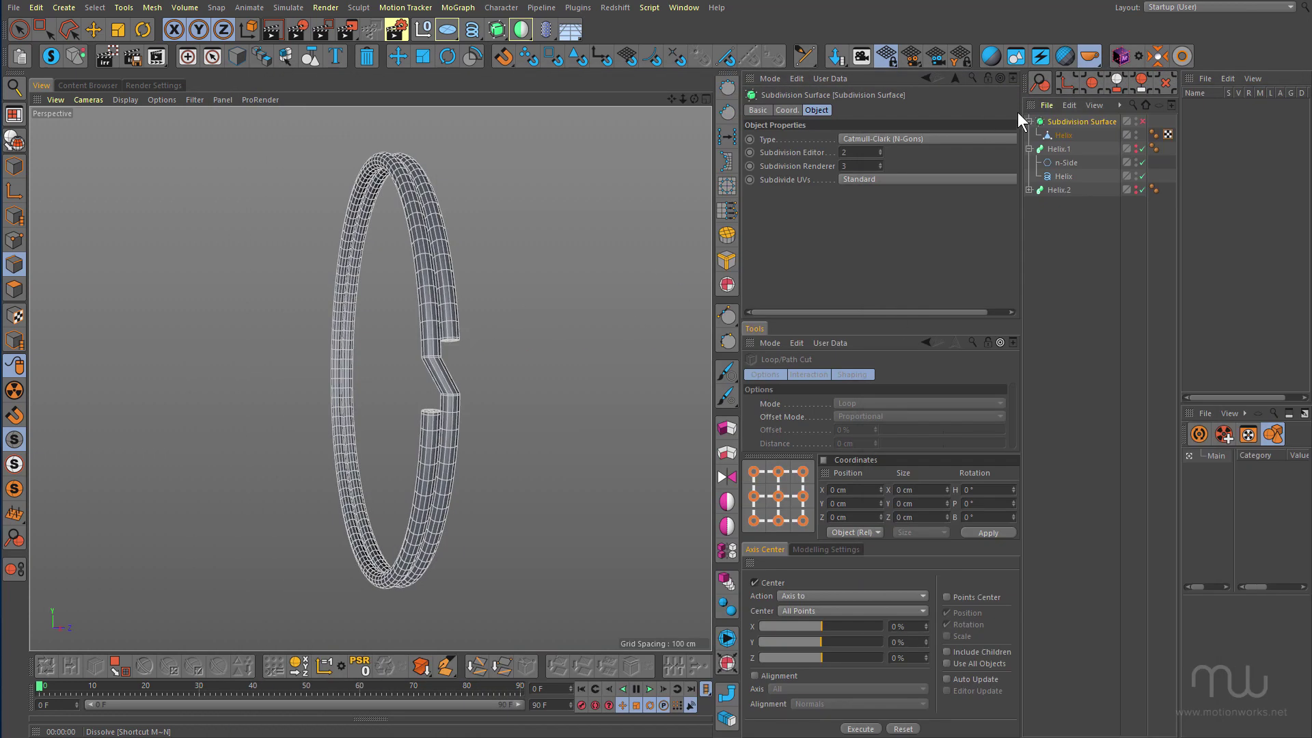
click(1060, 135)
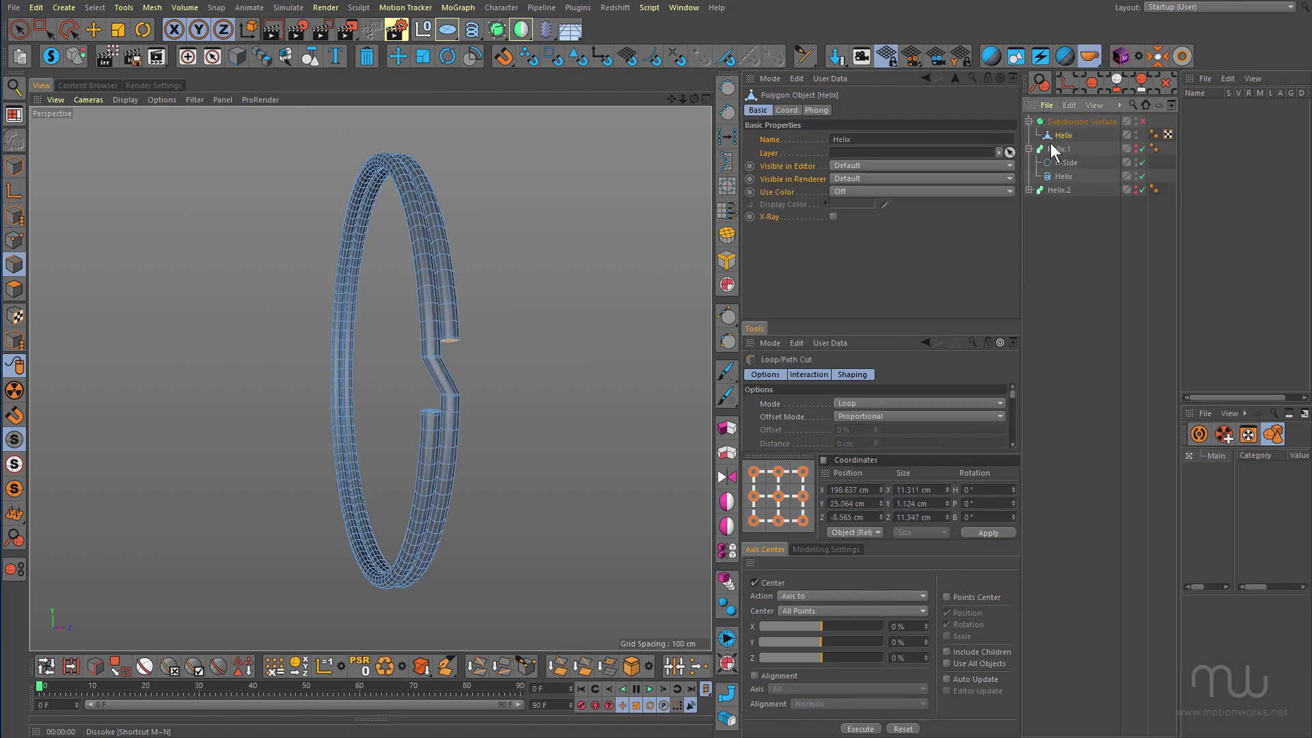
click(14, 166)
alt+drag(405, 277, 370, 273)
key(t)
drag(564, 371, 465, 367)
alt+right_drag(465, 366, 522, 353)
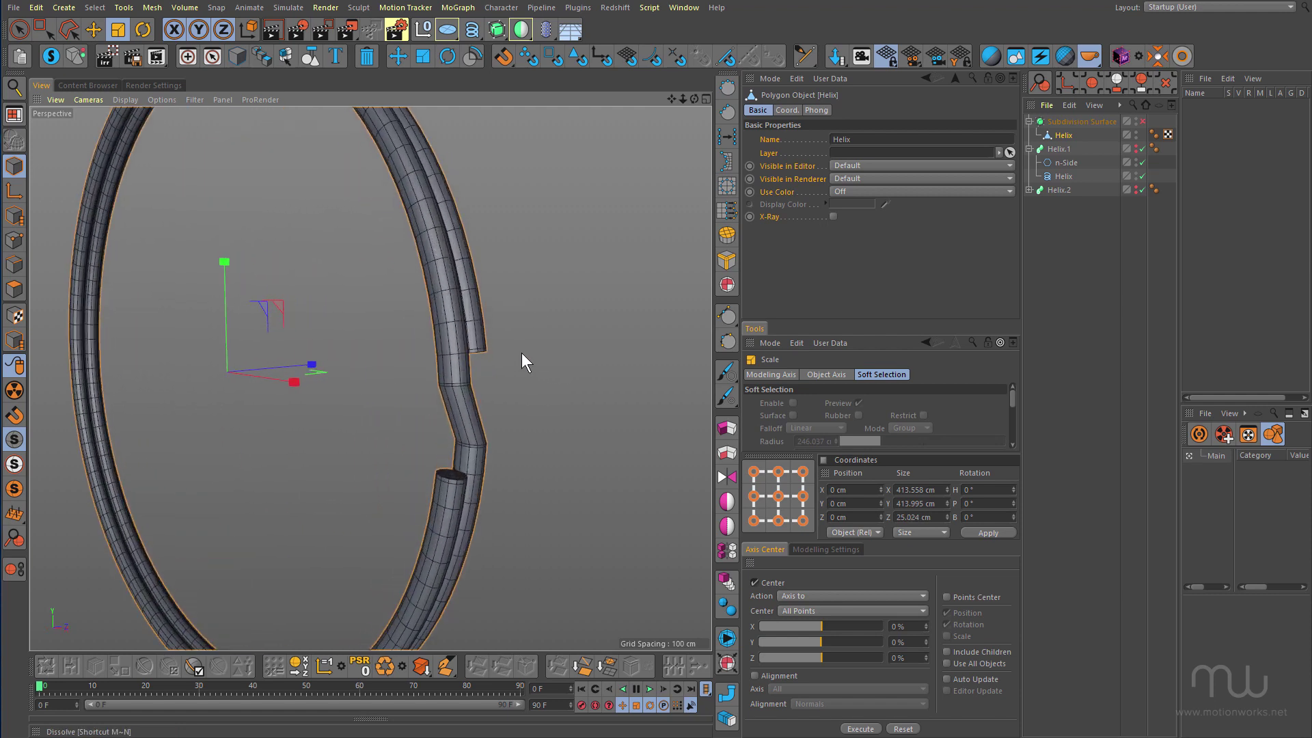
key(ctrl+r)
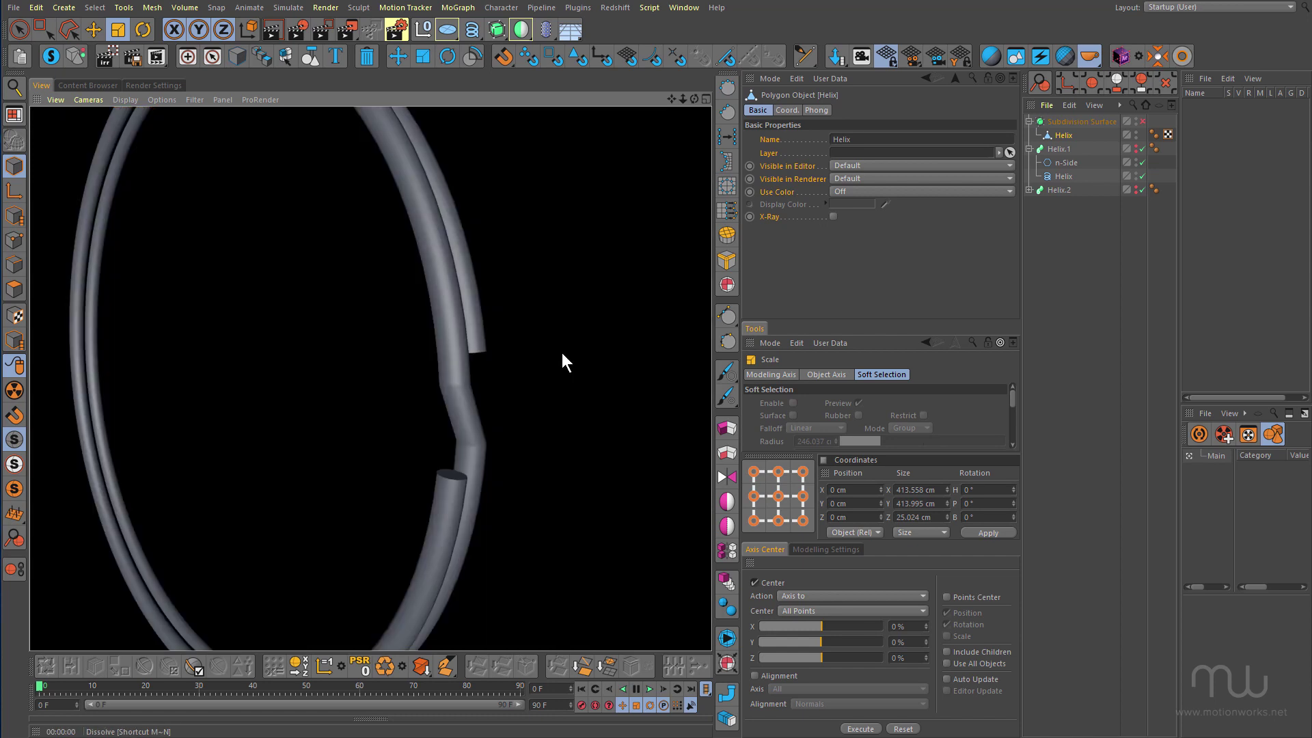
scroll(454, 325, down, 2)
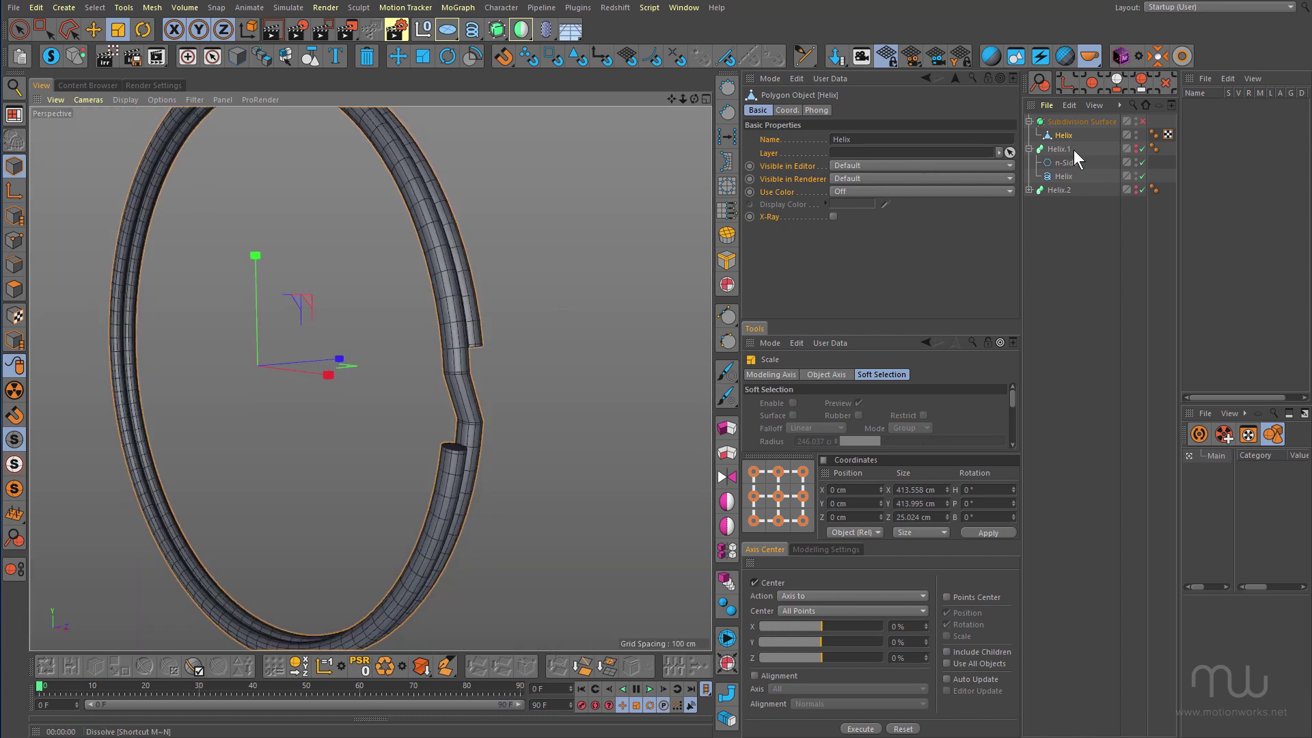
- Re-enable the Subdivision Surface and set both its editor and renderer subdivision levels to 1
click(1142, 121)
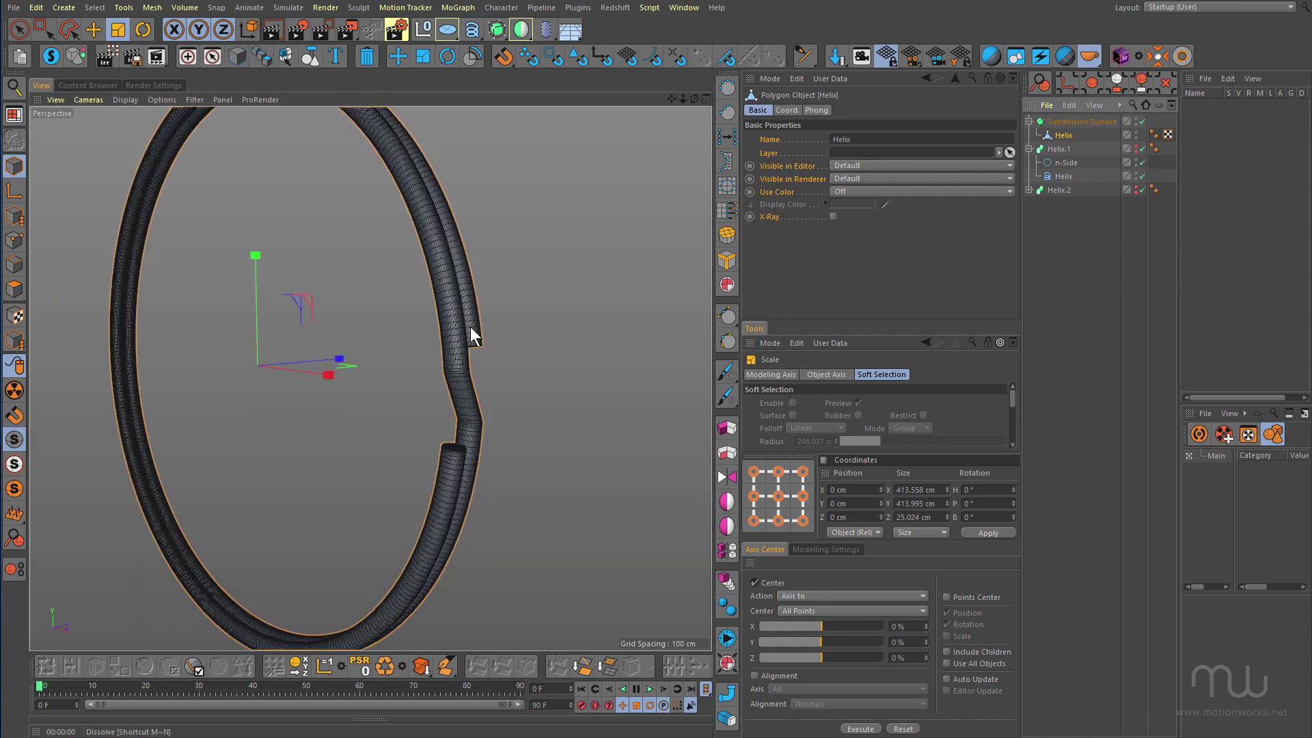
alt+drag(461, 327, 311, 301)
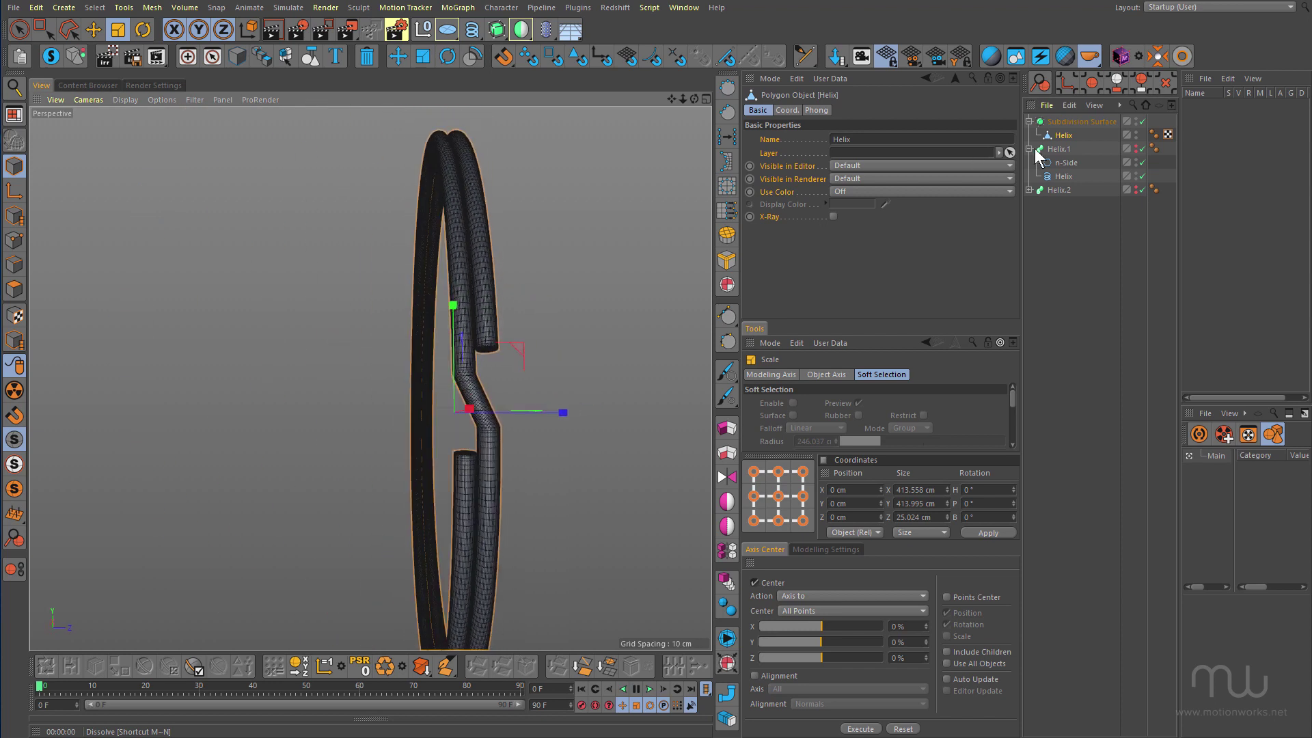
click(1092, 123)
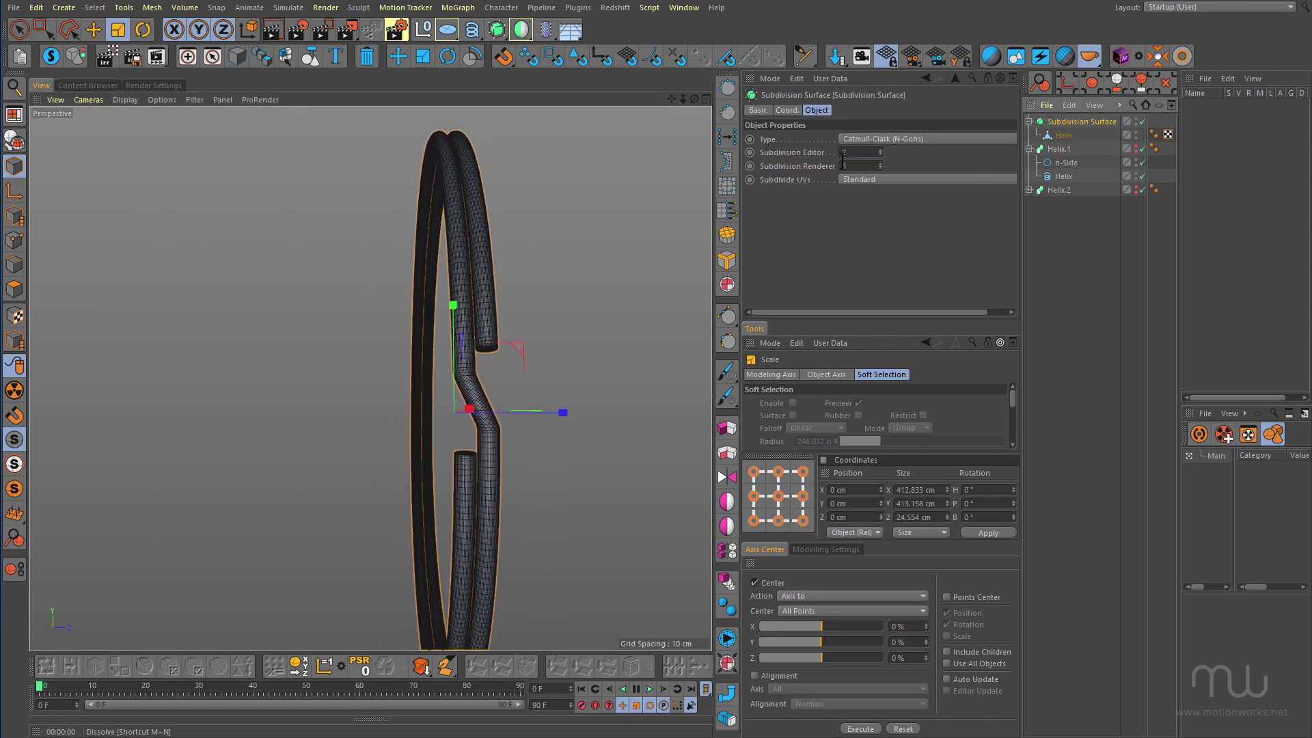
click(1065, 56)
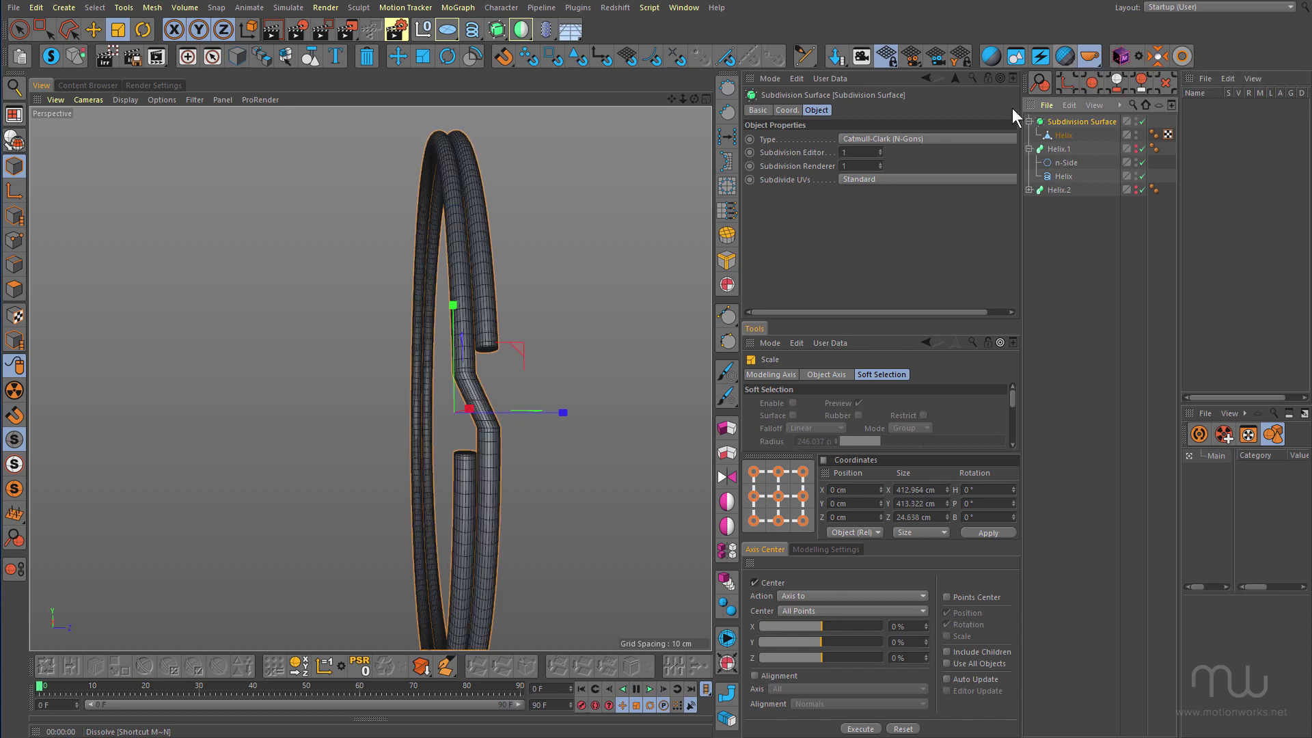
- Select the Helix polygon object, disable the Subdivision Surface and switch to edge mode with the Move tool
alt+drag(463, 299, 493, 313)
alt+right_drag(453, 376, 560, 338)
mouse_move(495, 409)
alt+mouse_down()
mouse_move(411, 420)
mouse_move(470, 404)
alt+mouse_up()
alt+middle_drag(490, 428, 466, 343)
alt+drag(469, 345, 432, 326)
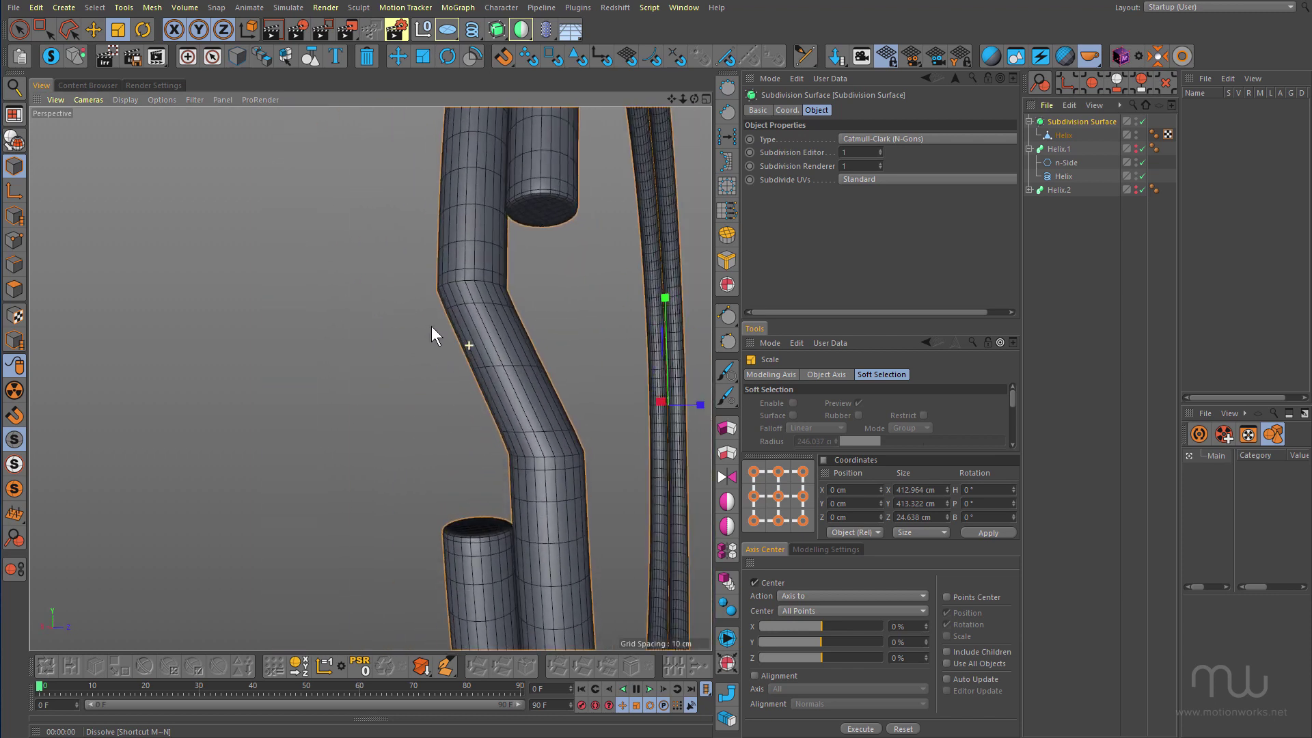
click(1063, 136)
key(q)
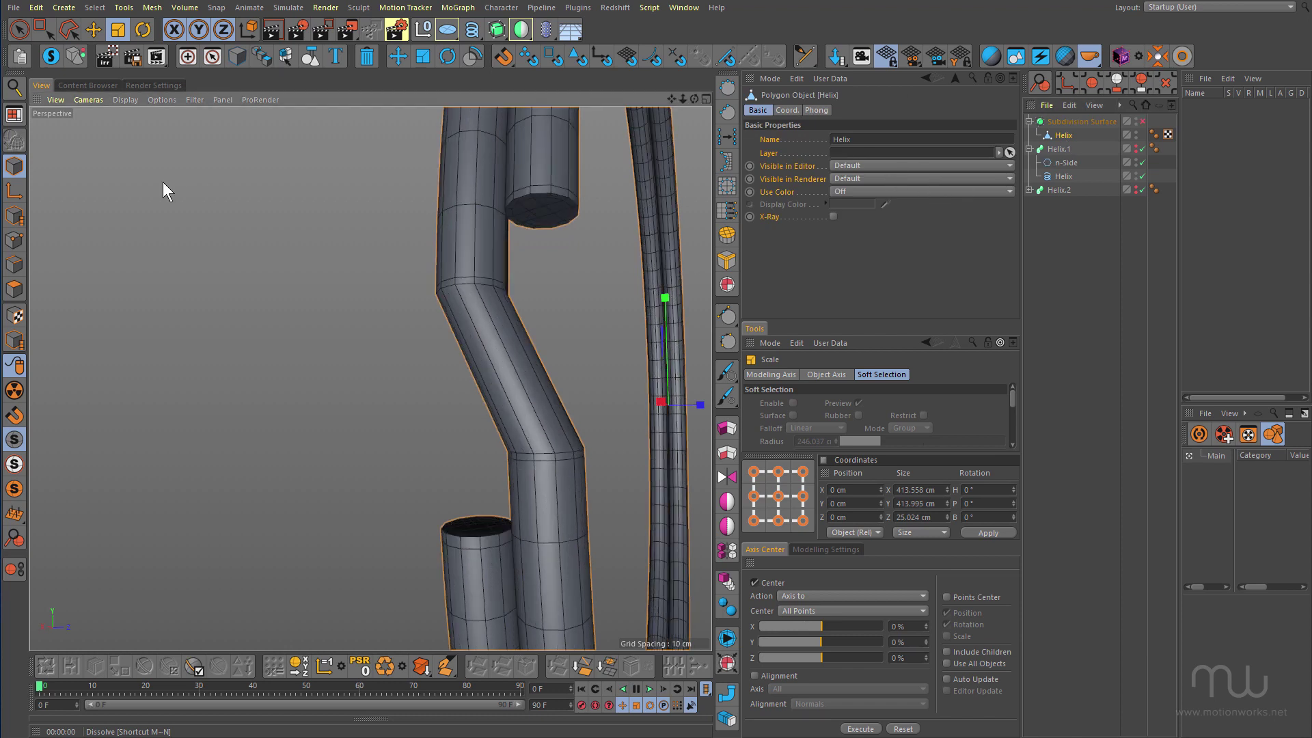
key(Return)
key(e)
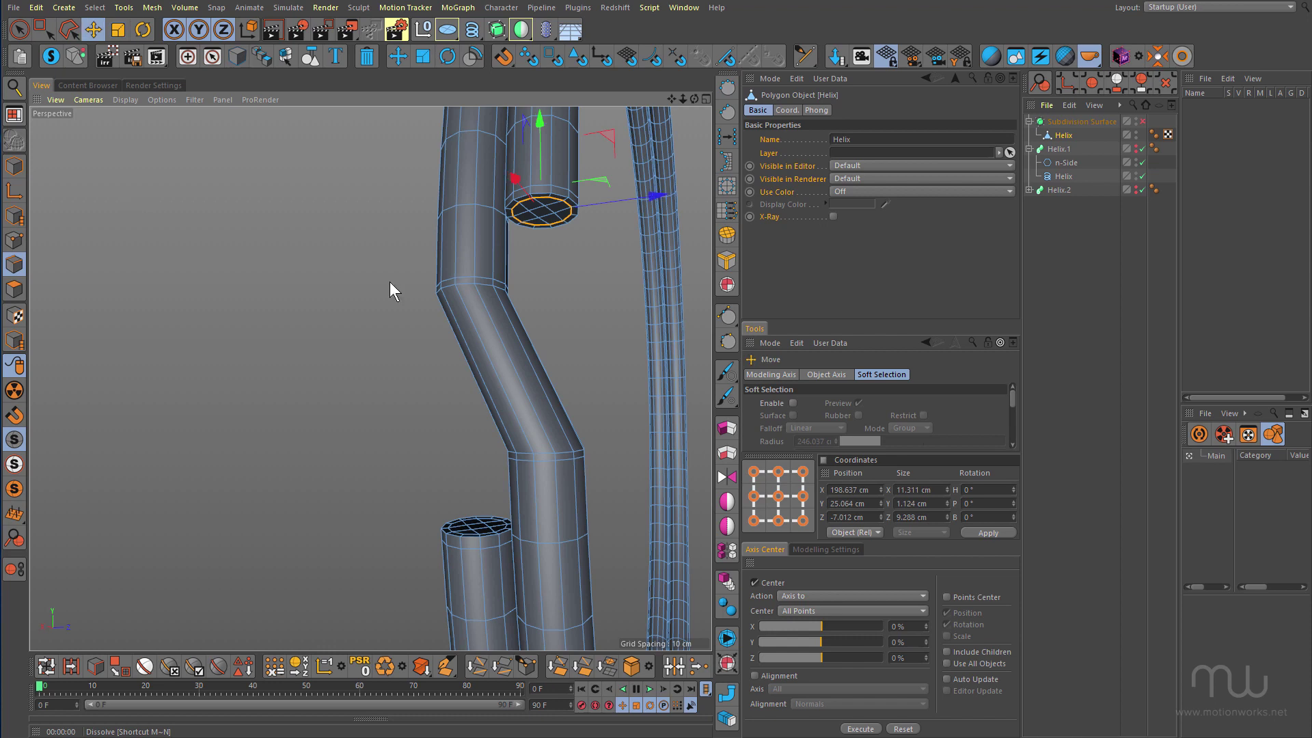
- Edge Slide the loop above the bend's upper corner by about -23.7 %, and slide the loop below the lower corner away from it
double_click(469, 275)
alt+drag(496, 321, 529, 375)
key(m)
key(o)
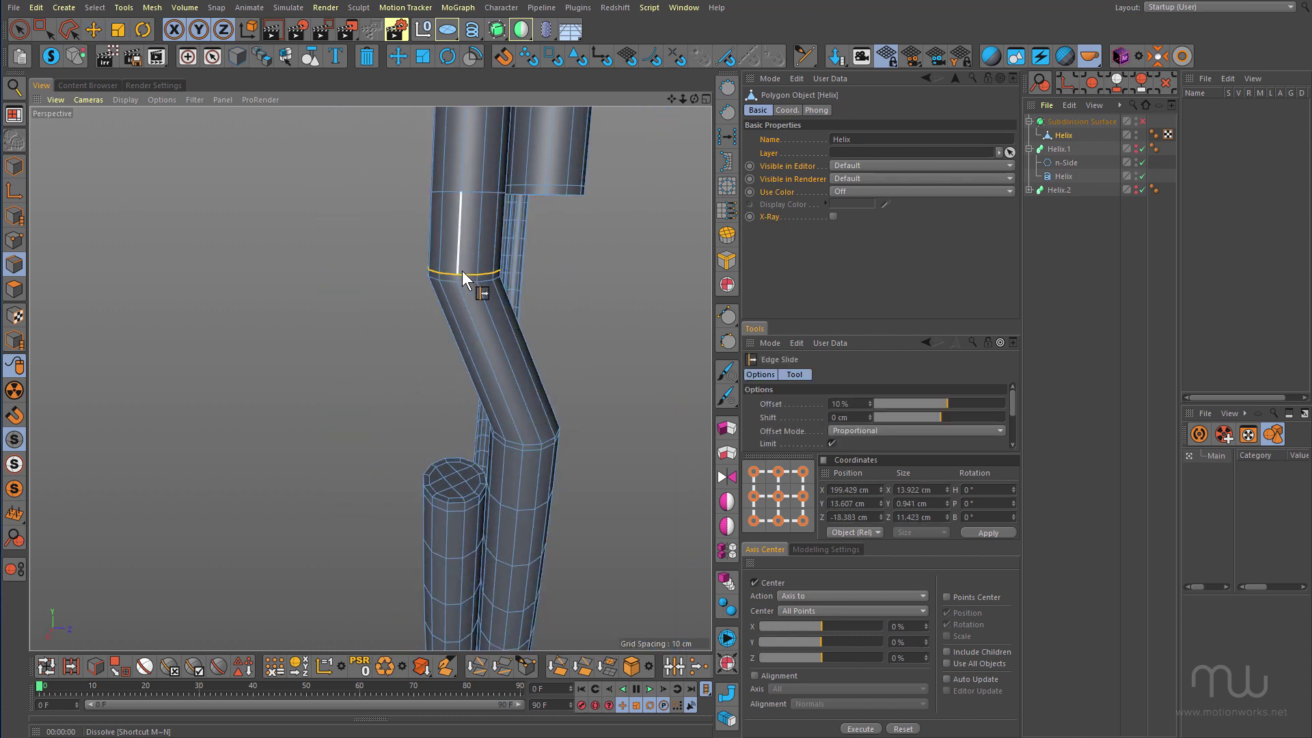
drag(462, 272, 465, 269)
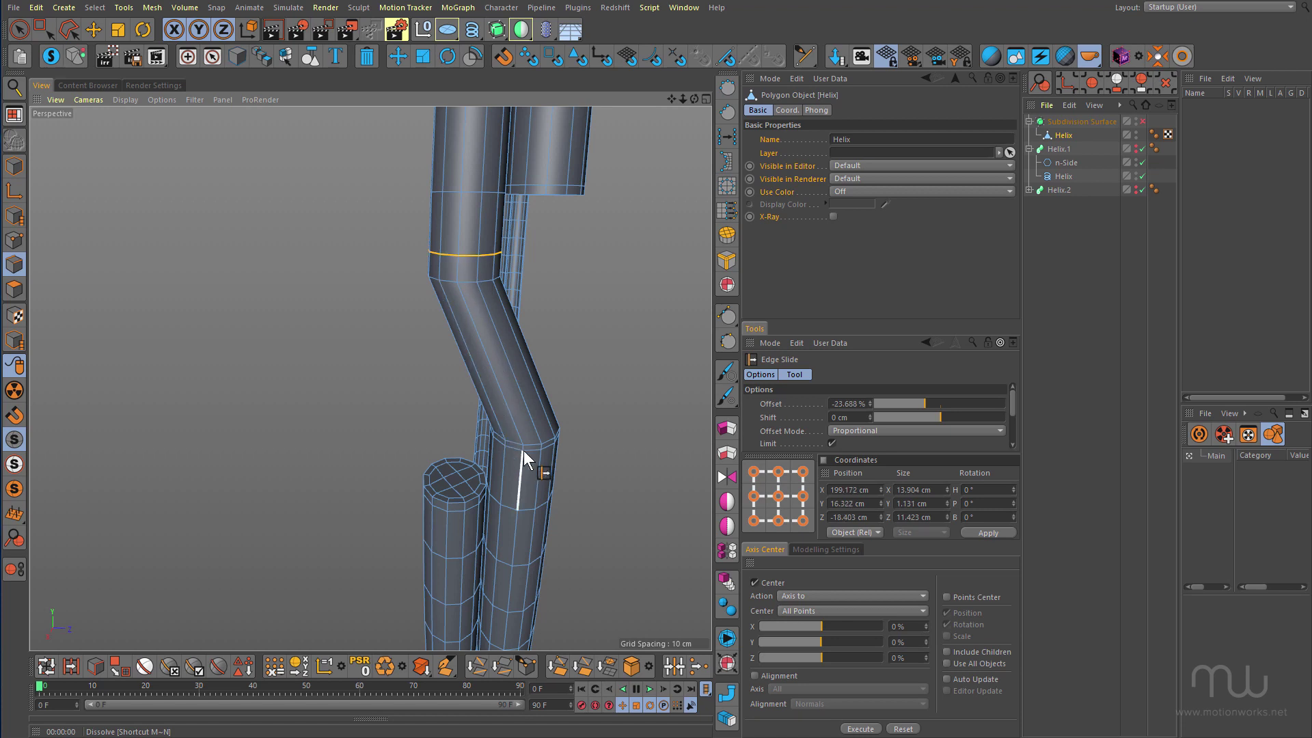
drag(528, 448, 529, 456)
- Re-enable the Subdivision Surface, ring-select the lengthwise edges between the bend's corners and apply Connect Points/Edges to them
alt+drag(501, 401, 539, 396)
key(q)
right_click(541, 341)
click(578, 375)
click(495, 343)
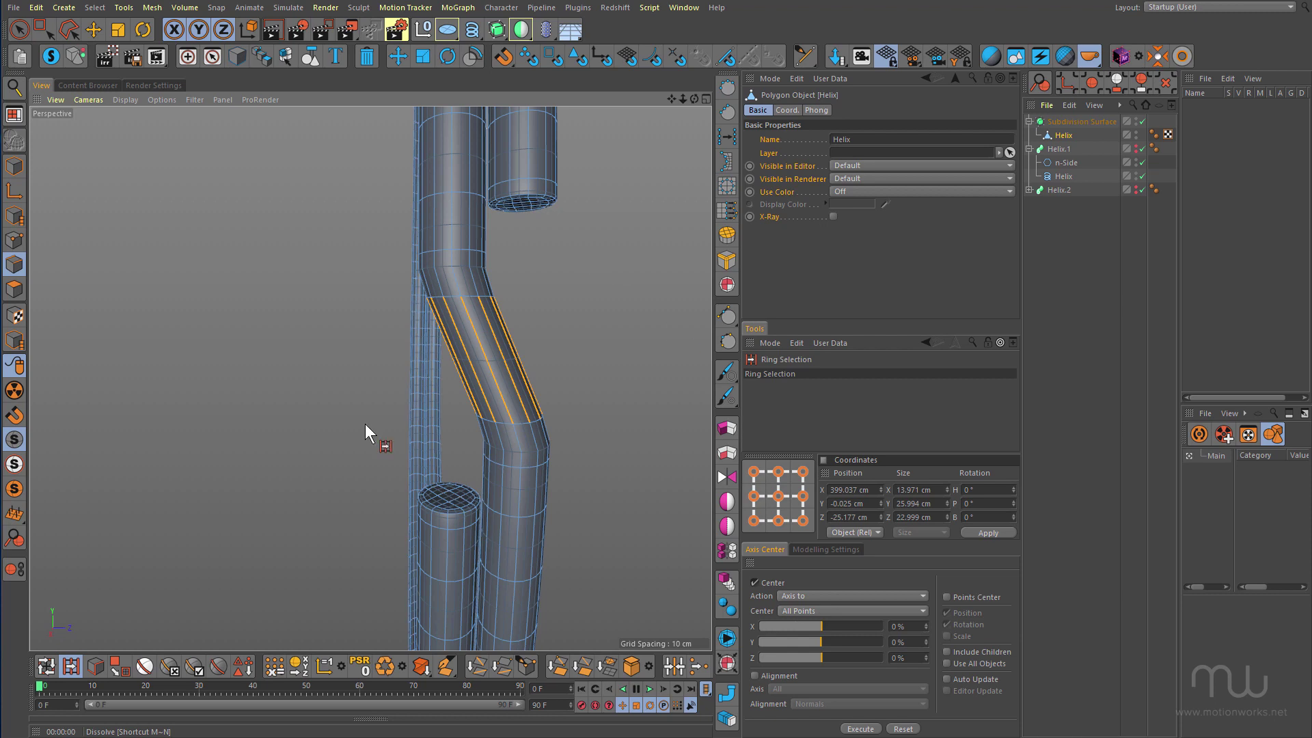
key(m)
key(m)
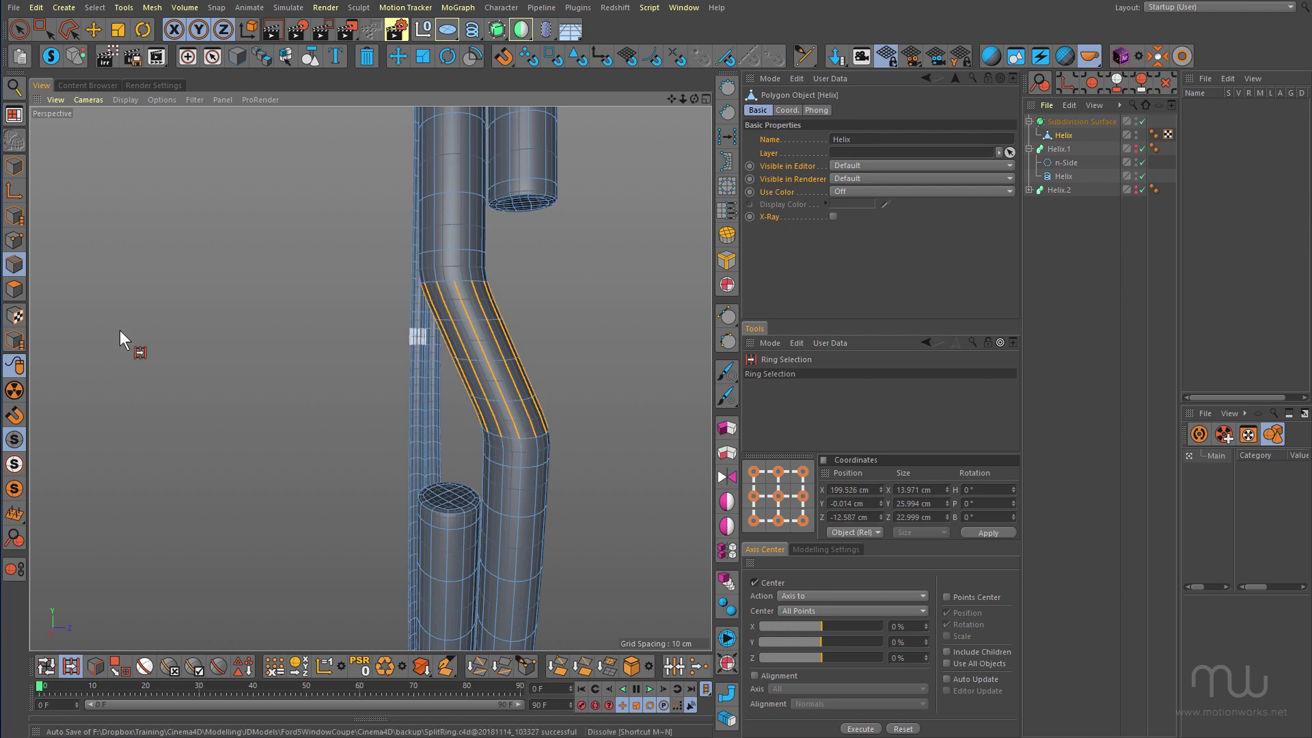
- Select the outer rim edge loop of the upper tube end and dissolve it to leave a chamfered end
mouse_move(455, 318)
alt+mouse_down()
mouse_move(555, 330)
mouse_move(611, 314)
mouse_move(365, 304)
mouse_move(292, 283)
mouse_move(448, 302)
alt+mouse_up()
scroll(400, 331, down, 10)
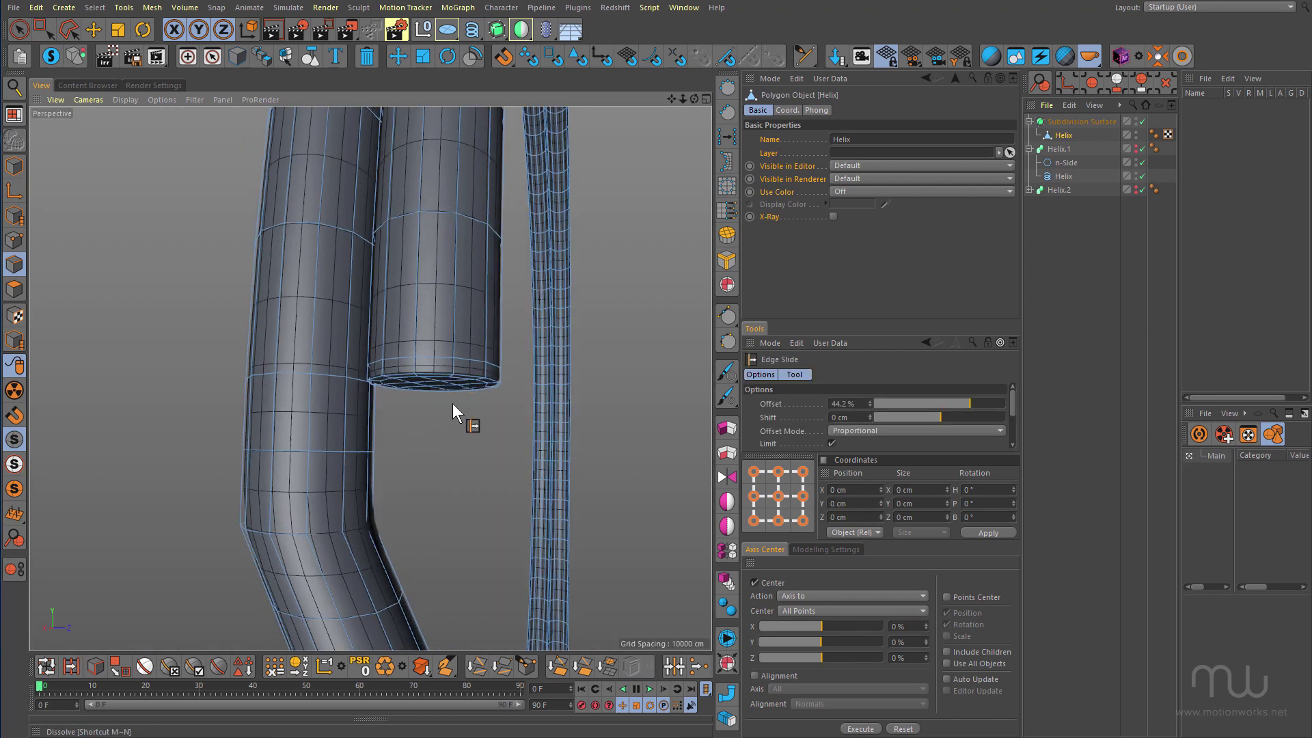
scroll(447, 355, up, 8)
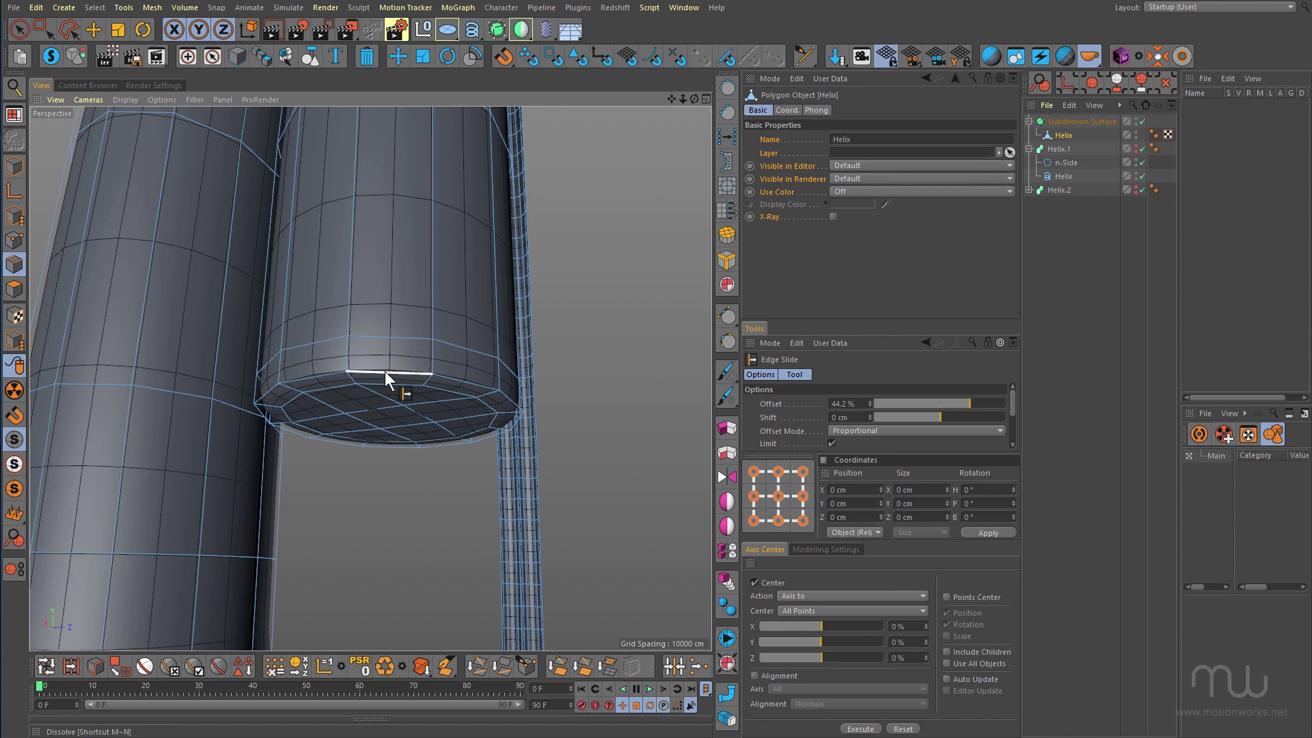
double_click(386, 372)
alt+drag(419, 343, 367, 363)
right_click(625, 286)
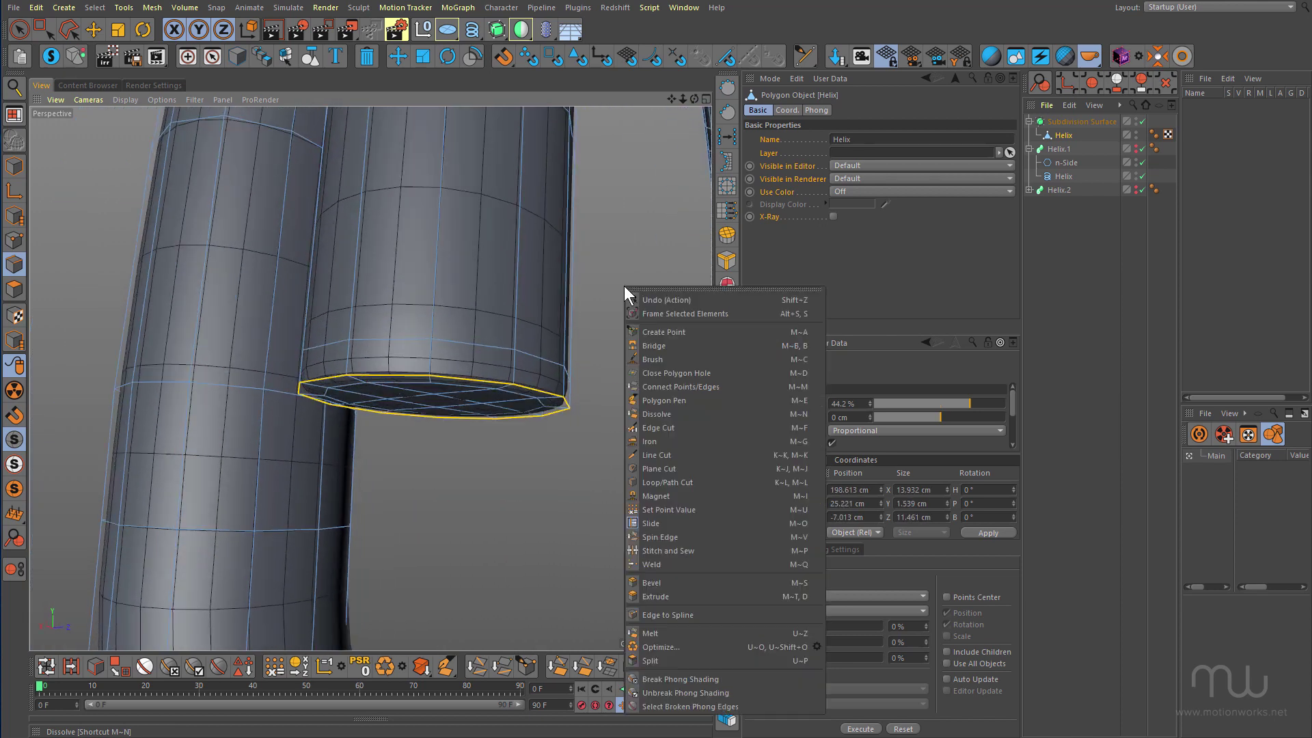
click(654, 413)
alt+drag(470, 331, 396, 324)
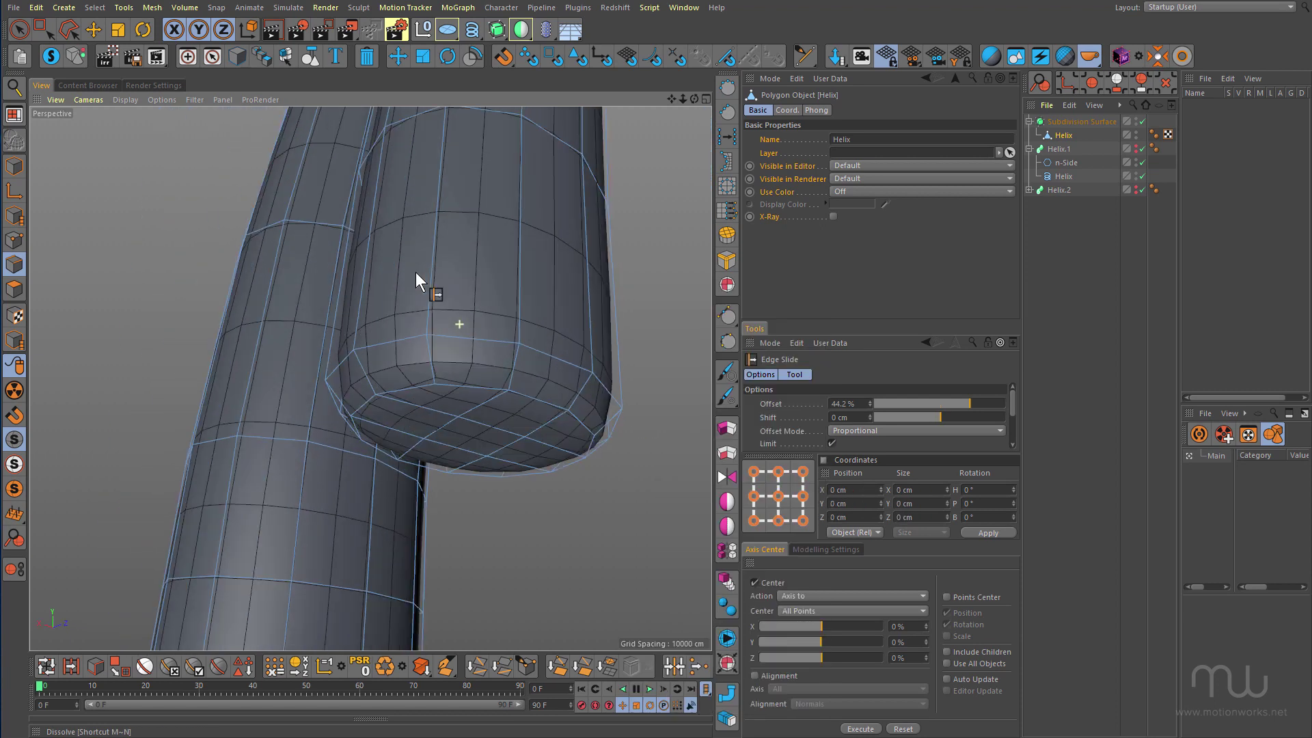
- Add supporting loop cuts along the upper tube end's chamfer, with the one beside the cap at 84.381 %, and render the view
key(k)
key(l)
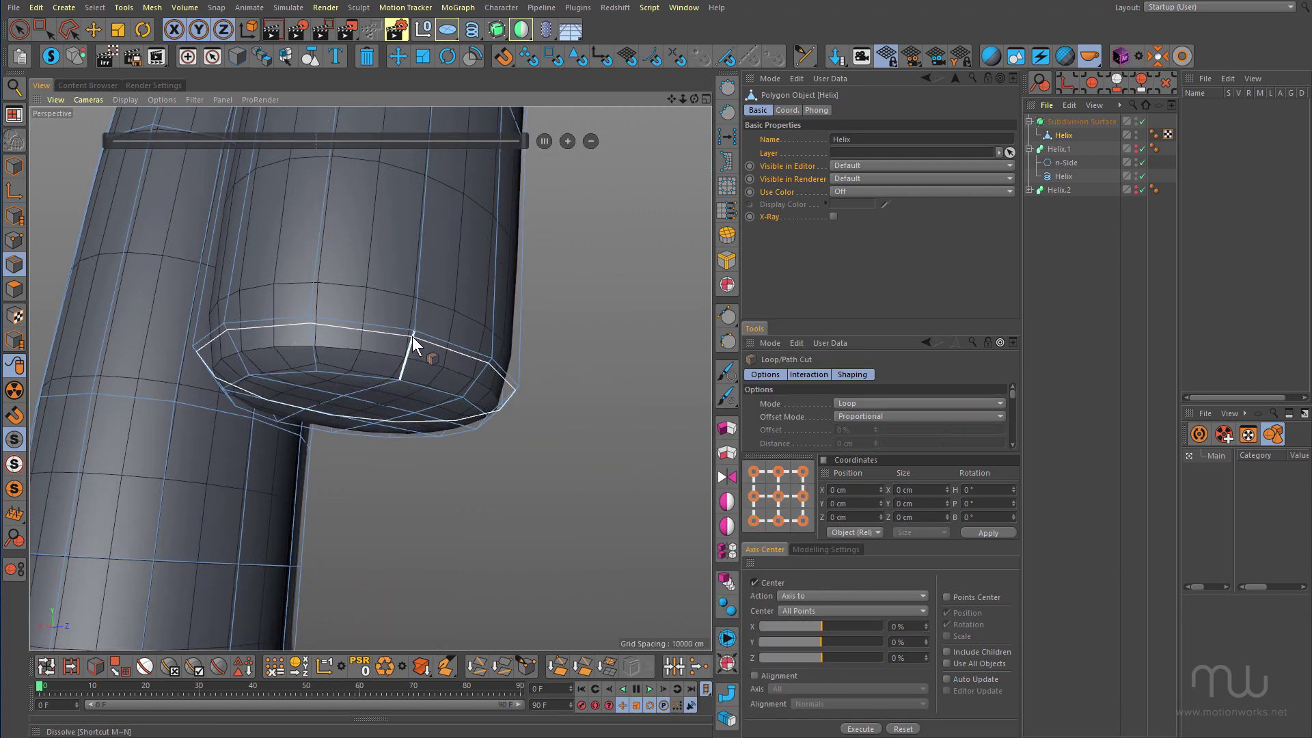
drag(412, 336, 399, 371)
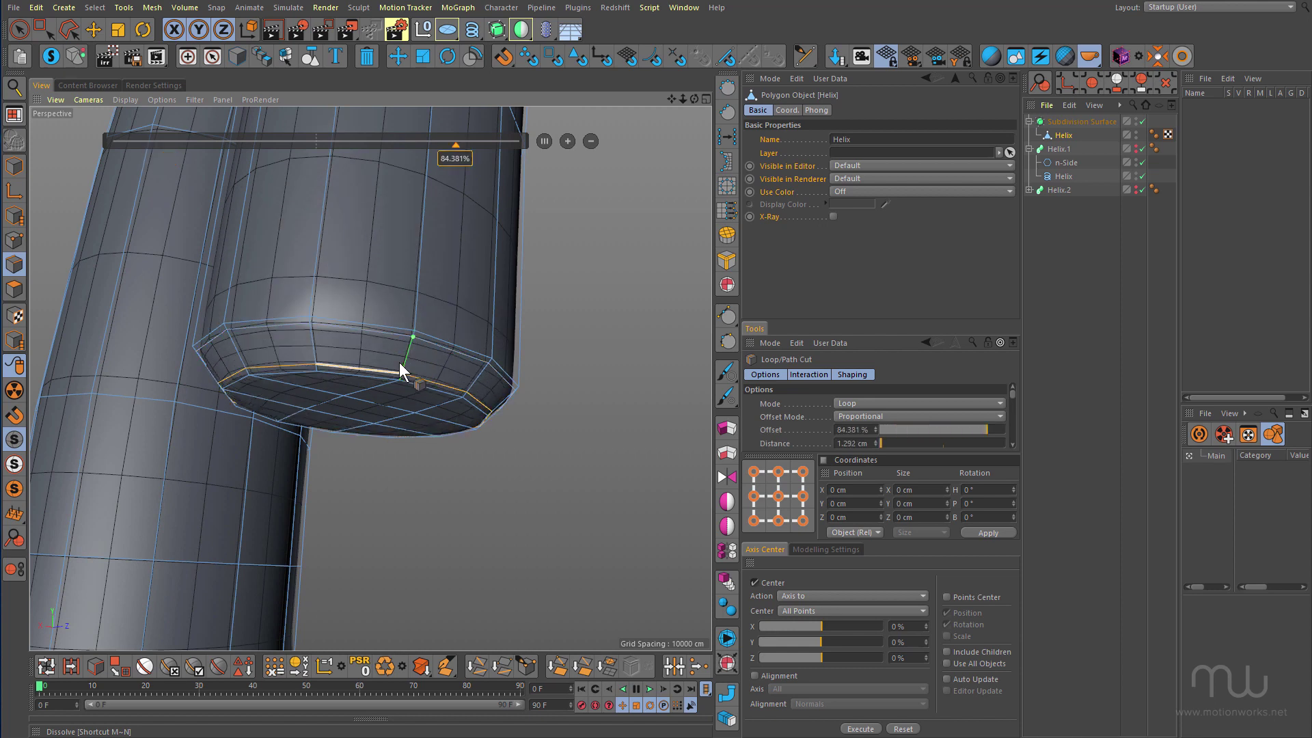
alt+right_drag(405, 340, 249, 342)
alt+drag(249, 342, 295, 372)
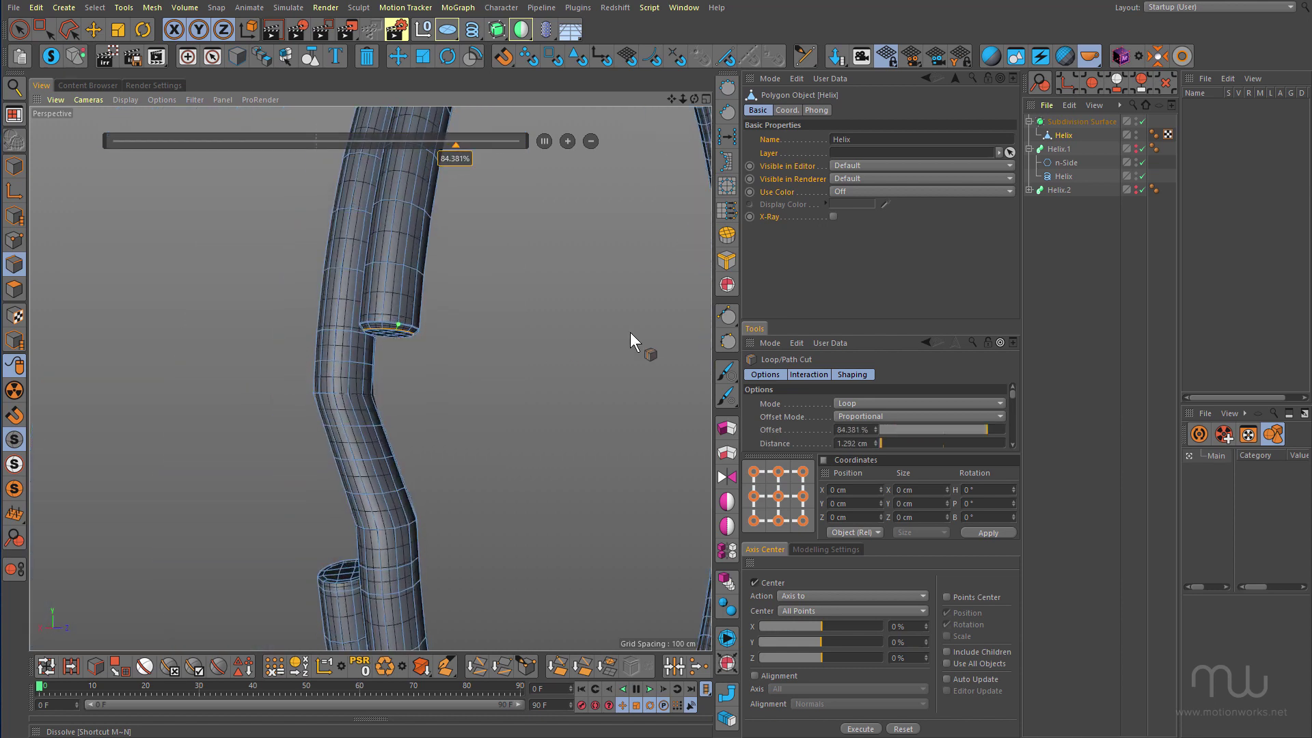
key(ctrl+r)
- Disable the Subdivision Surface, select the outer rim edge loop of the lower tube end and dissolve it
alt+middle_drag(410, 509, 403, 394)
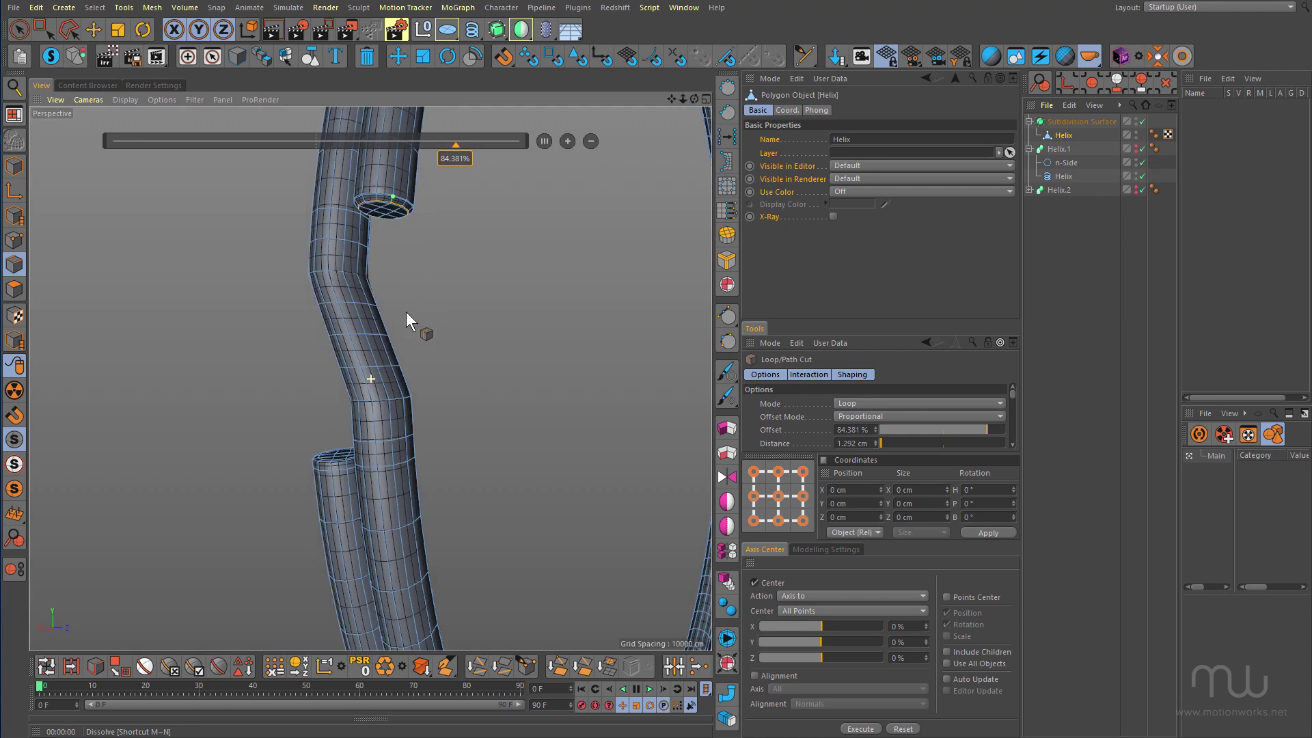
alt+right_drag(322, 490, 411, 430)
alt+drag(411, 430, 438, 471)
key(space)
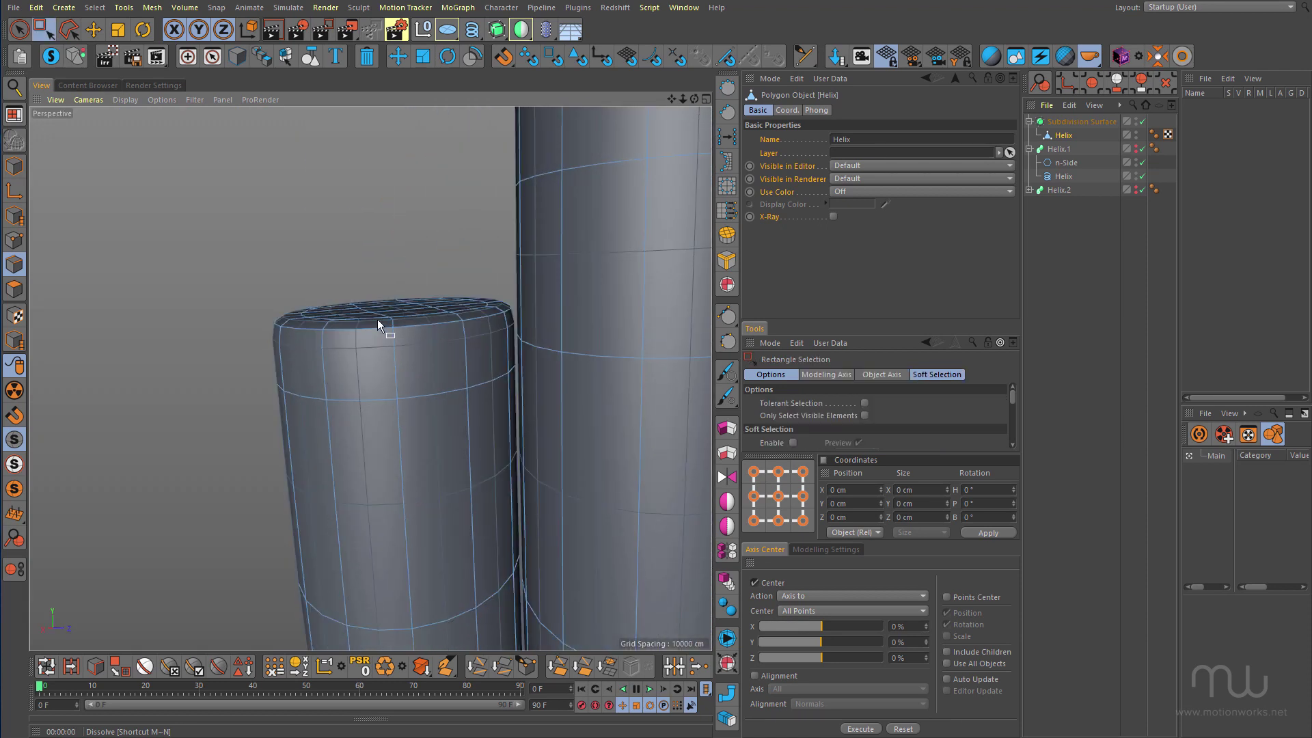
alt+drag(378, 331, 410, 417)
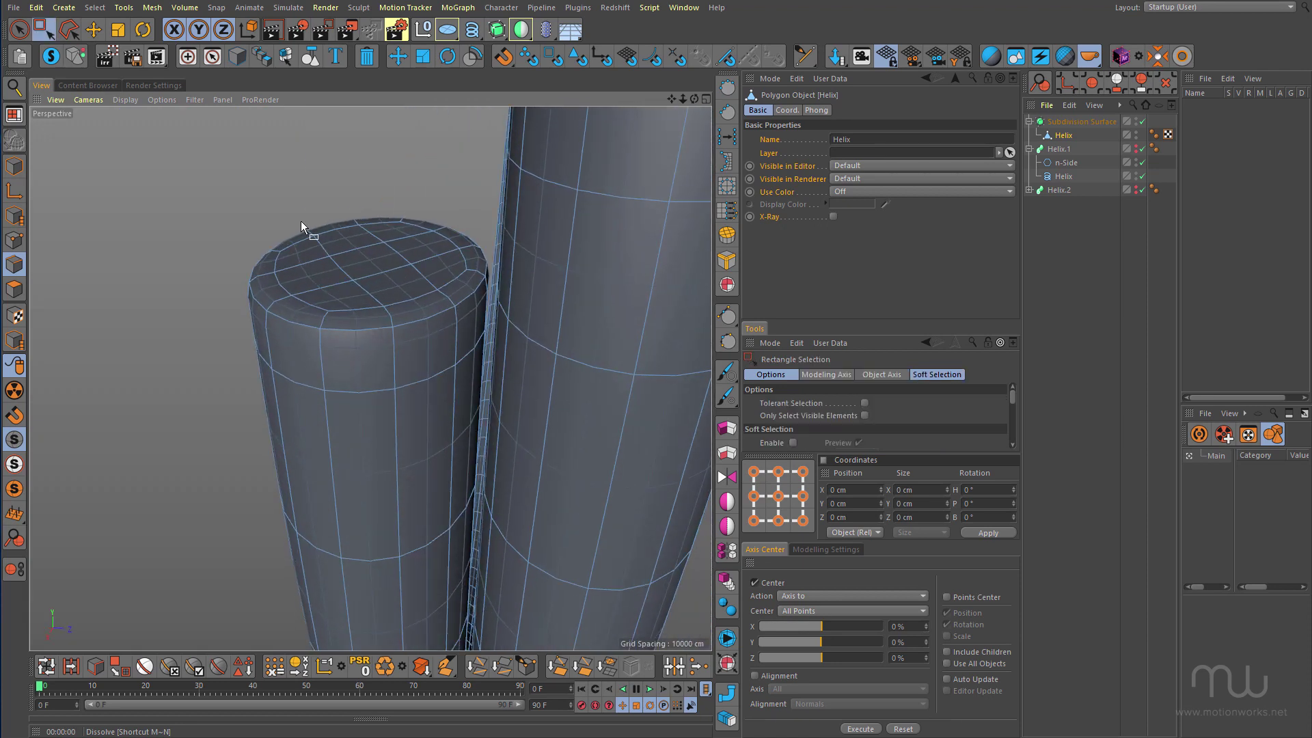
key(e)
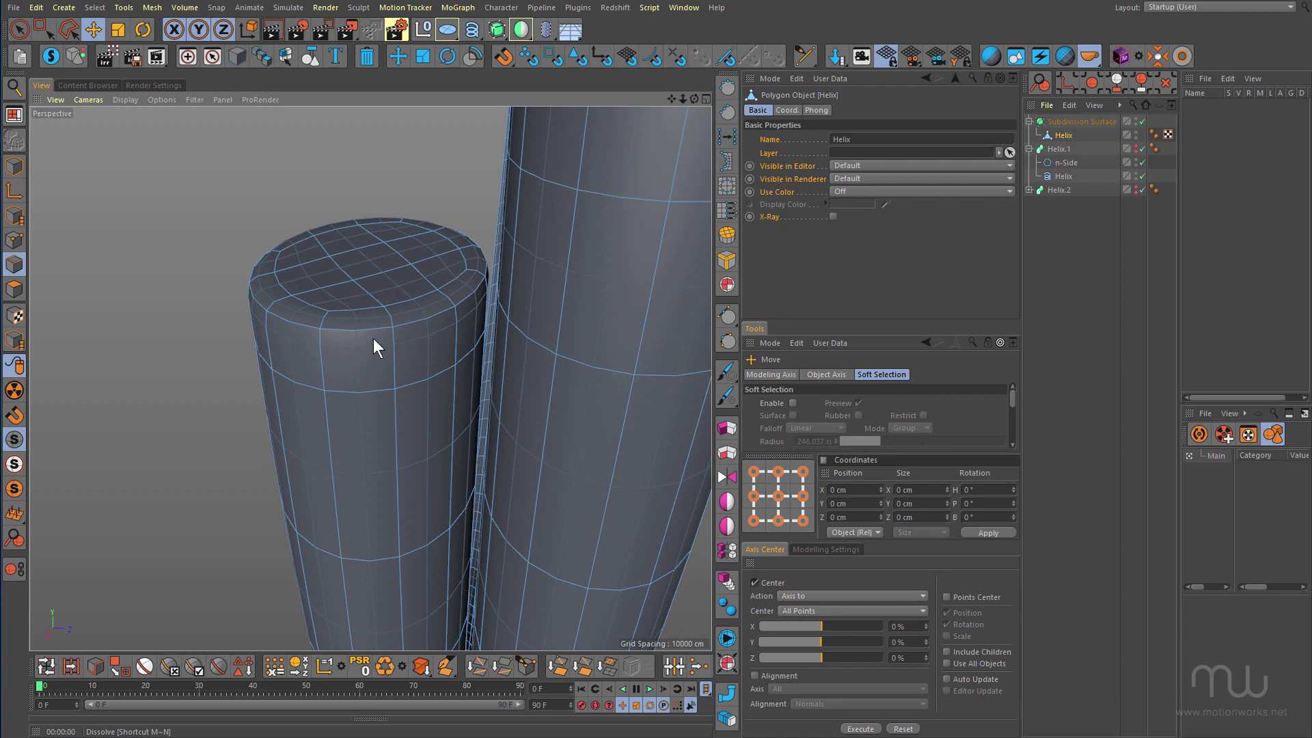
key(q)
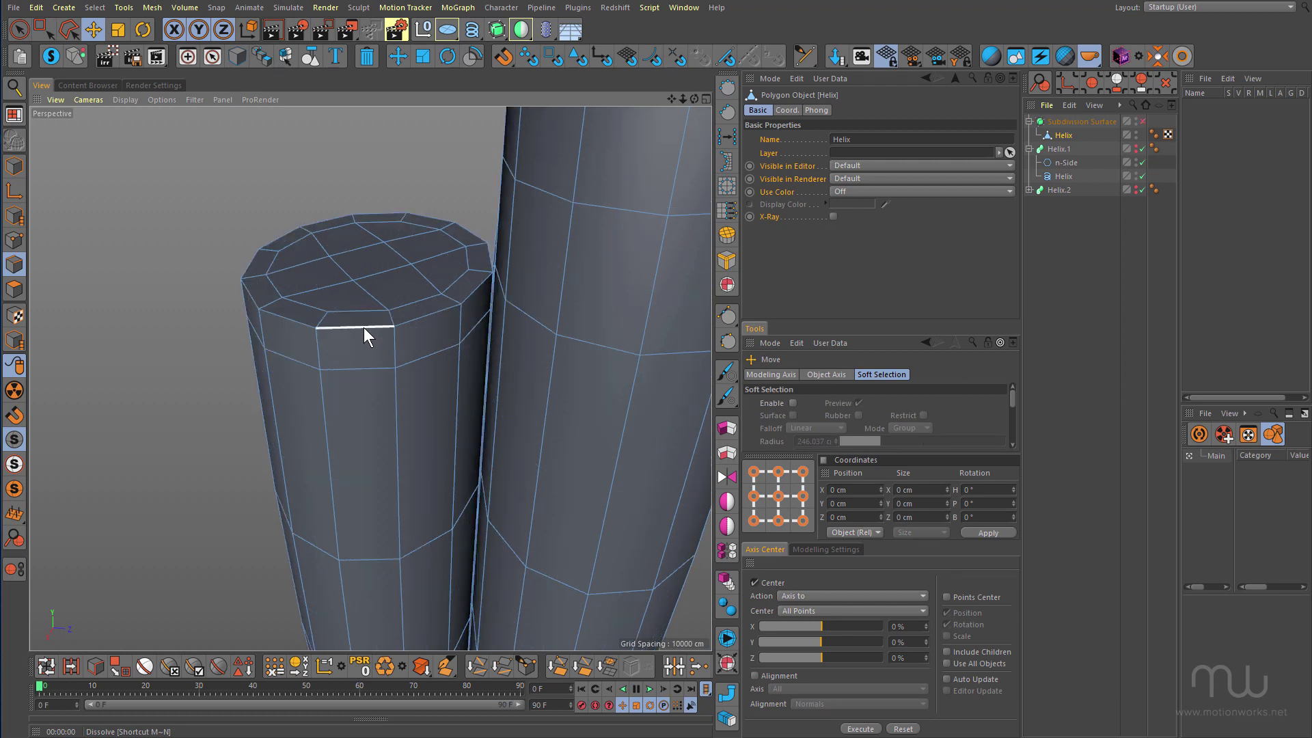
double_click(363, 326)
right_click(216, 225)
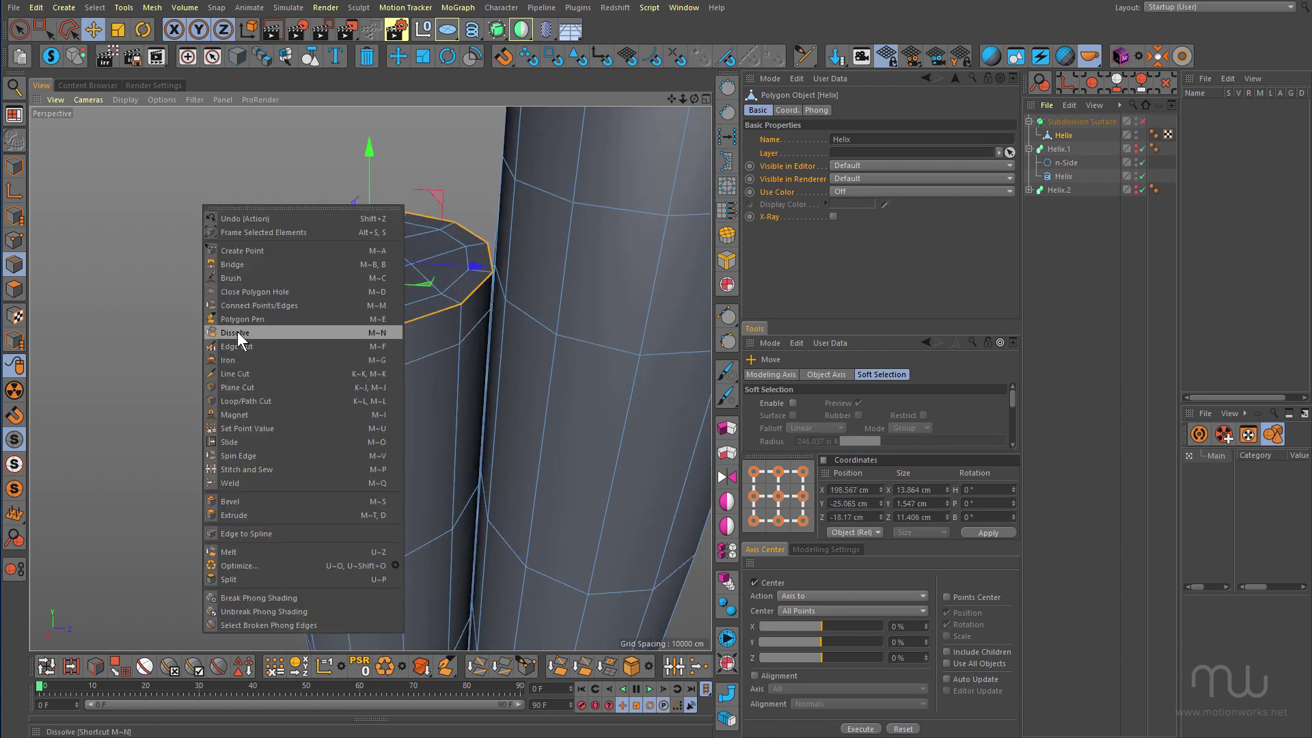
click(236, 333)
alt+drag(437, 360, 451, 323)
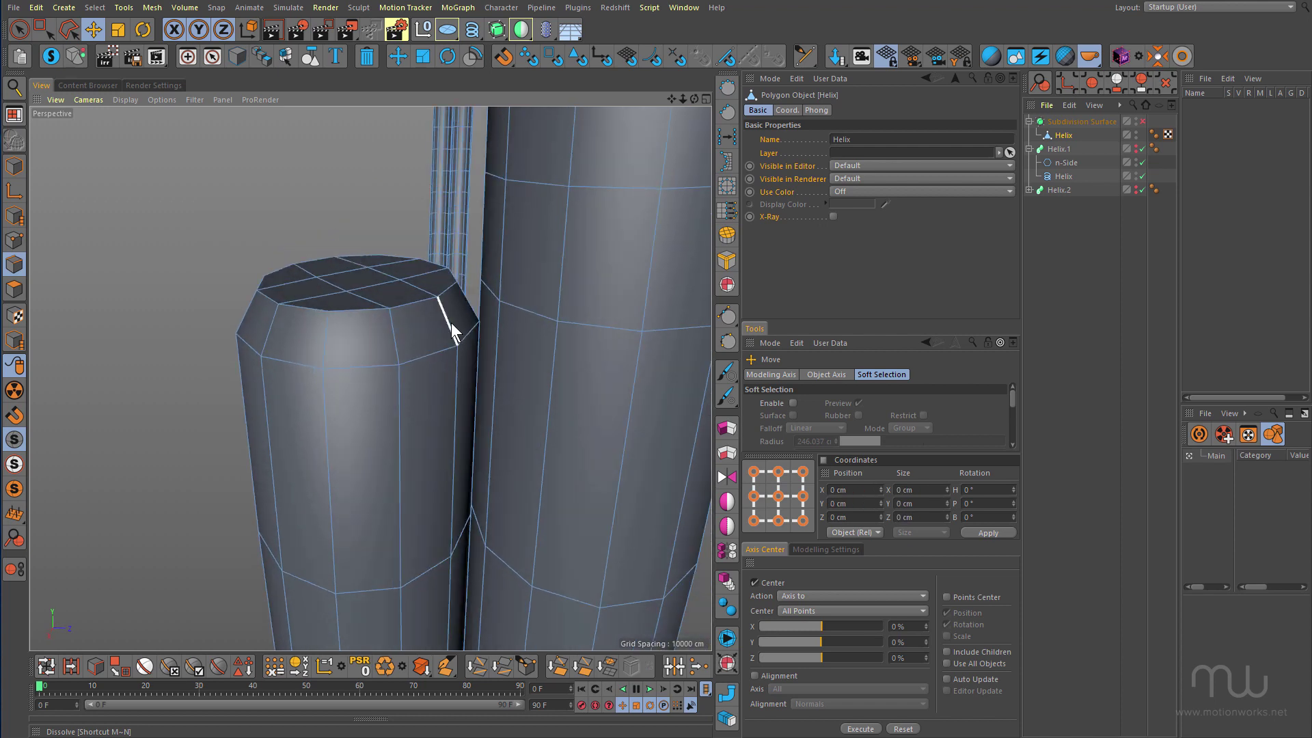
- Add loop cuts at 89.375 % and 85.289 % beside both edges of the lower end's chamfer, and check the smoothed result
key(m)
key(l)
click(392, 314)
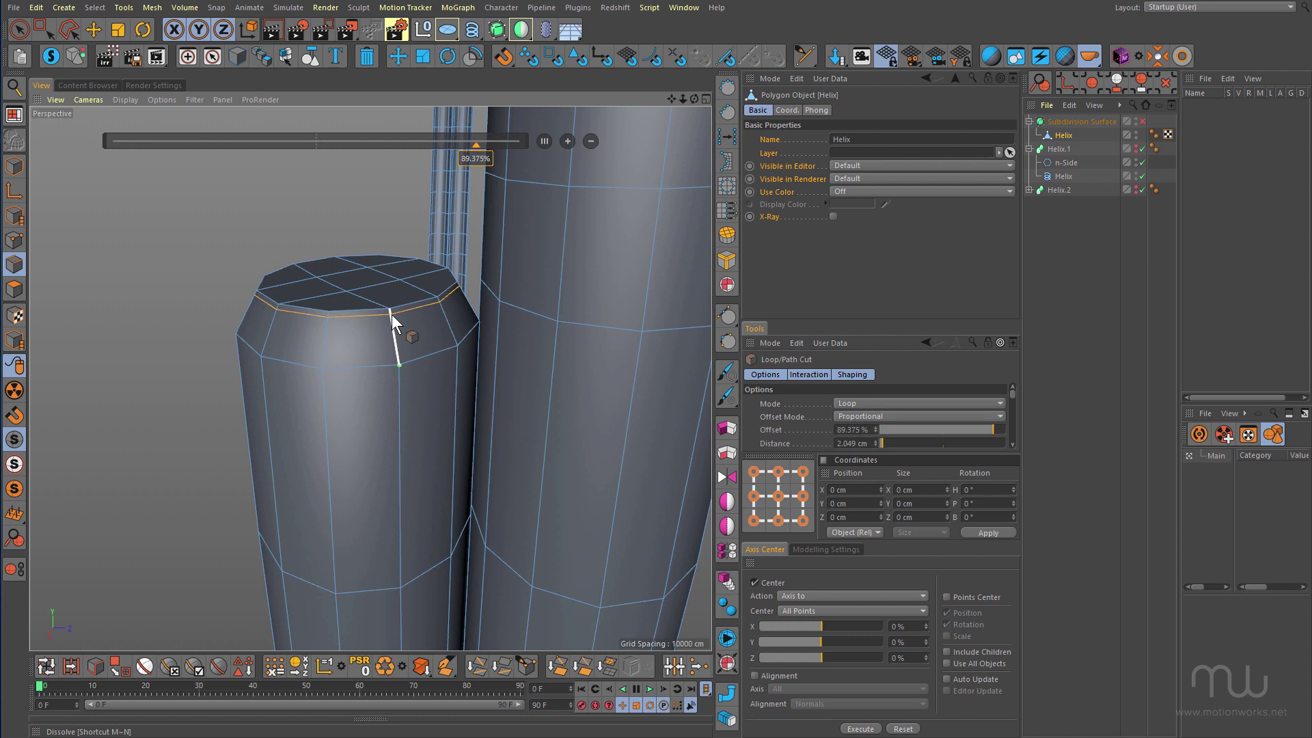
click(398, 358)
alt+drag(405, 317, 439, 335)
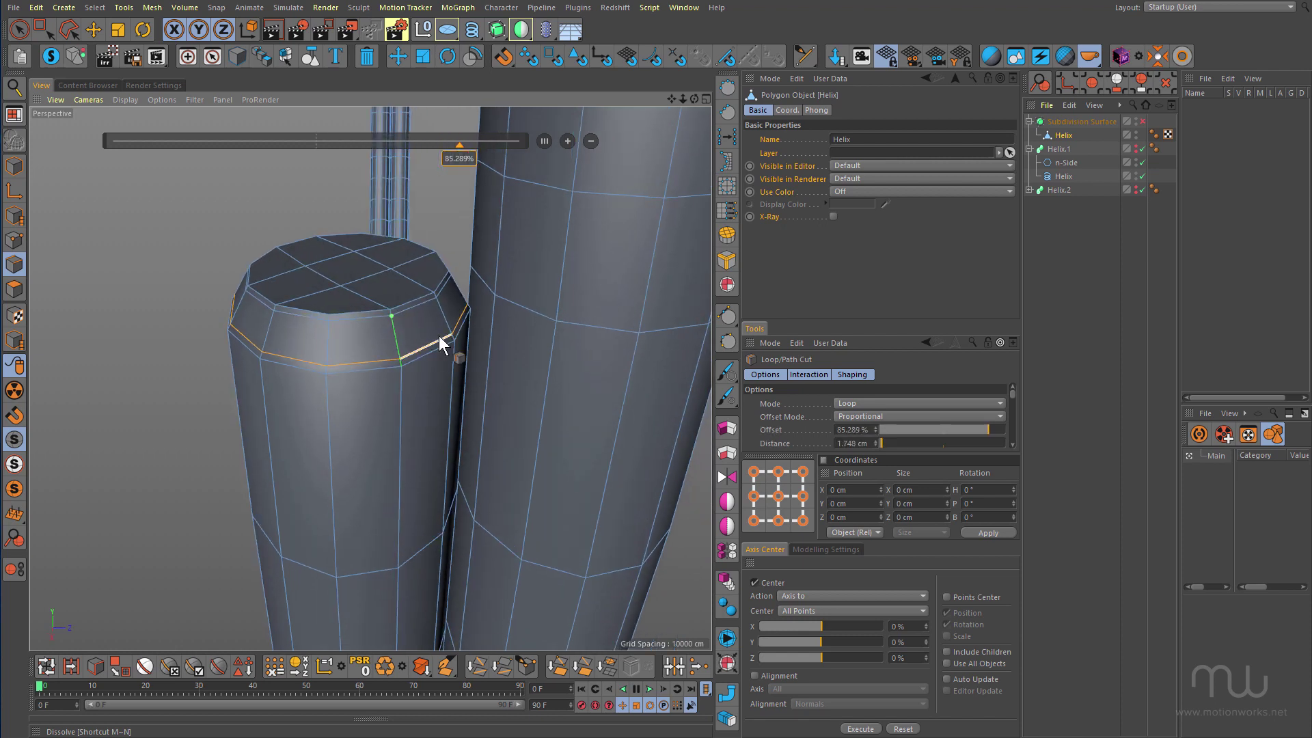
key(q)
key(q)
- Select the cap polygons of the lower tube end and inset them by 0.4 cm with Extrude Inner
mouse_move(418, 308)
alt+right_down()
mouse_move(470, 294)
mouse_move(421, 321)
alt+right_up()
scroll(299, 239, down, 4)
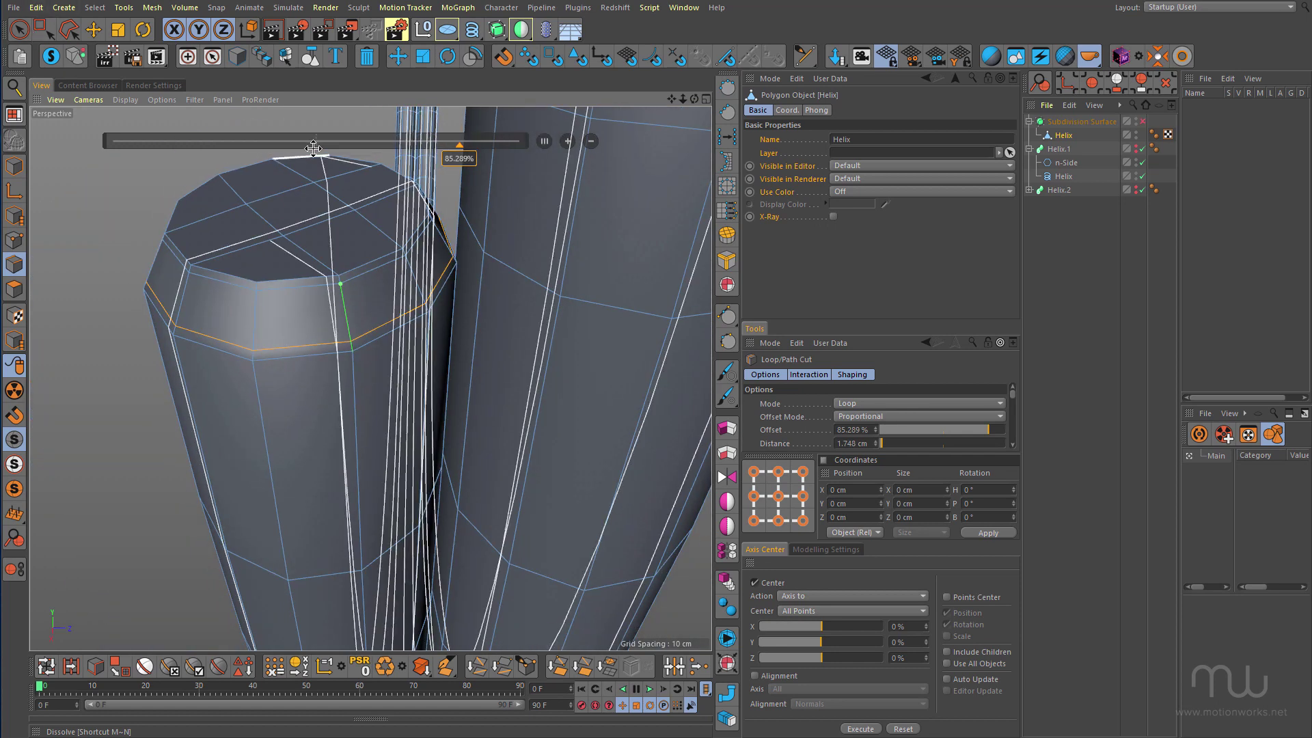
key(Return)
click(21, 29)
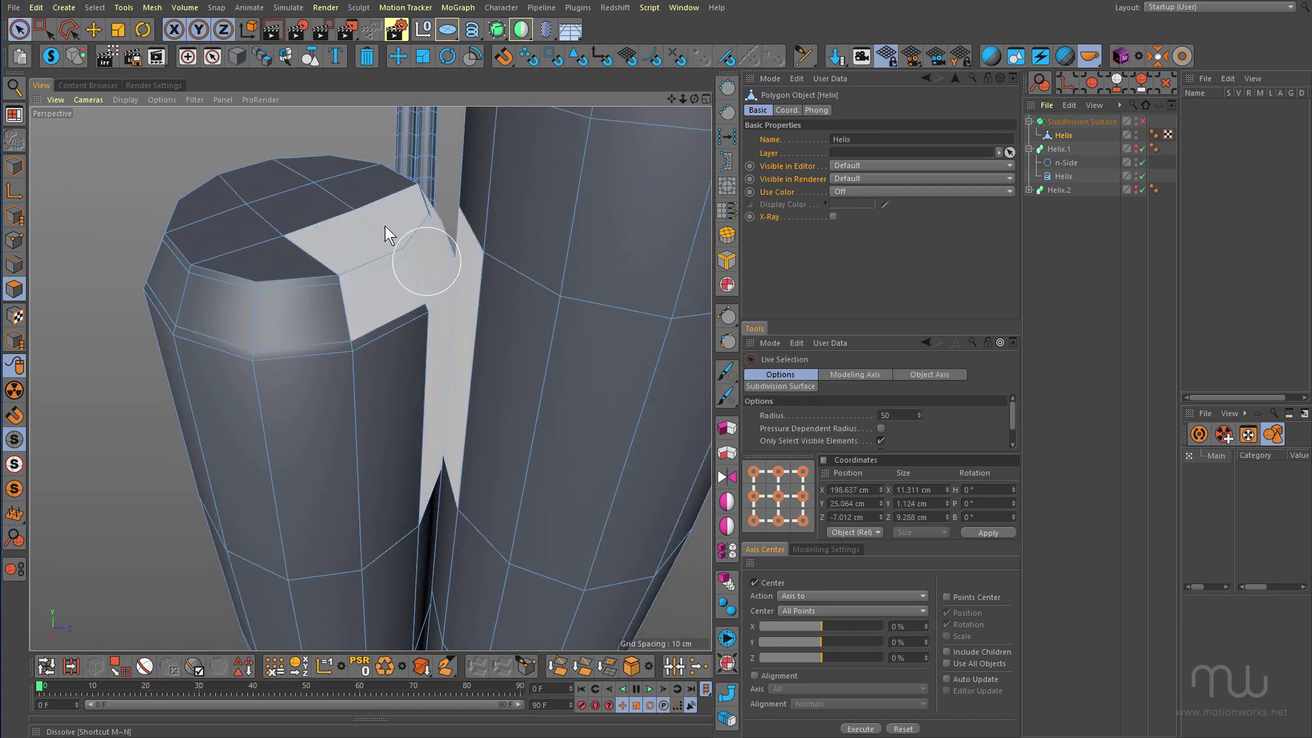
drag(349, 205, 269, 214)
key(m)
key(w)
drag(380, 223, 387, 223)
- Select the cap polygons of the upper tube end and inset them by 0.3 cm with Extrude Inner
alt+right_drag(424, 263, 371, 283)
alt+middle_drag(410, 361, 311, 632)
alt+drag(353, 277, 340, 75)
alt+right_drag(335, 314, 367, 312)
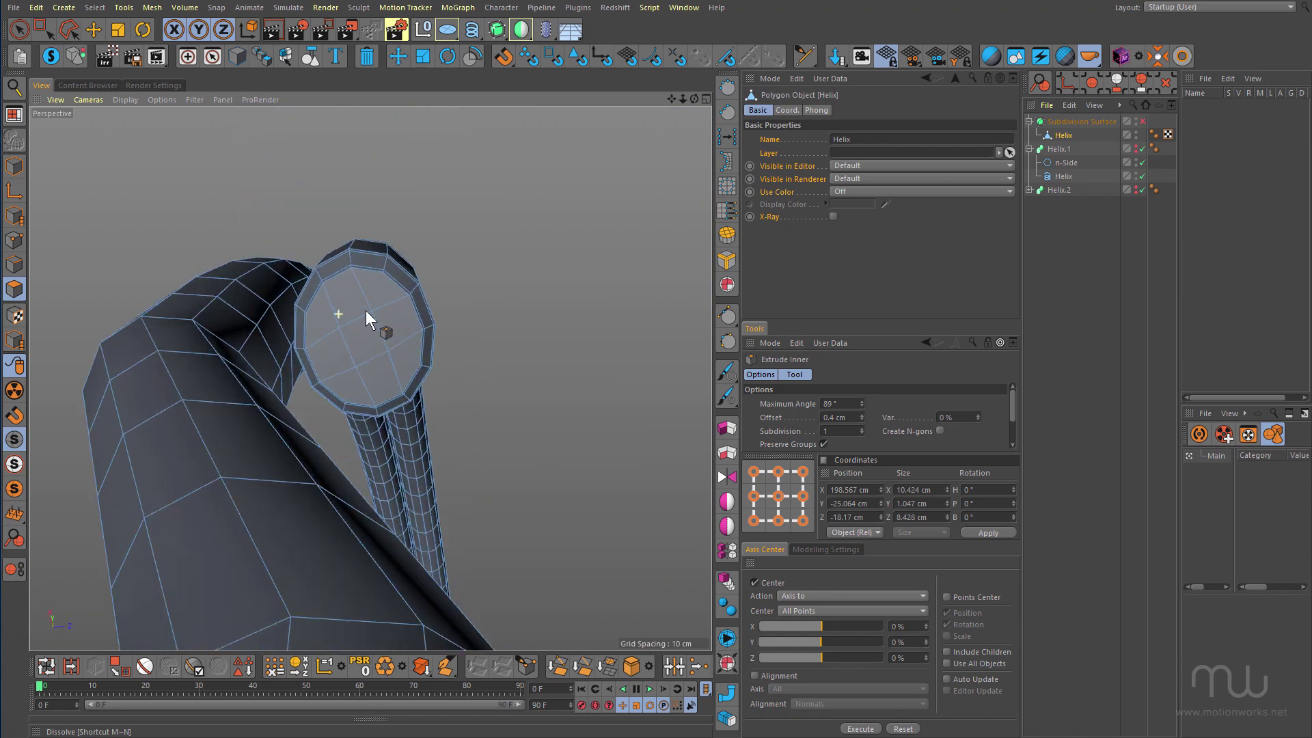
alt+drag(366, 311, 380, 394)
alt+right_drag(380, 393, 298, 420)
alt+drag(298, 420, 369, 432)
alt+right_drag(416, 383, 523, 335)
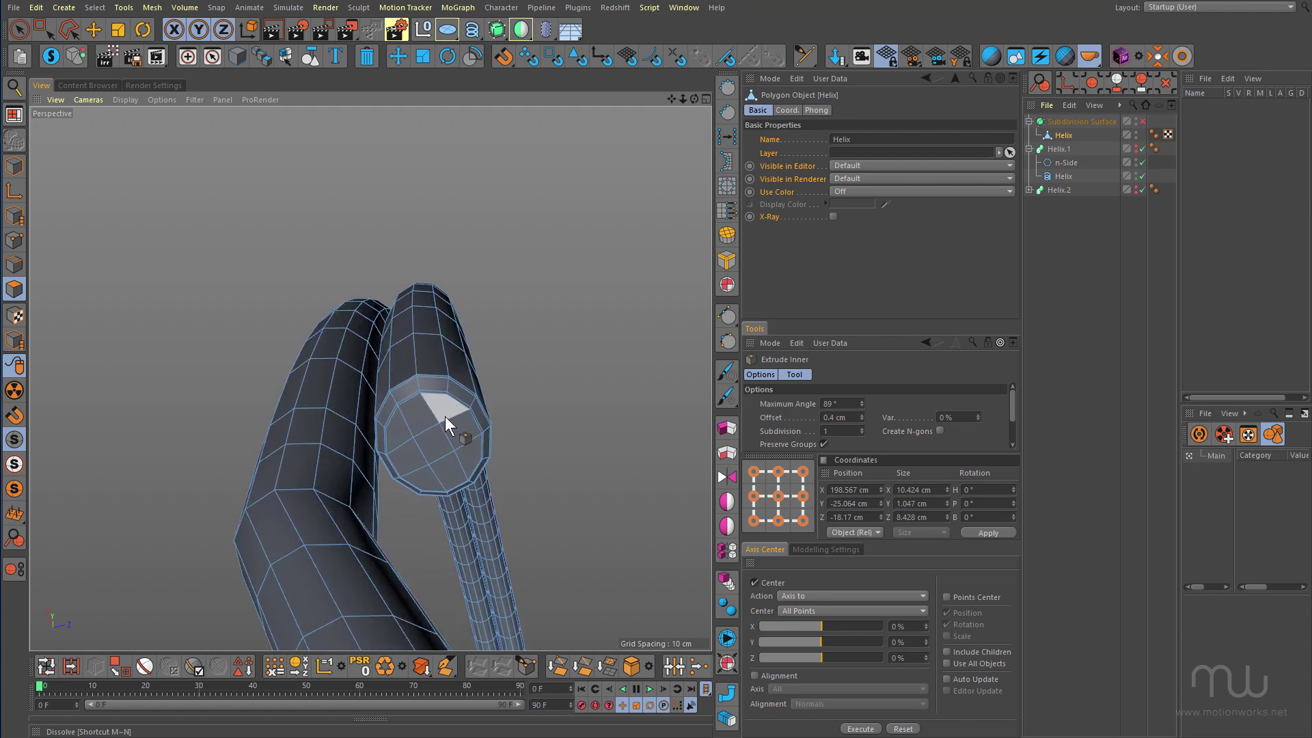
key(9)
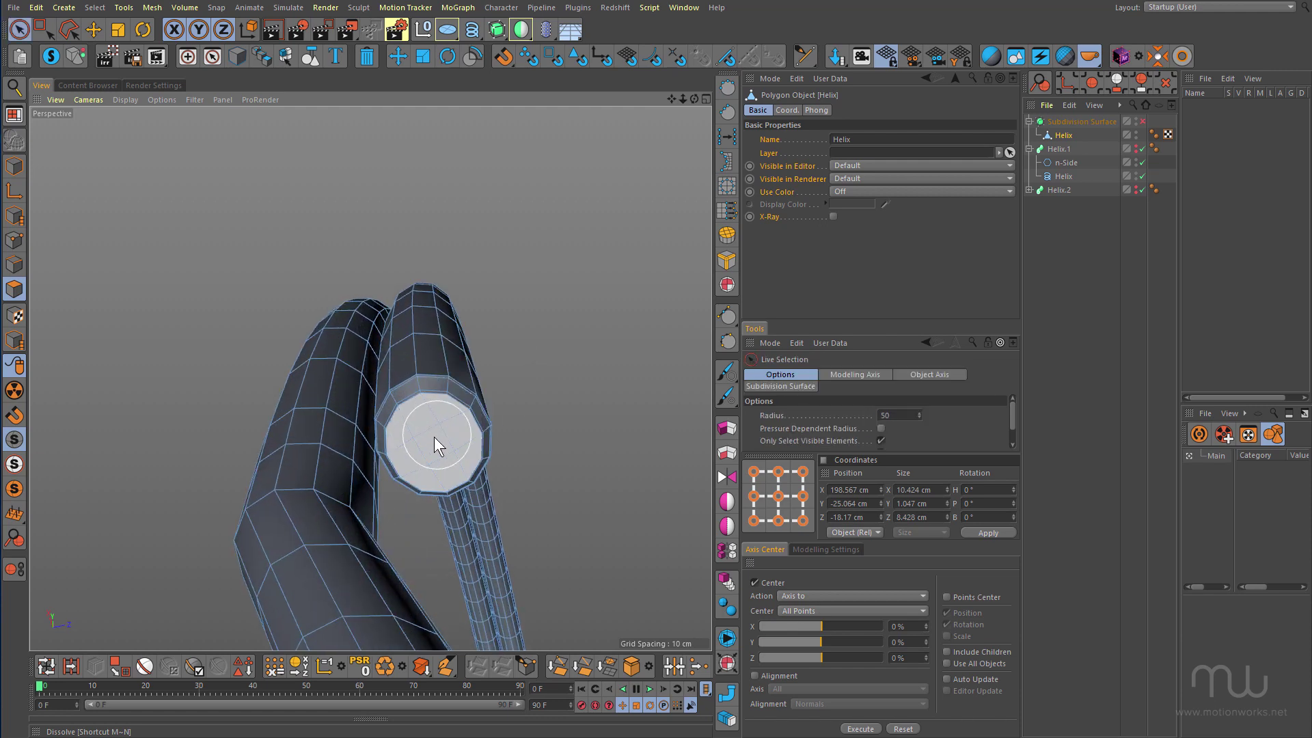
click(426, 440)
key(m)
key(w)
alt+right_drag(430, 430, 486, 367)
mouse_move(486, 368)
mouse_down()
mouse_move(520, 368)
mouse_move(505, 368)
mouse_up()
alt+right_drag(486, 366, 444, 408)
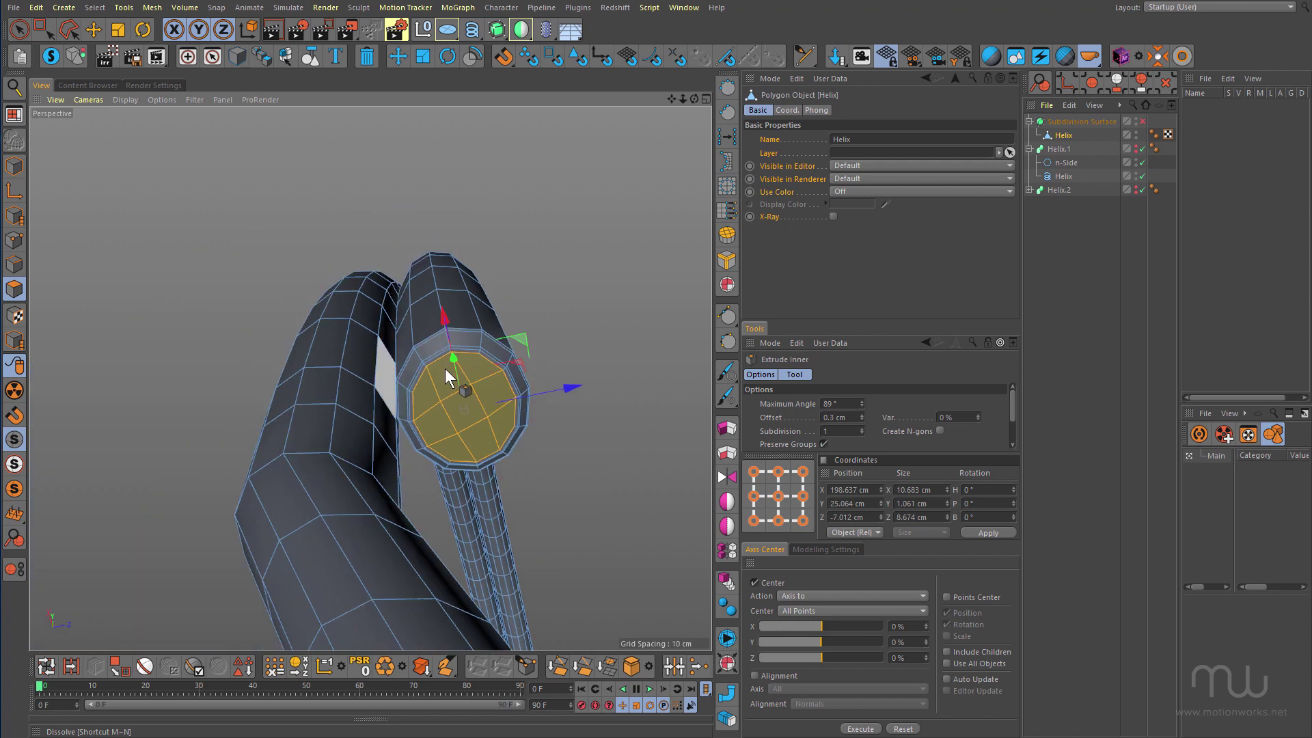
- Enable the Subdivision Surface and render the view to check the bend and both tube ends
alt+drag(444, 408, 461, 415)
alt+right_drag(461, 415, 400, 375)
alt+middle_drag(401, 374, 369, 303)
alt+drag(369, 302, 440, 354)
key(ctrl+r)
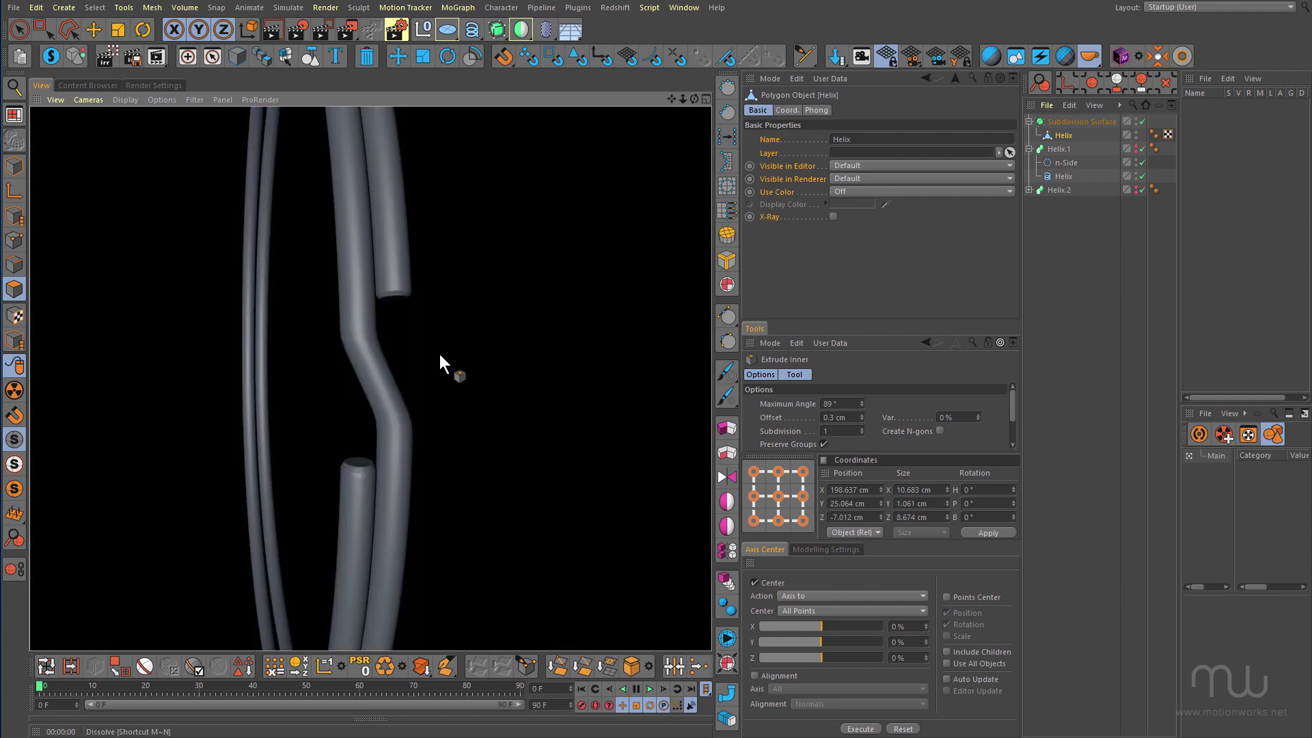
- With the Subdivision Surface disabled, add supporting loop cuts on the tube beside the chamfers, at 95.133 % on the lower end and 6.451 % on the upper end
alt+right_drag(354, 492, 468, 417)
alt+drag(466, 418, 425, 398)
key(k)
key(l)
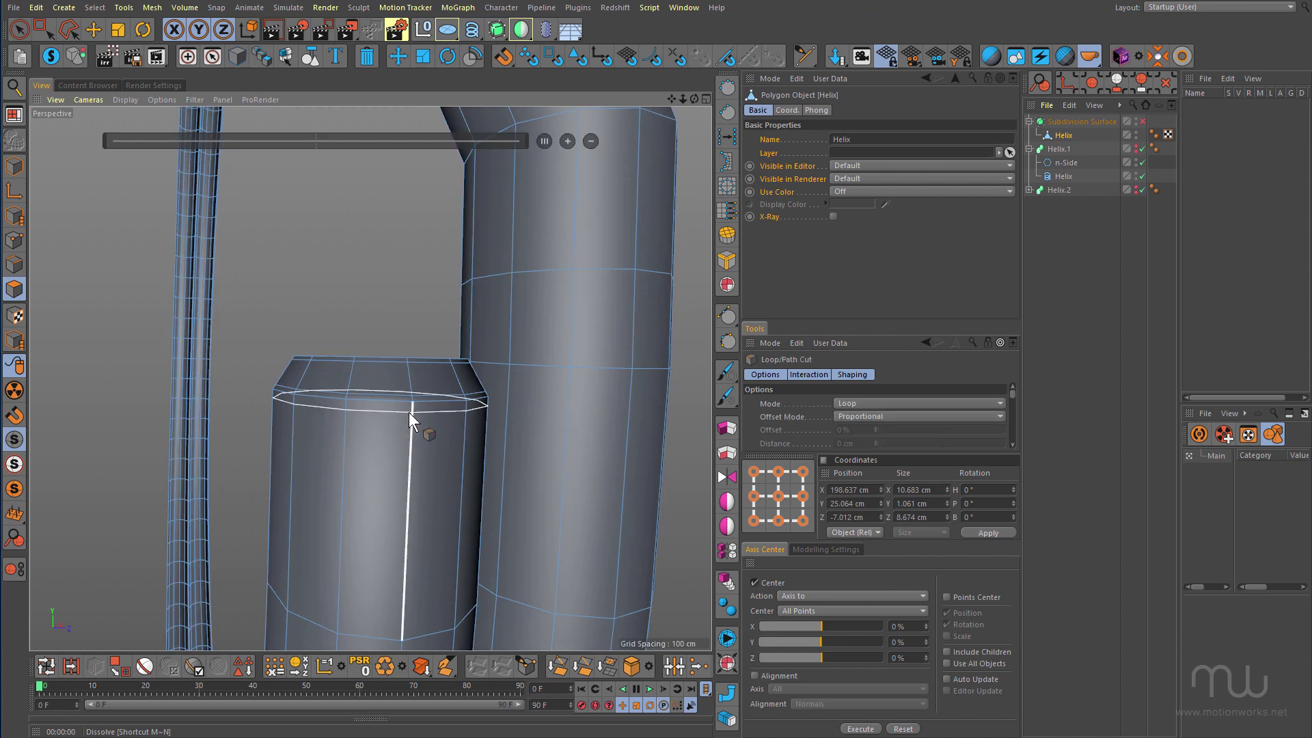
alt+right_drag(467, 412, 408, 387)
alt+middle_drag(407, 387, 378, 519)
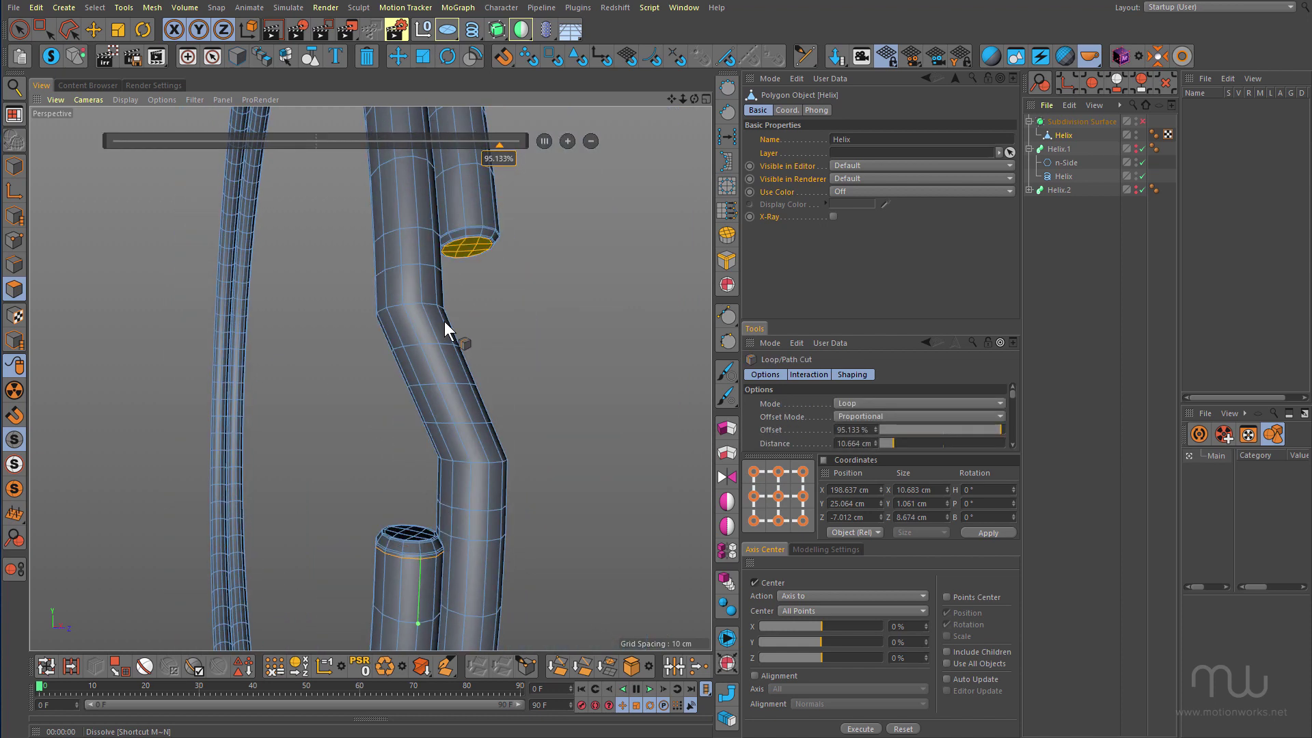
alt+middle_drag(449, 338, 444, 386)
- Render the whole smoothed ring from several distances and angles to check its final shape
alt+right_drag(474, 262, 257, 332)
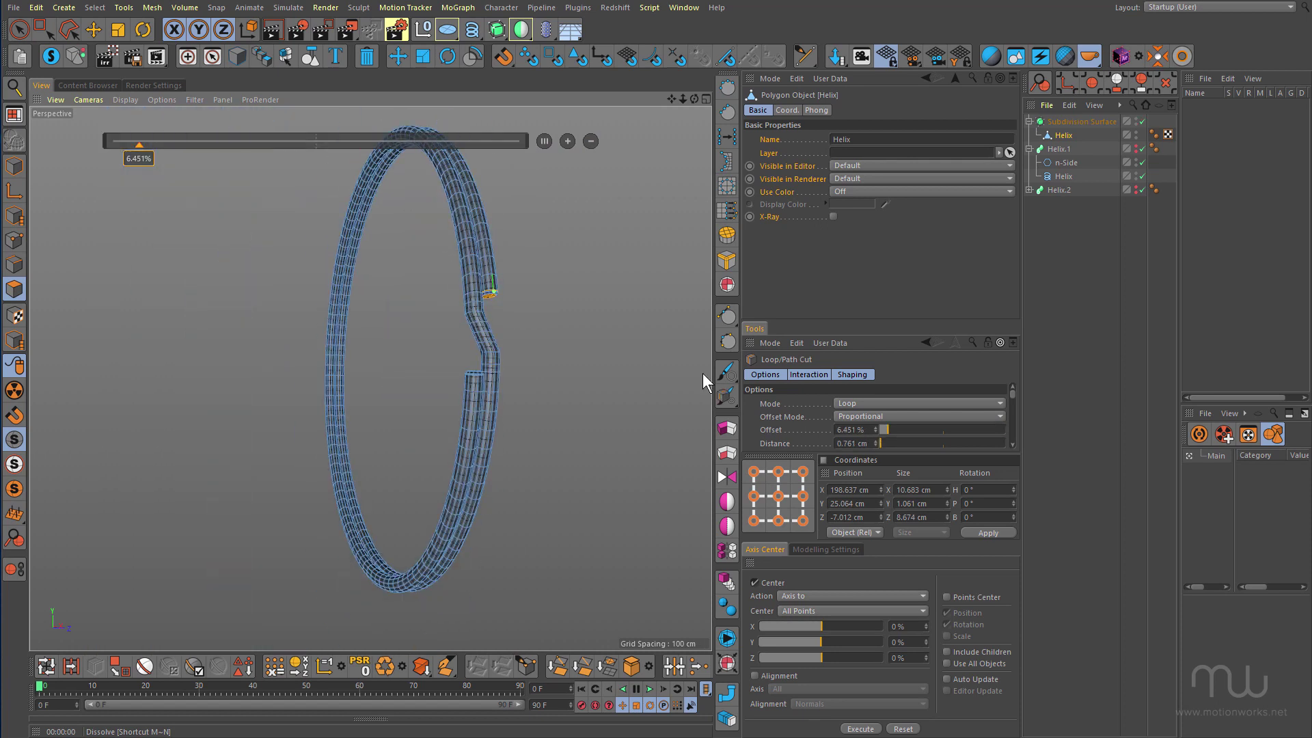
key(ctrl+r)
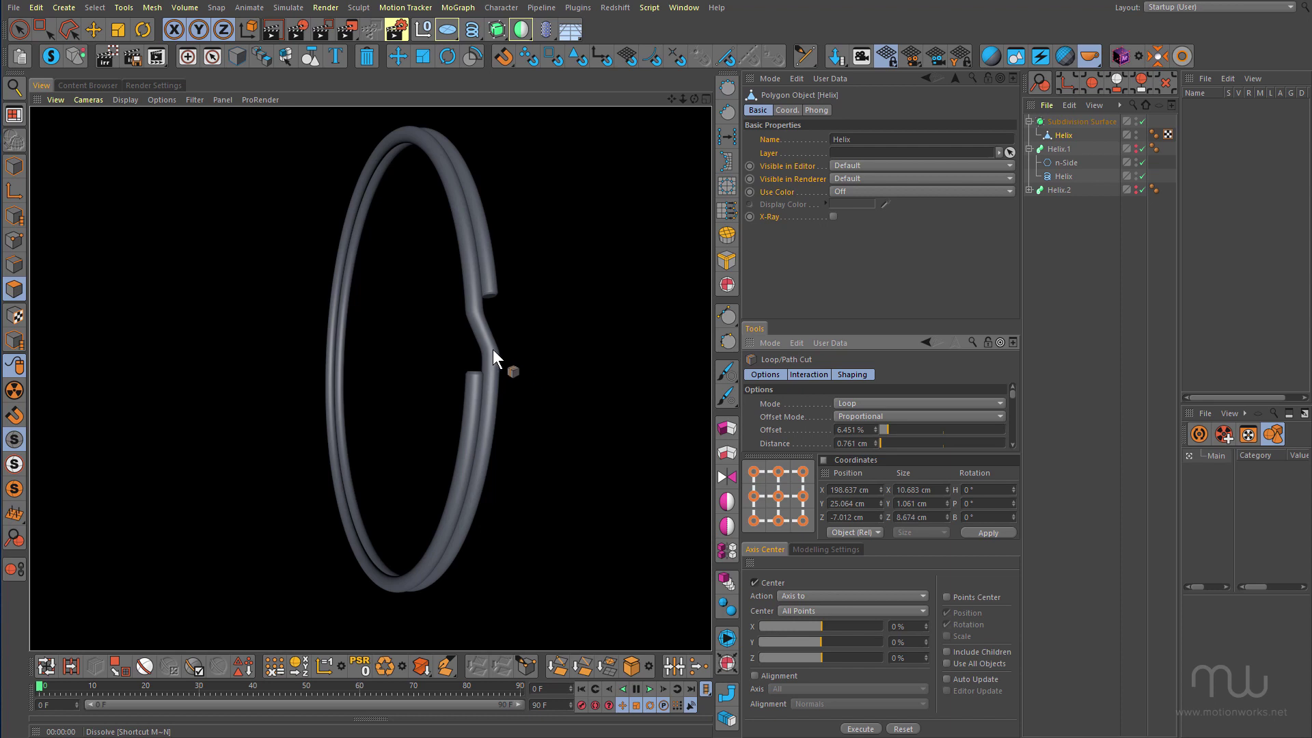
alt+right_drag(485, 349, 286, 404)
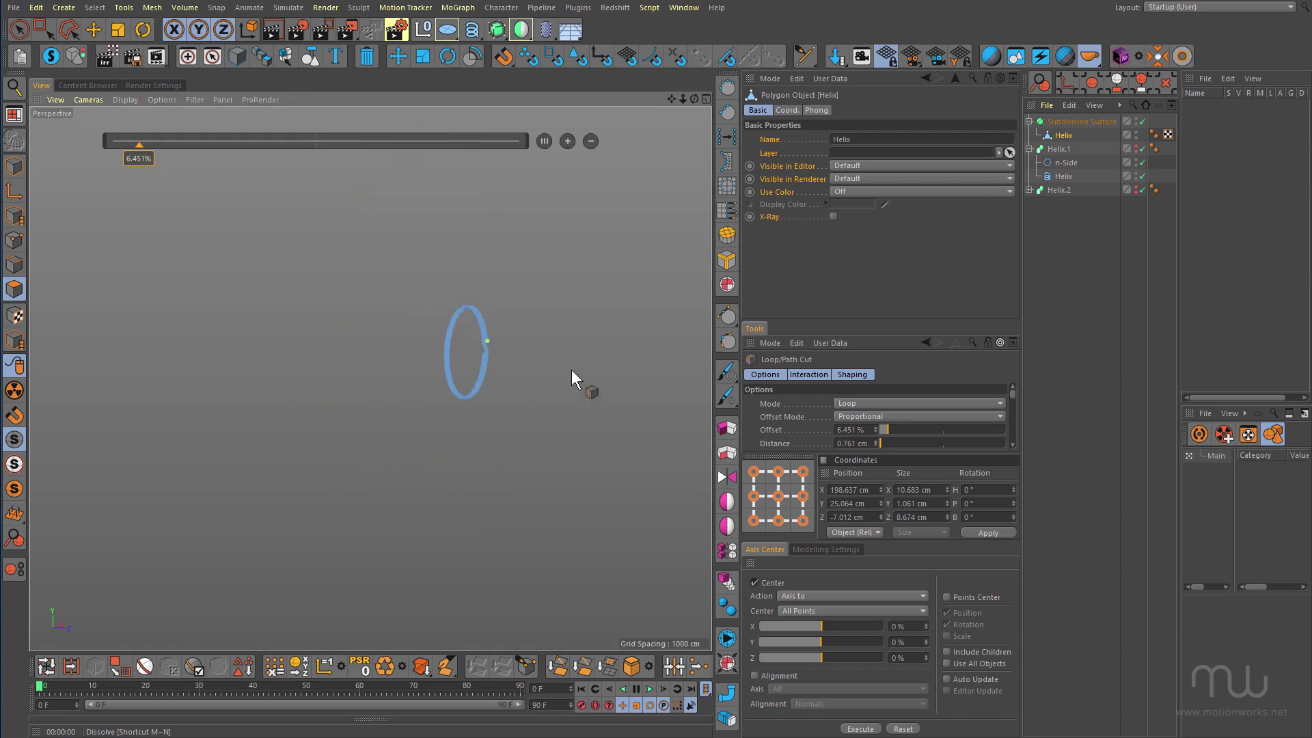
key(ctrl+r)
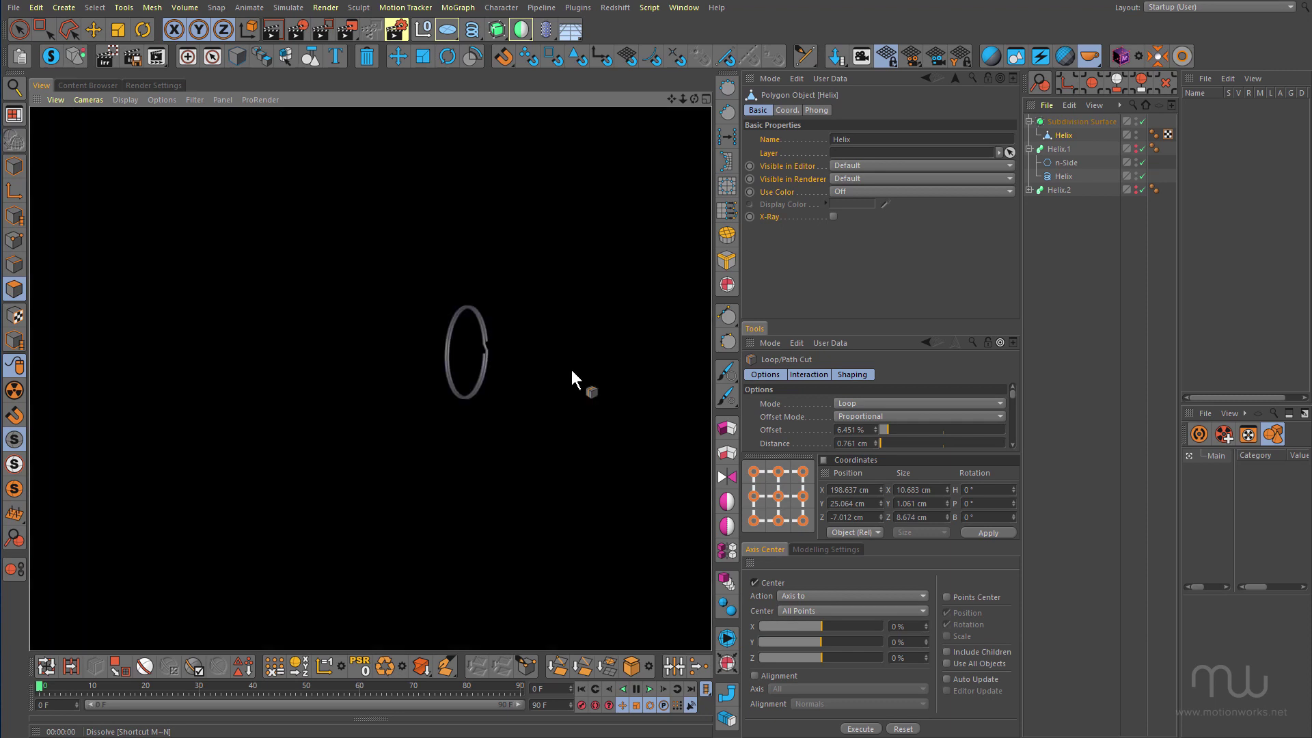
alt+drag(571, 370, 470, 330)
key(ctrl+r)
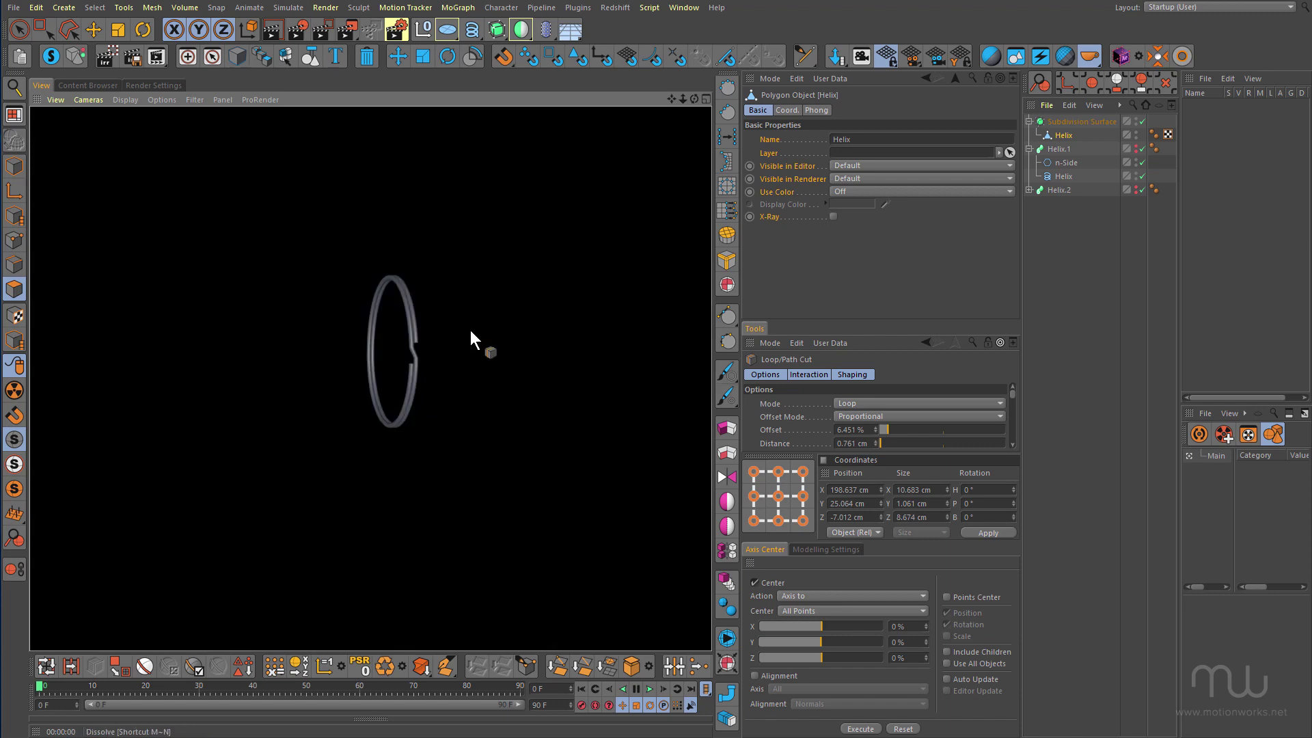